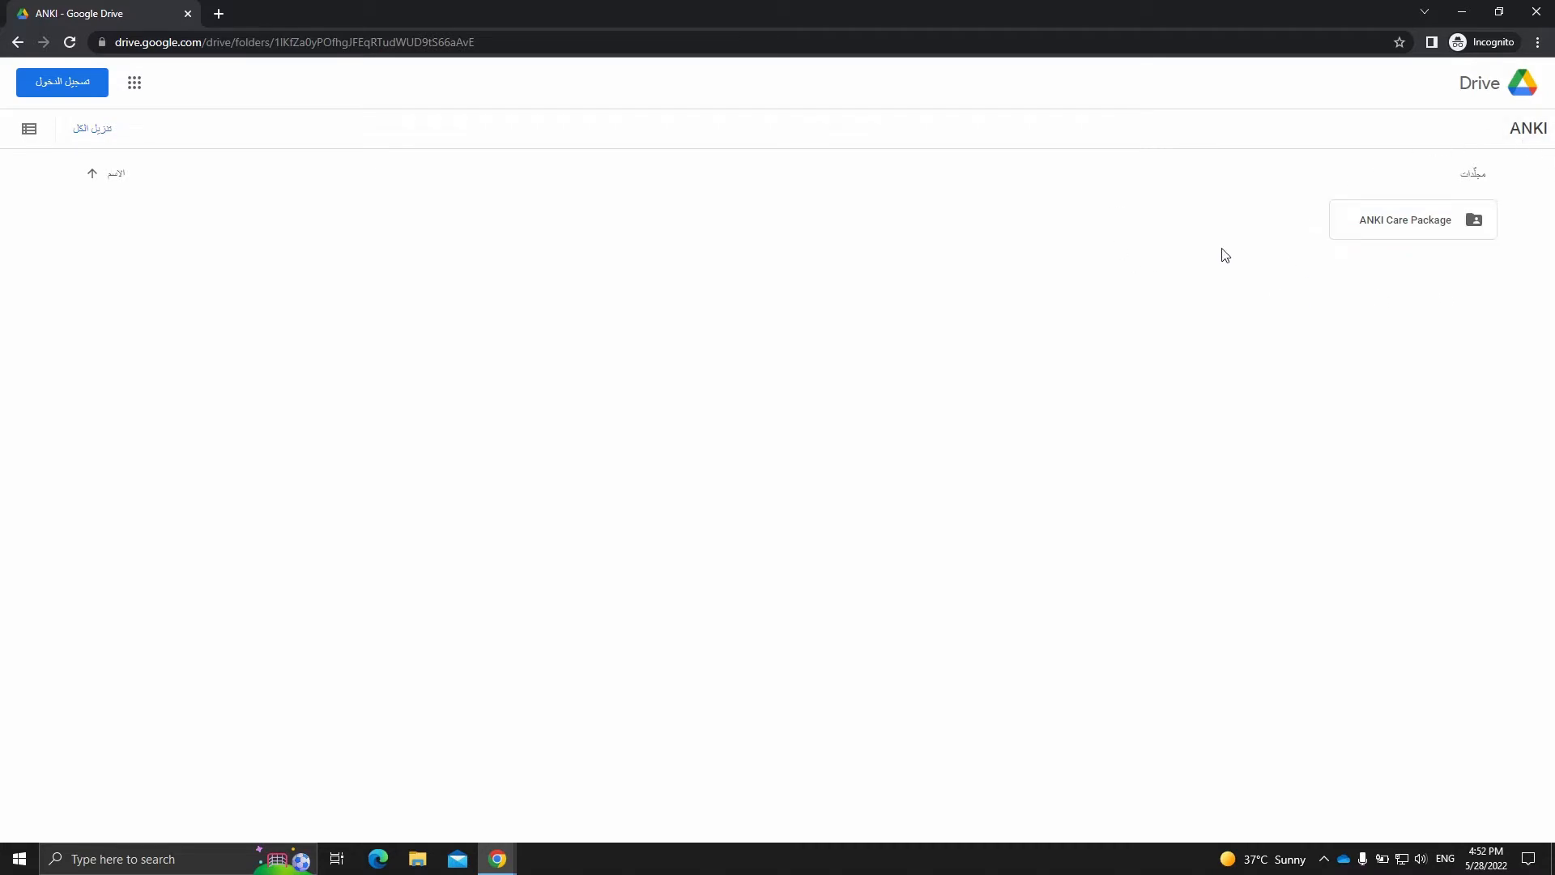
- Download the ANKI Care Package folder from Google Drive, then switch to the desktop and move its icon toward the middle
click(1473, 223)
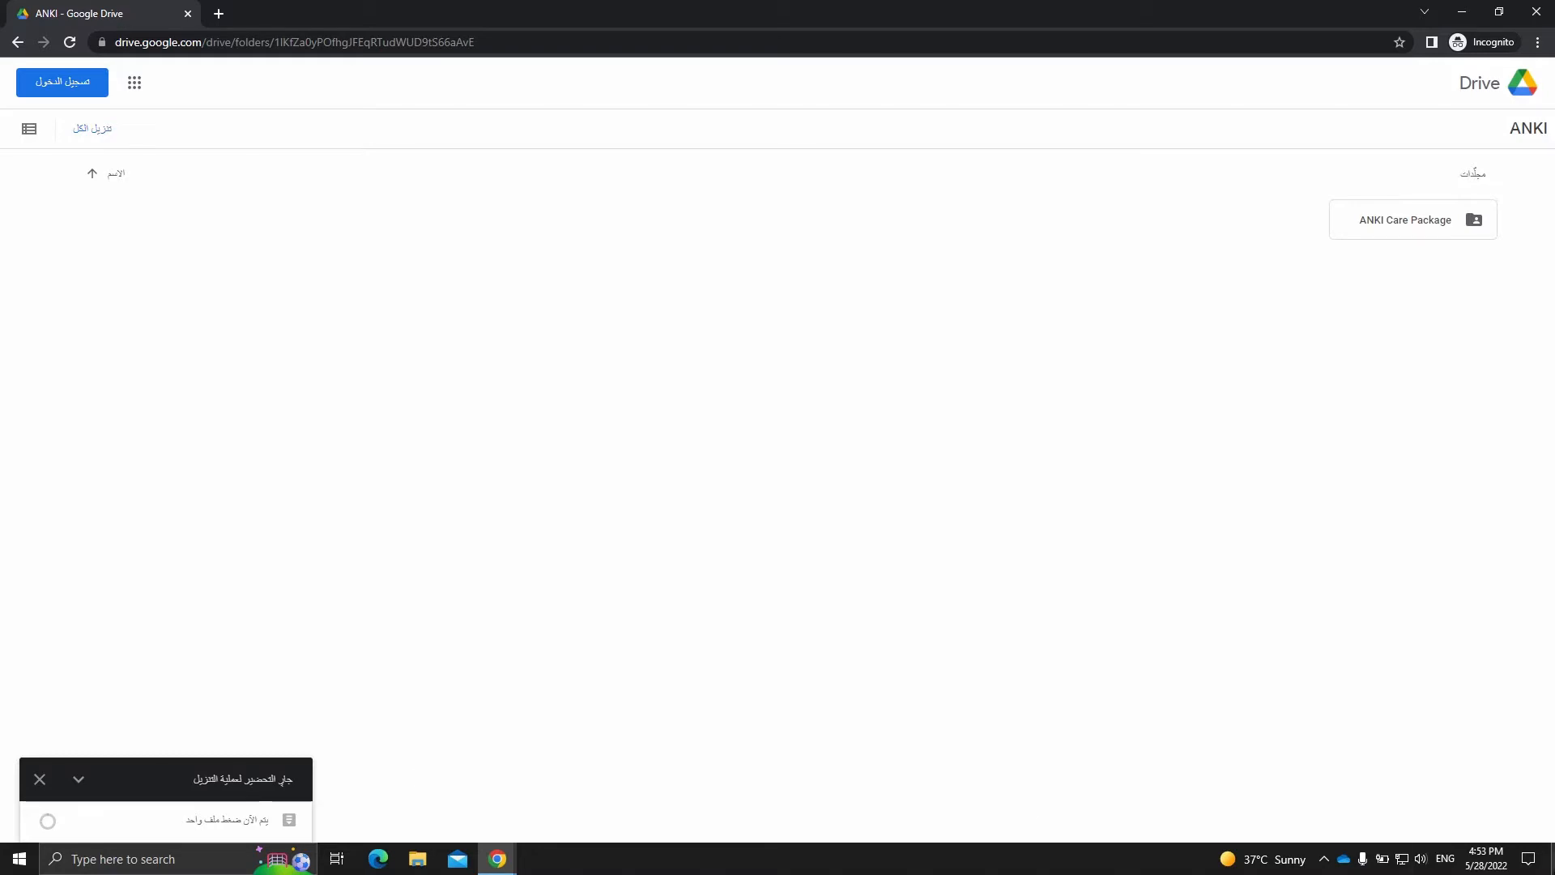
click(1554, 871)
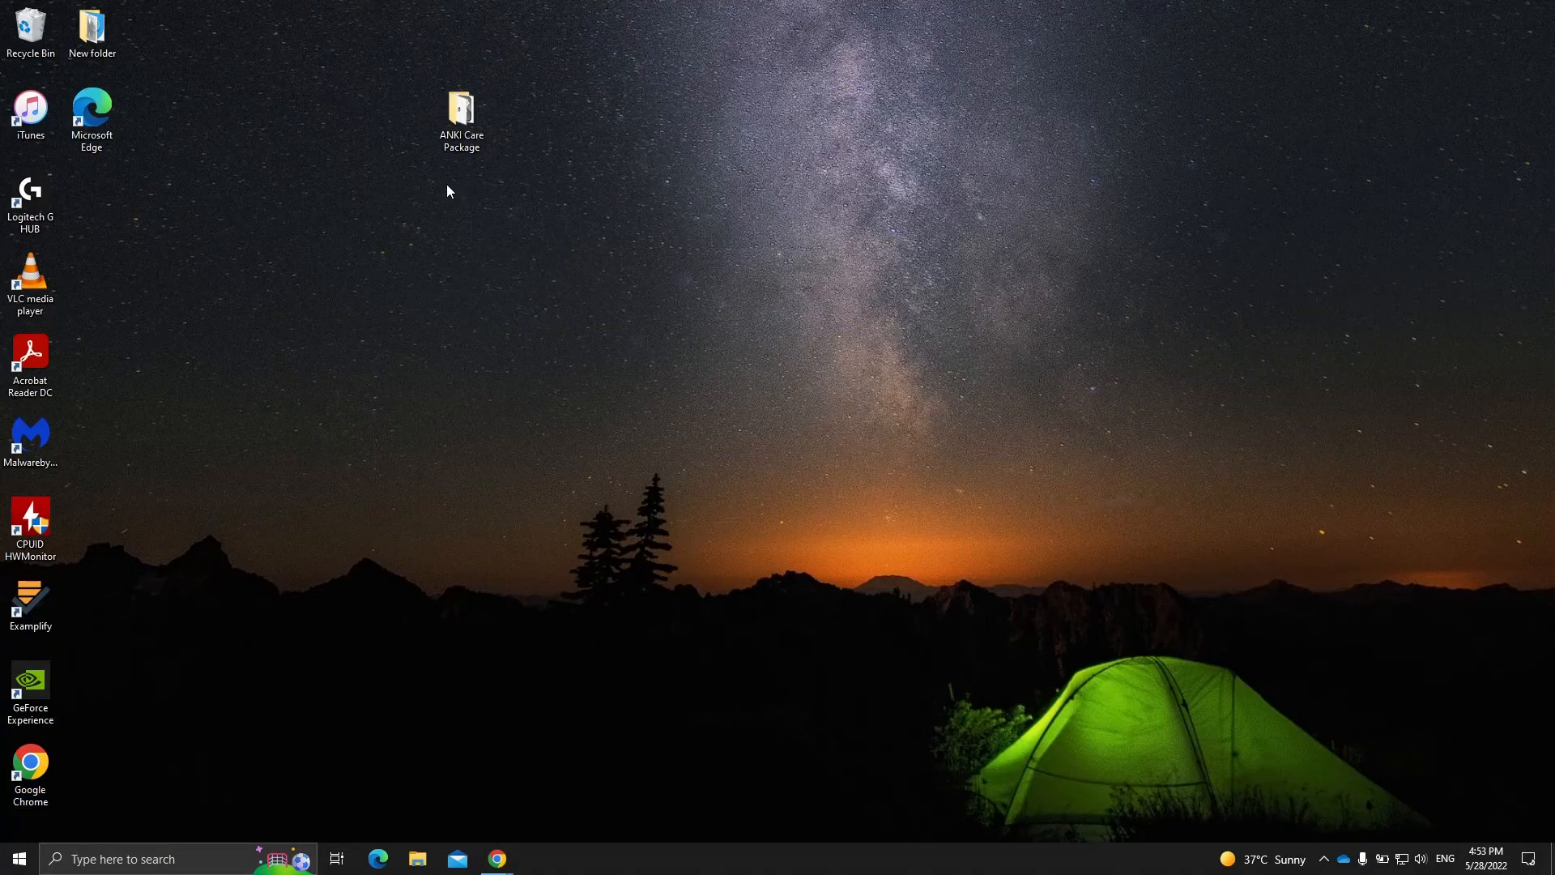
drag(450, 153, 666, 162)
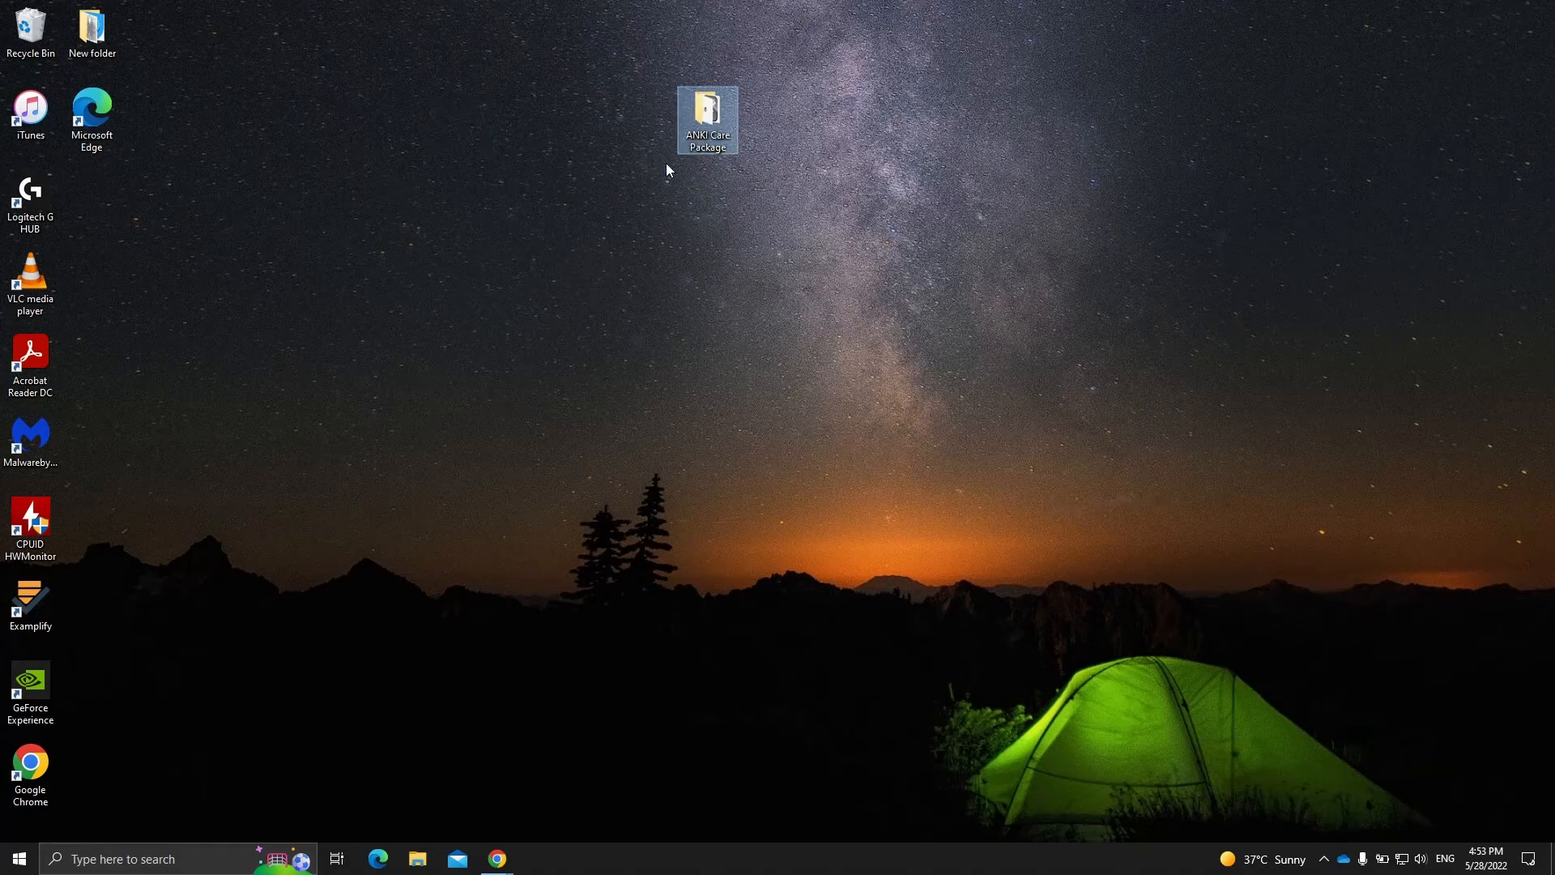
click(705, 236)
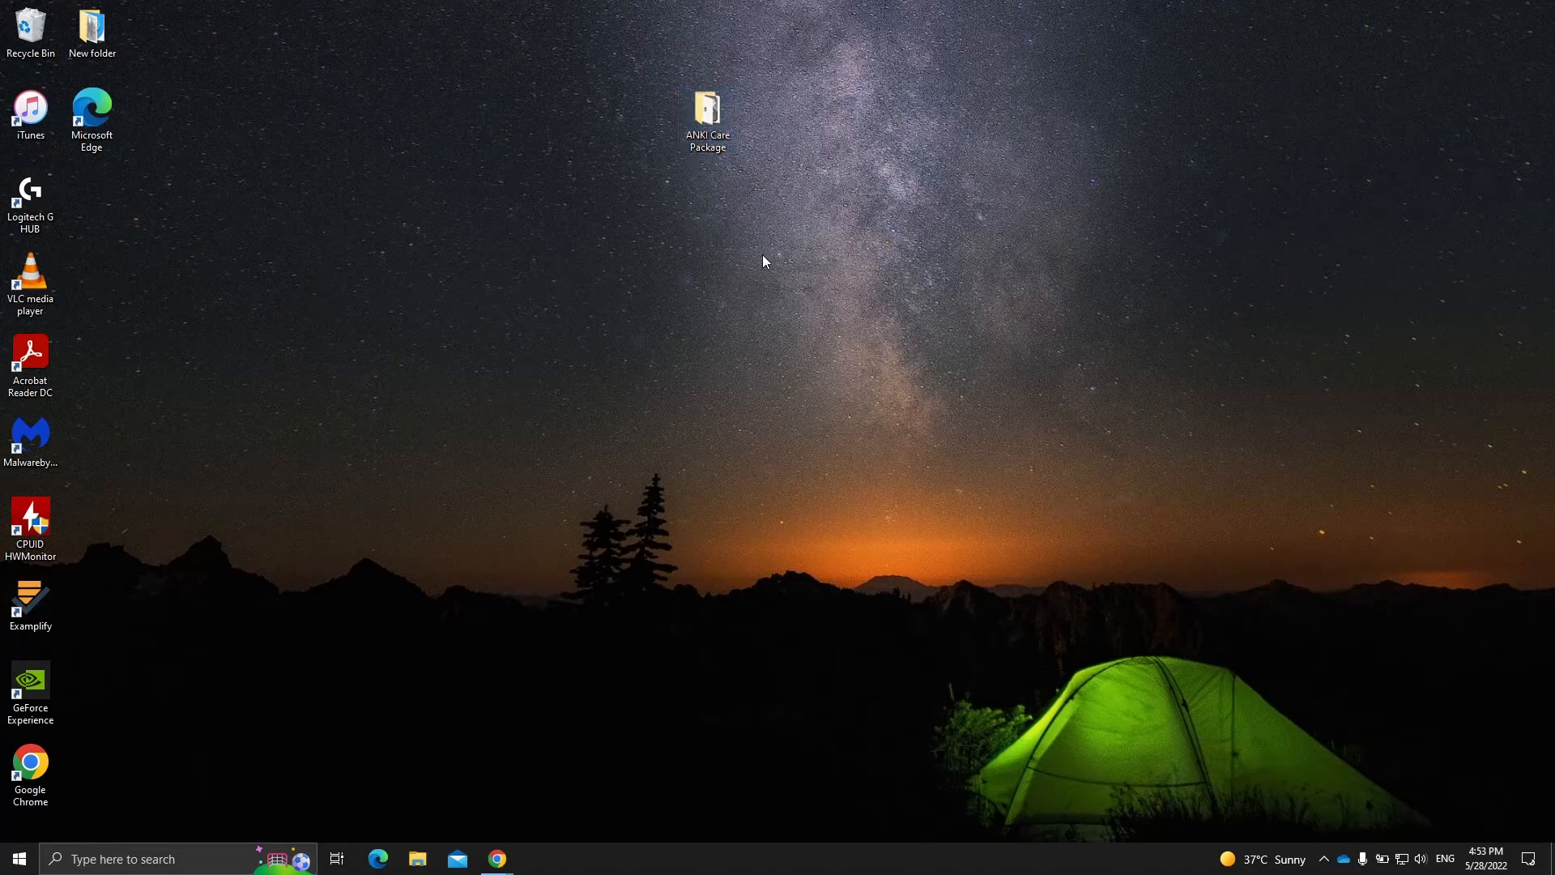
- Open the ANKI Care Package folder, reposition its window and adjust the column widths so the files are readable
double_click(702, 122)
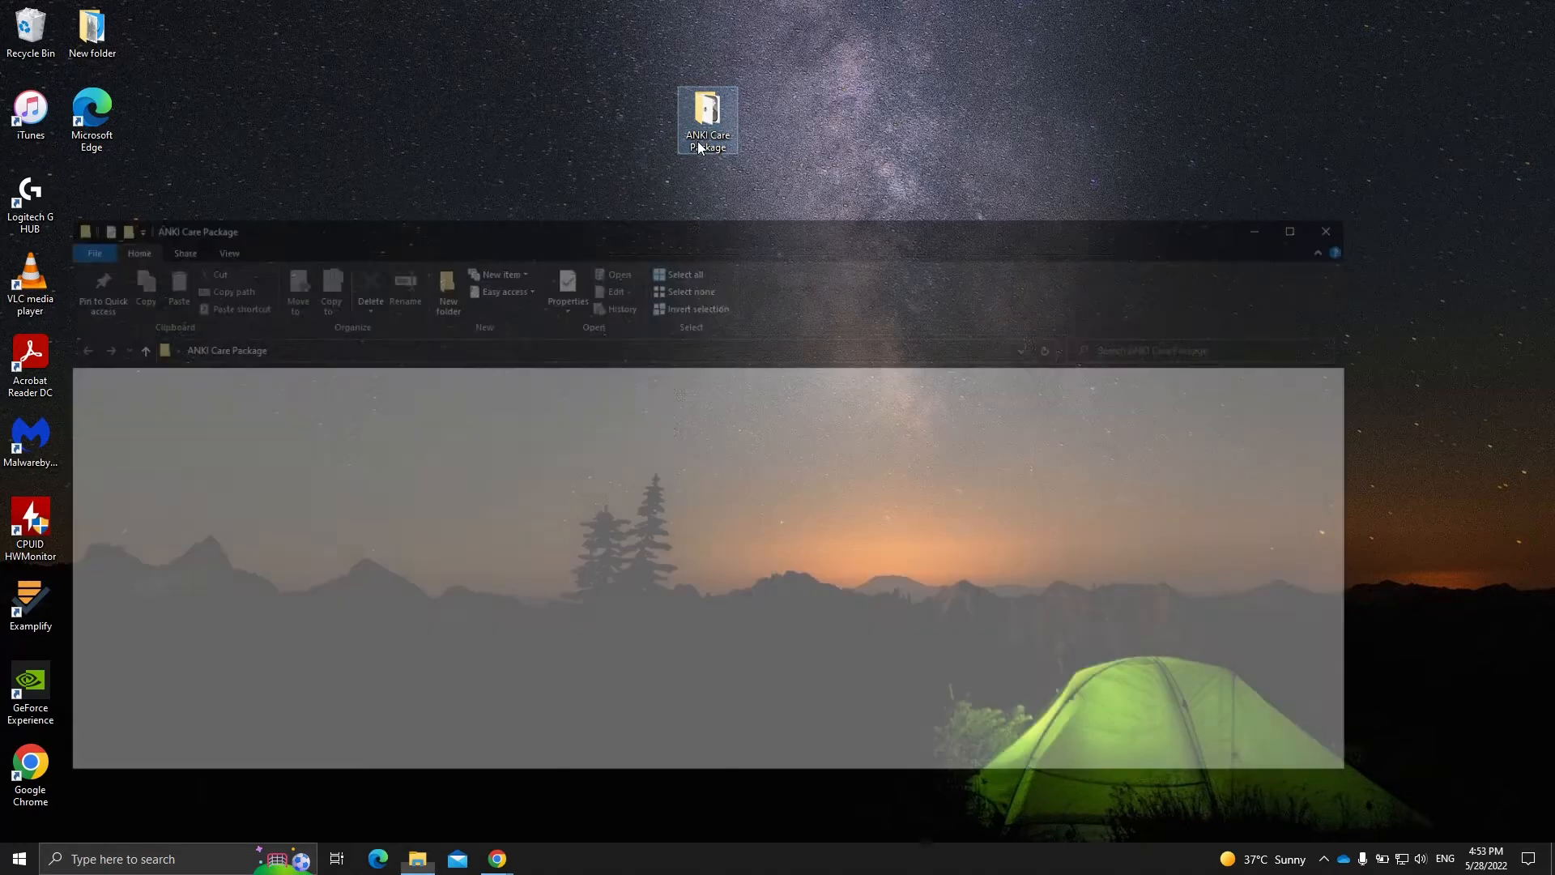
drag(784, 143, 807, 108)
drag(430, 334, 503, 410)
drag(861, 316, 489, 322)
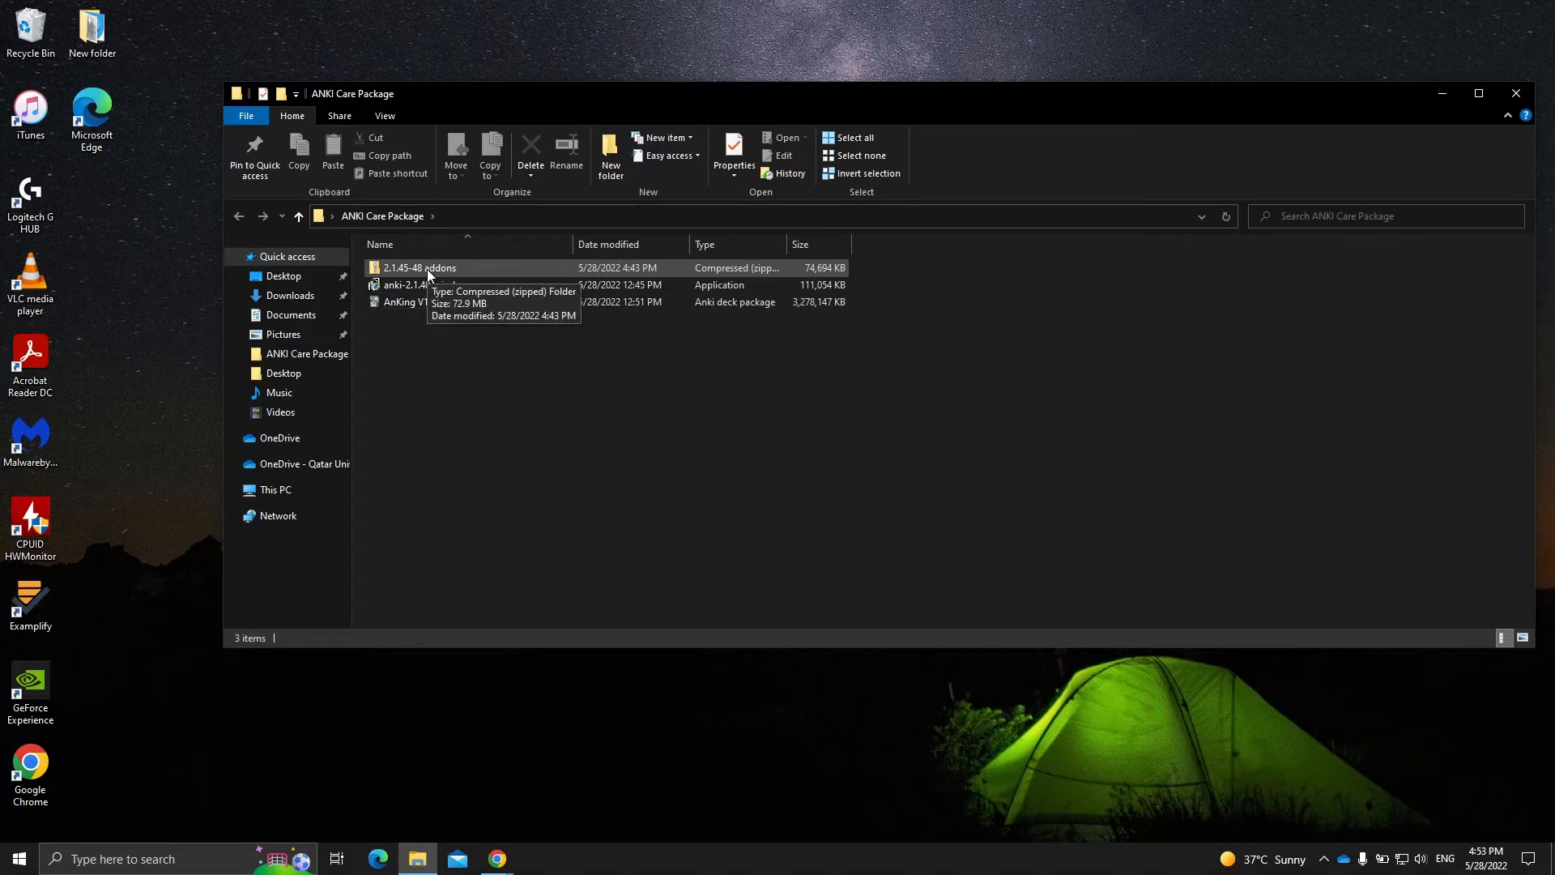
drag(484, 97, 600, 93)
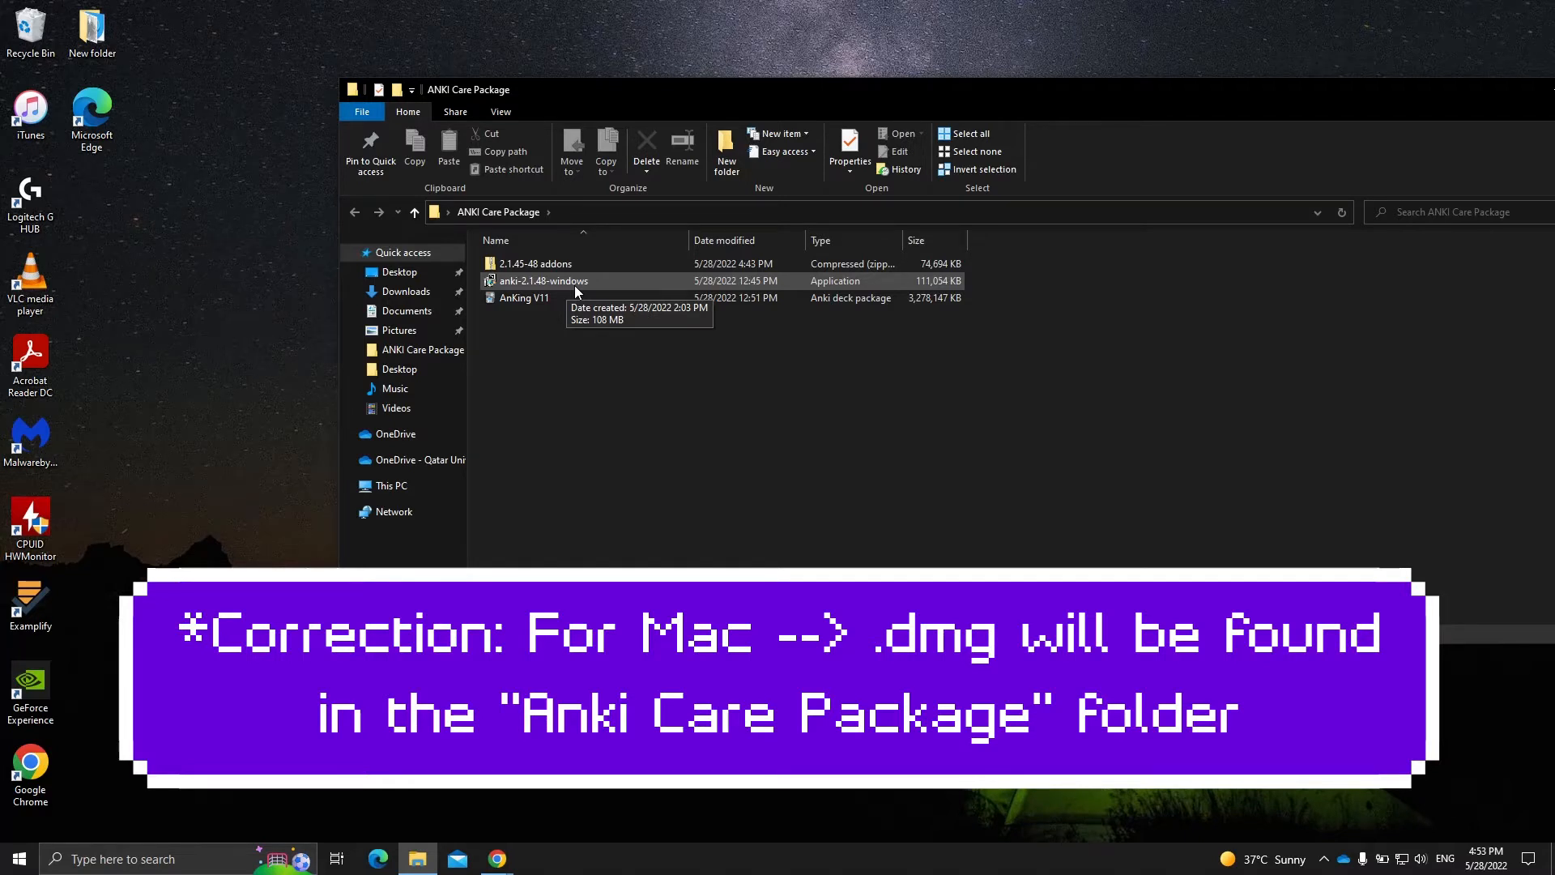
- Run the anki-2.1.48-windows installer, install Anki to C:\Program Files\Anki\ and close the setup
click(575, 285)
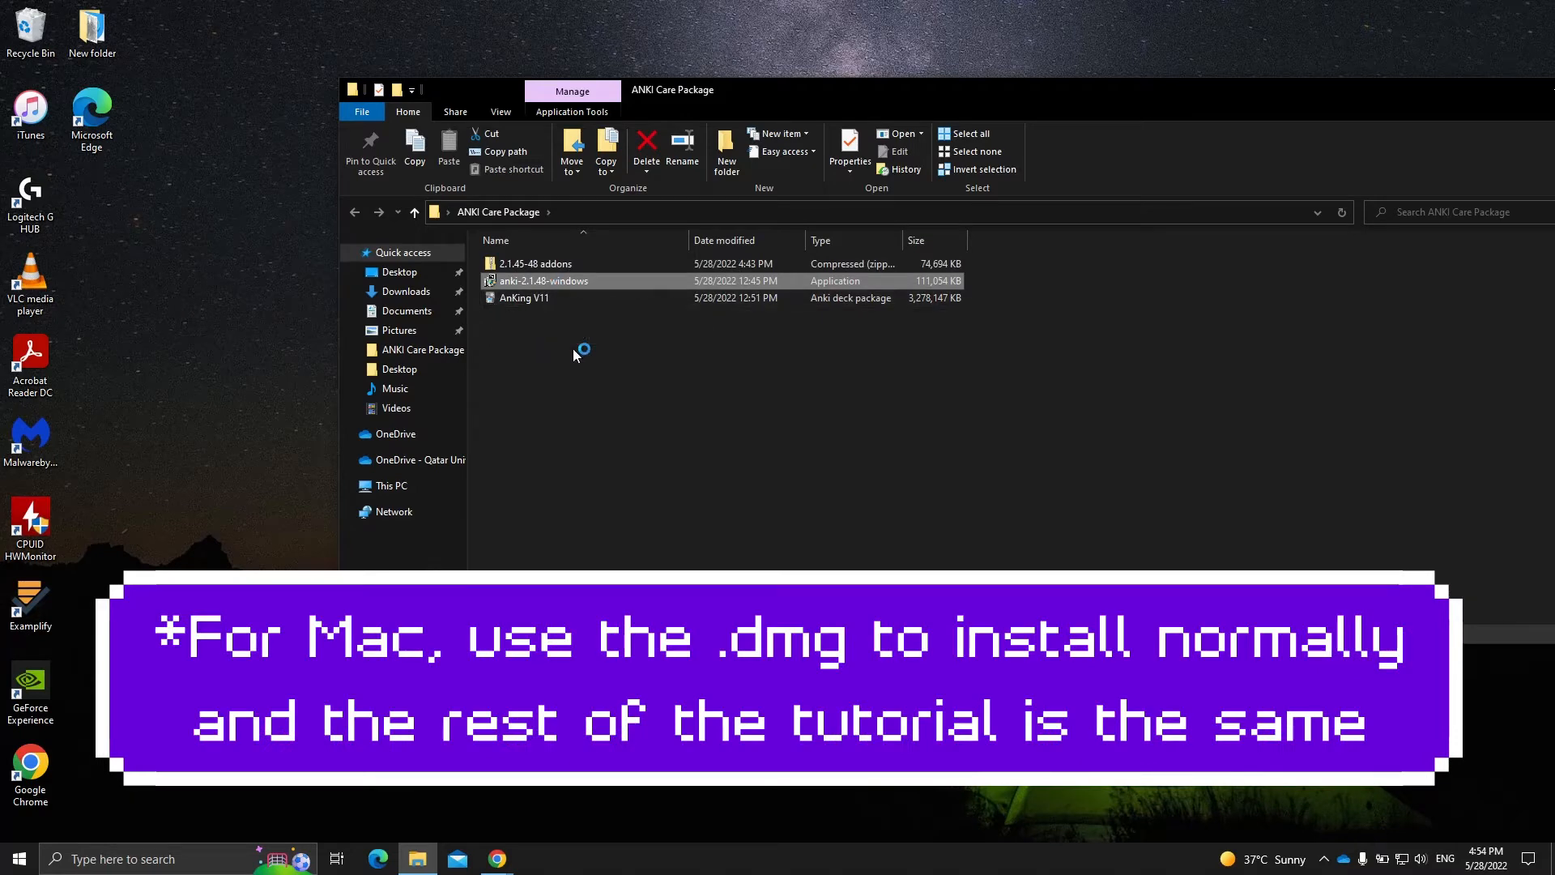
drag(680, 317, 698, 246)
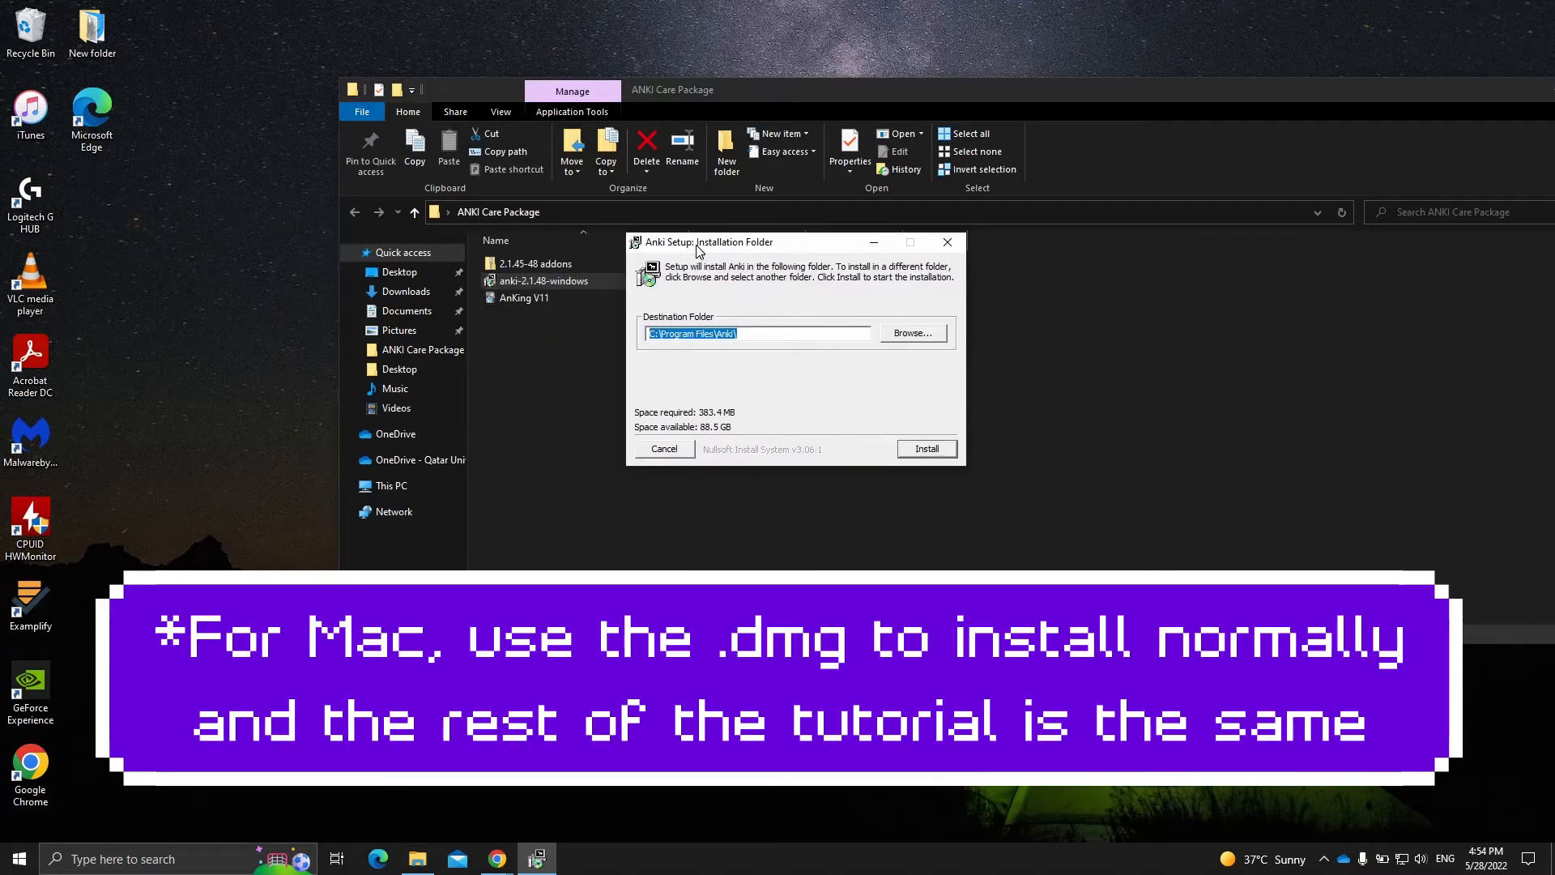
click(738, 334)
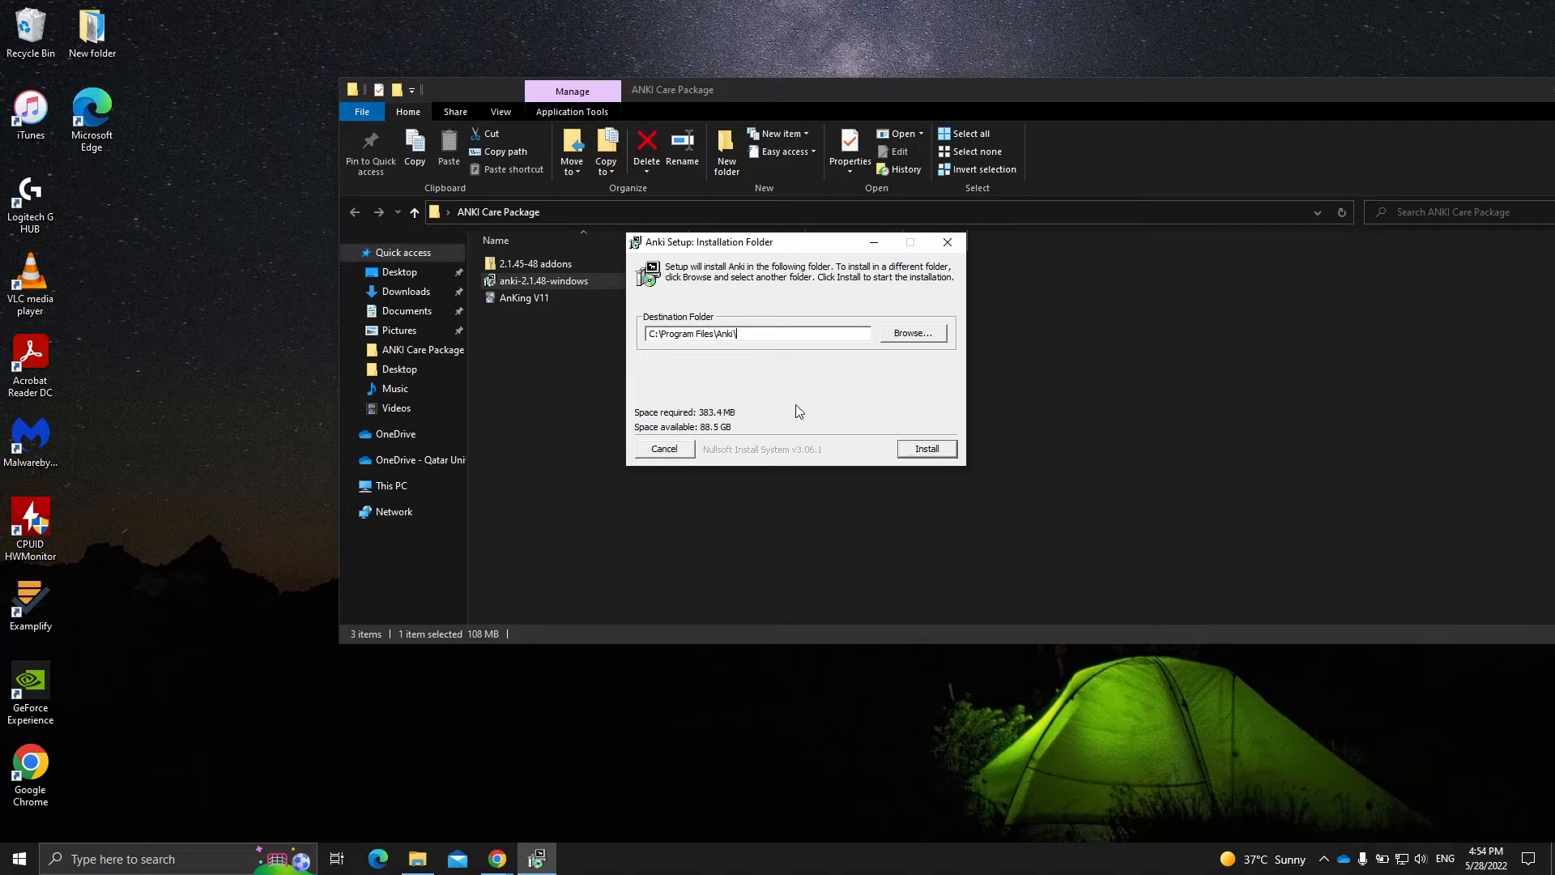
click(916, 452)
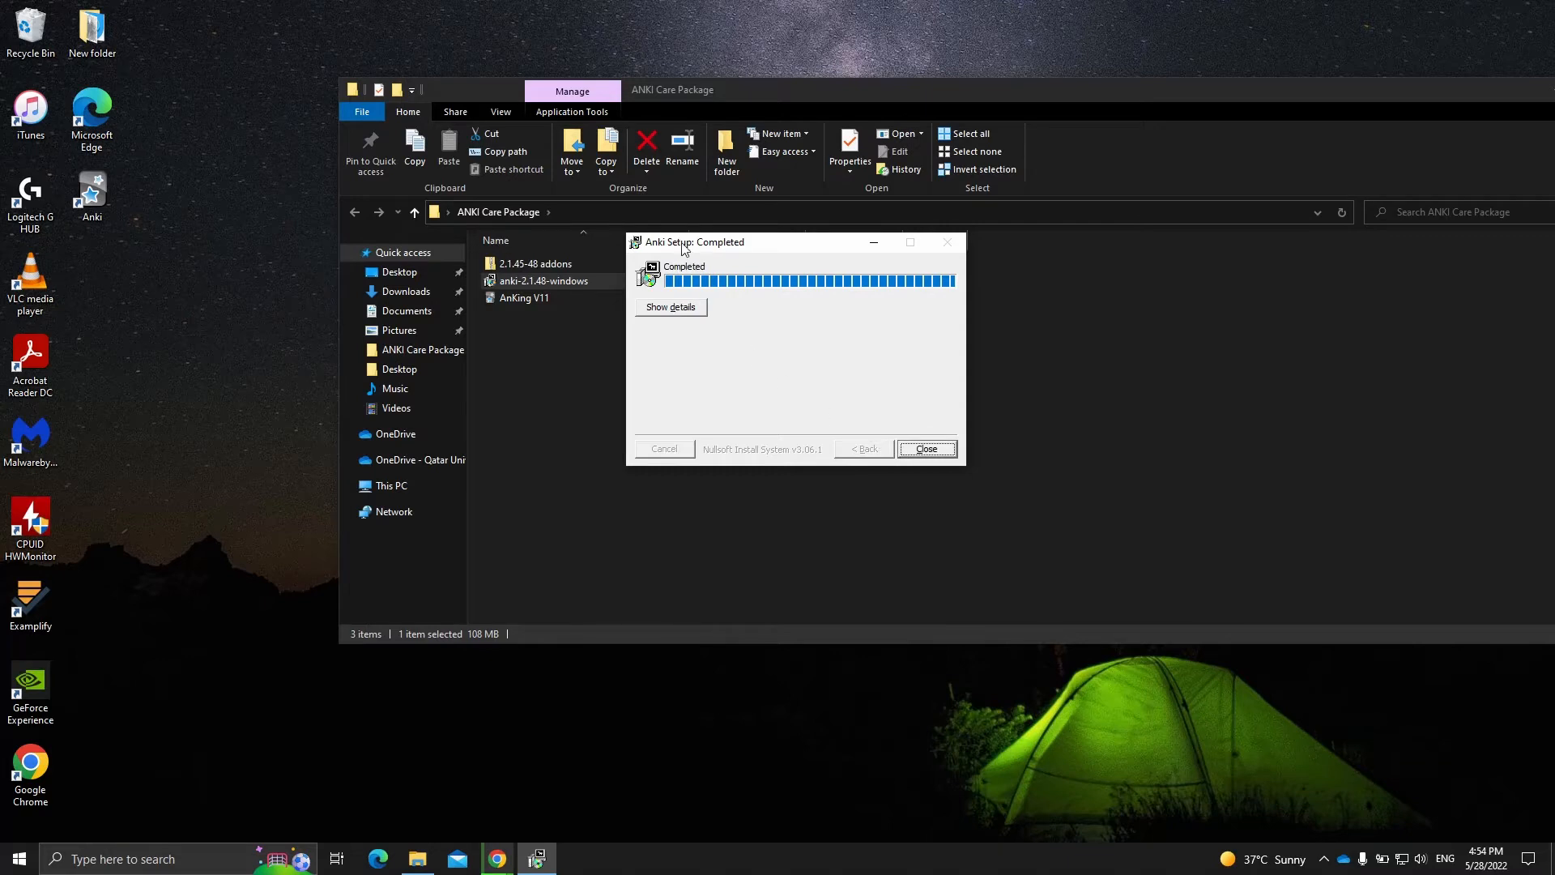
click(919, 452)
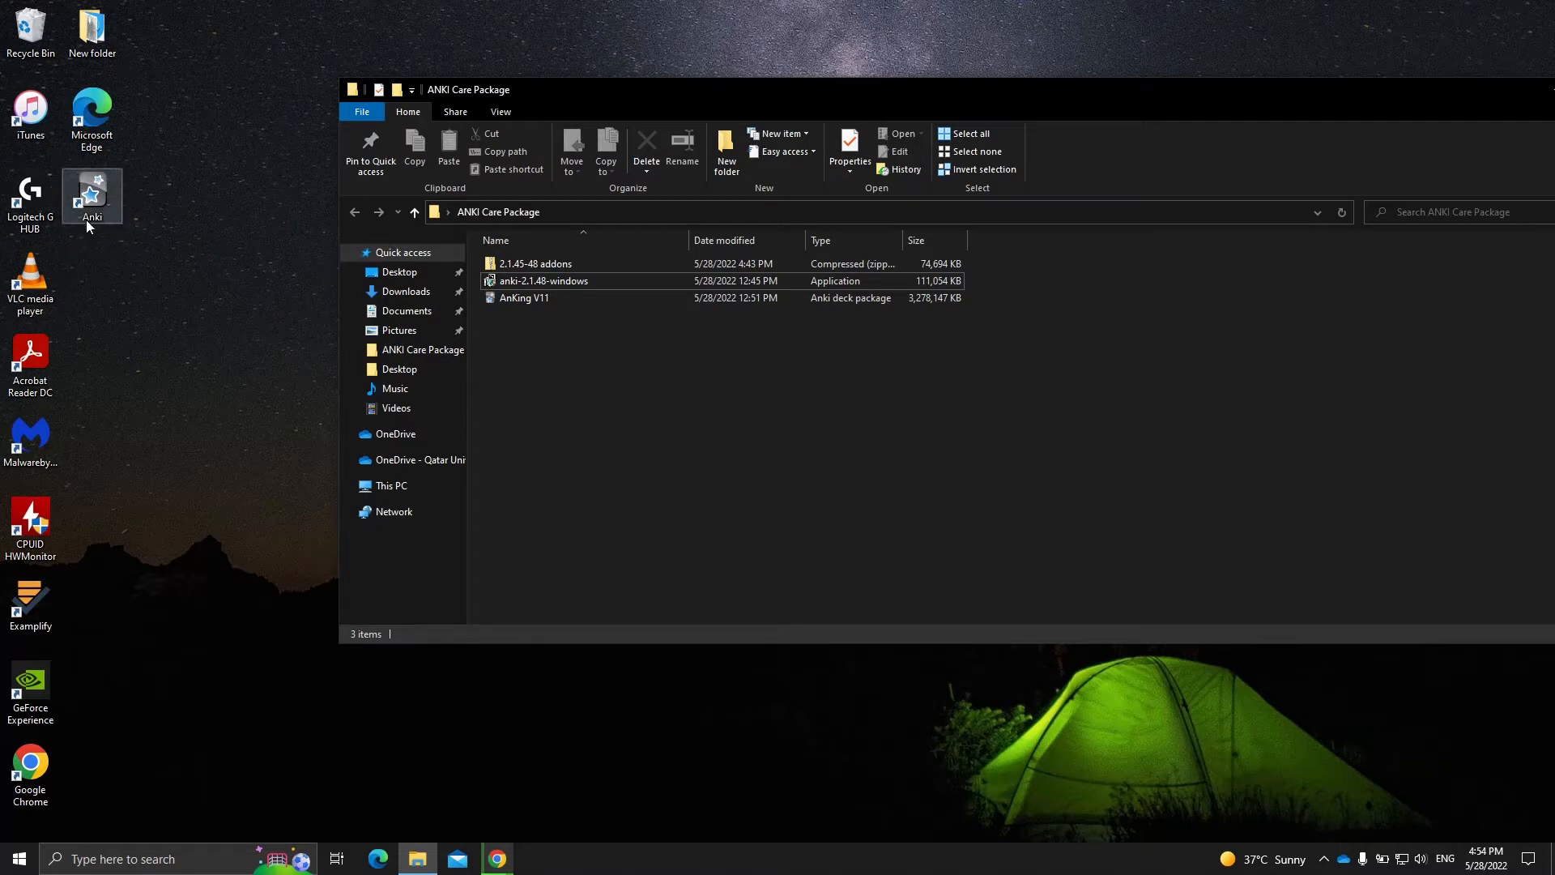
- Switch to Anki and add a new profile under the user's own name
click(183, 207)
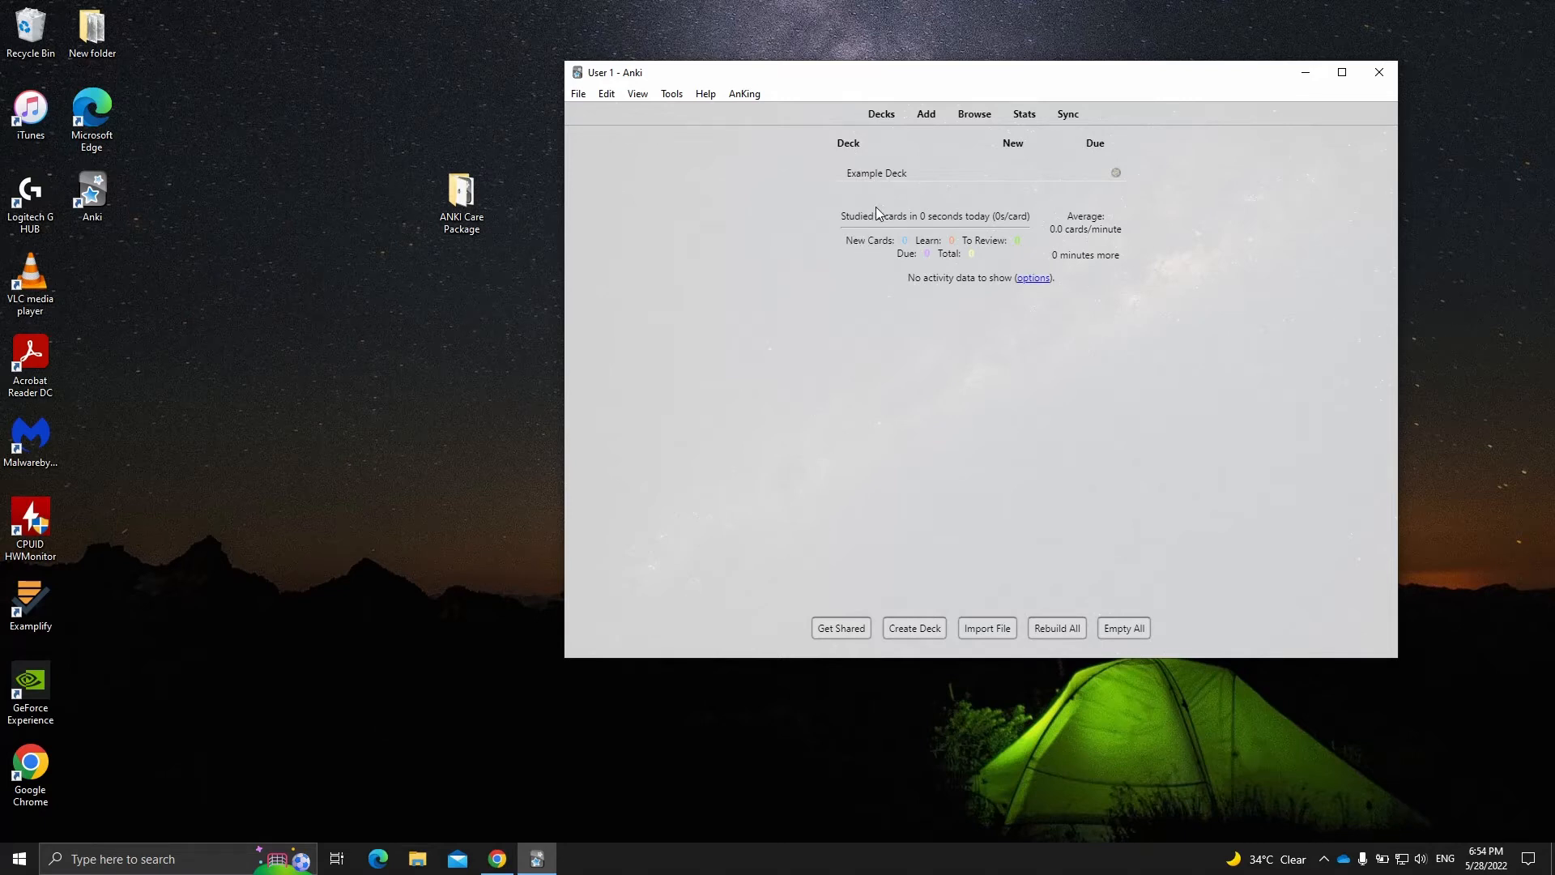
click(586, 99)
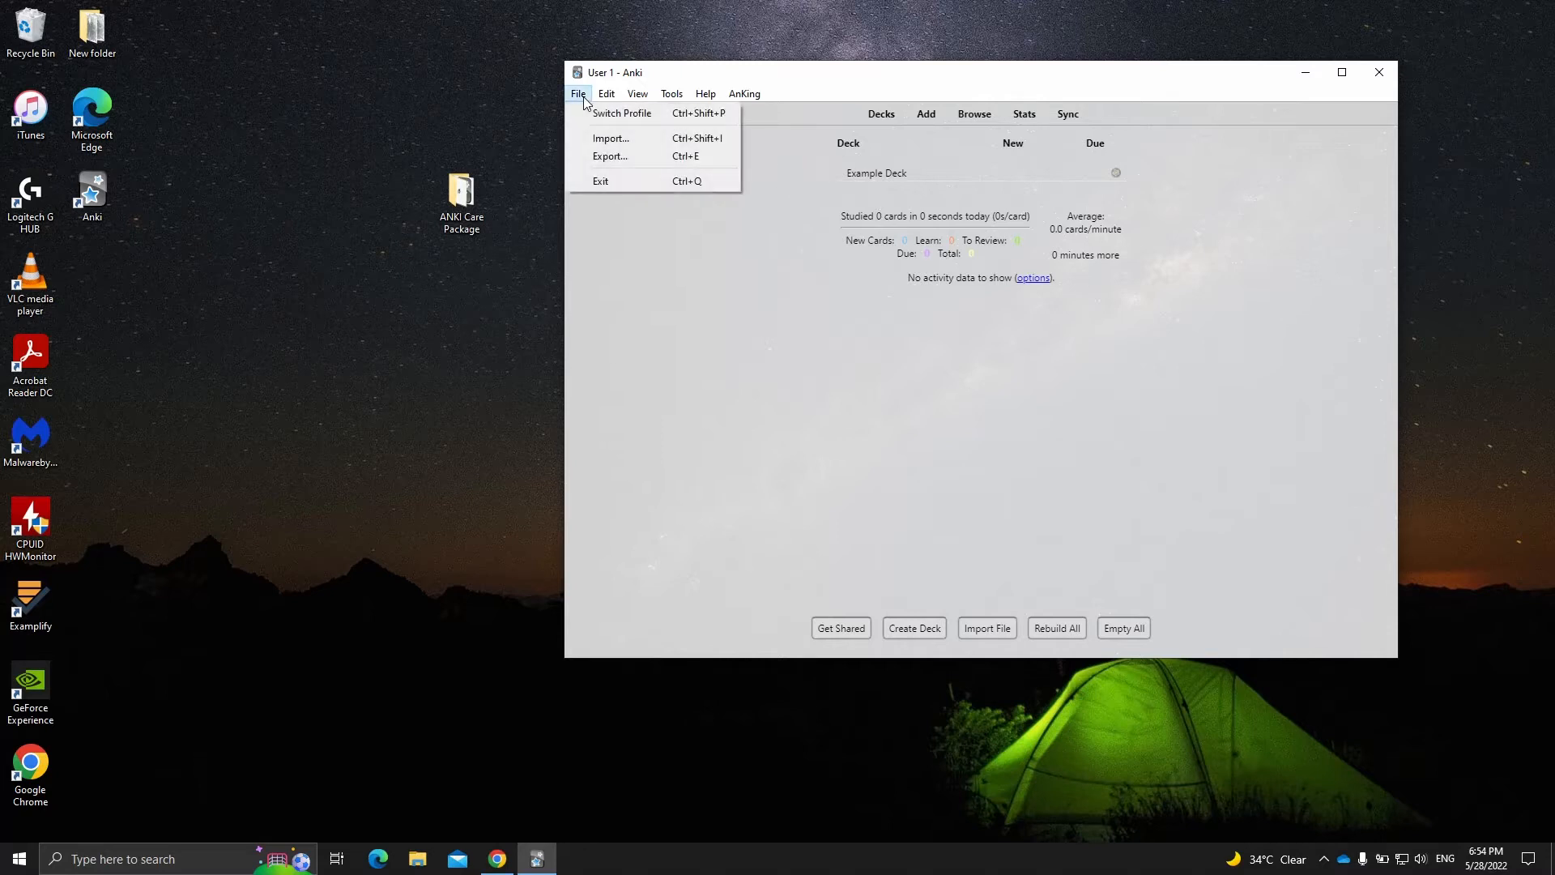
click(607, 115)
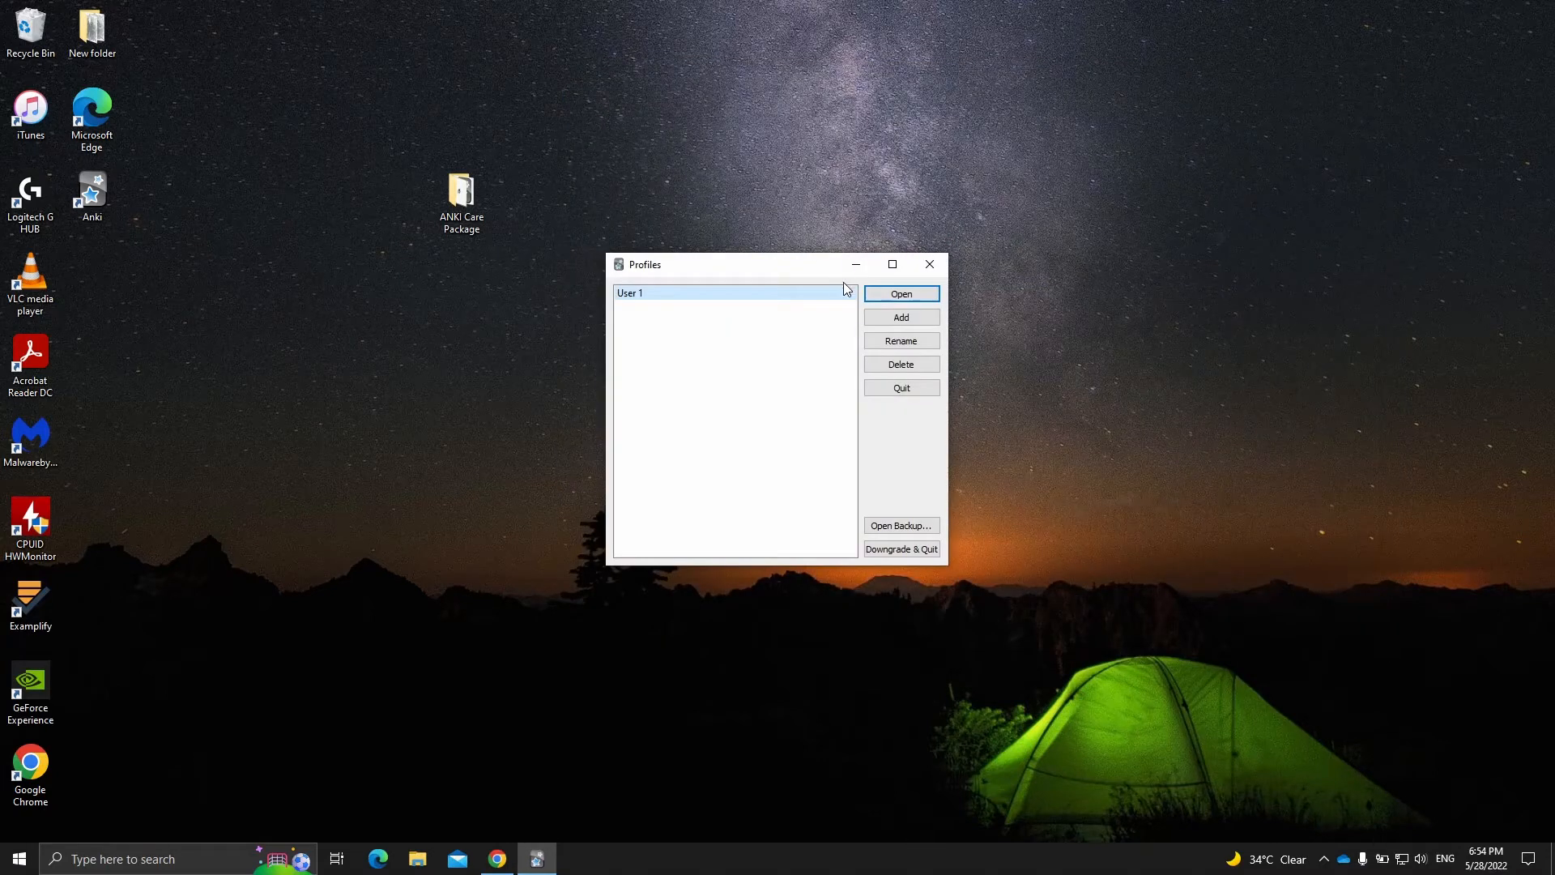
click(902, 317)
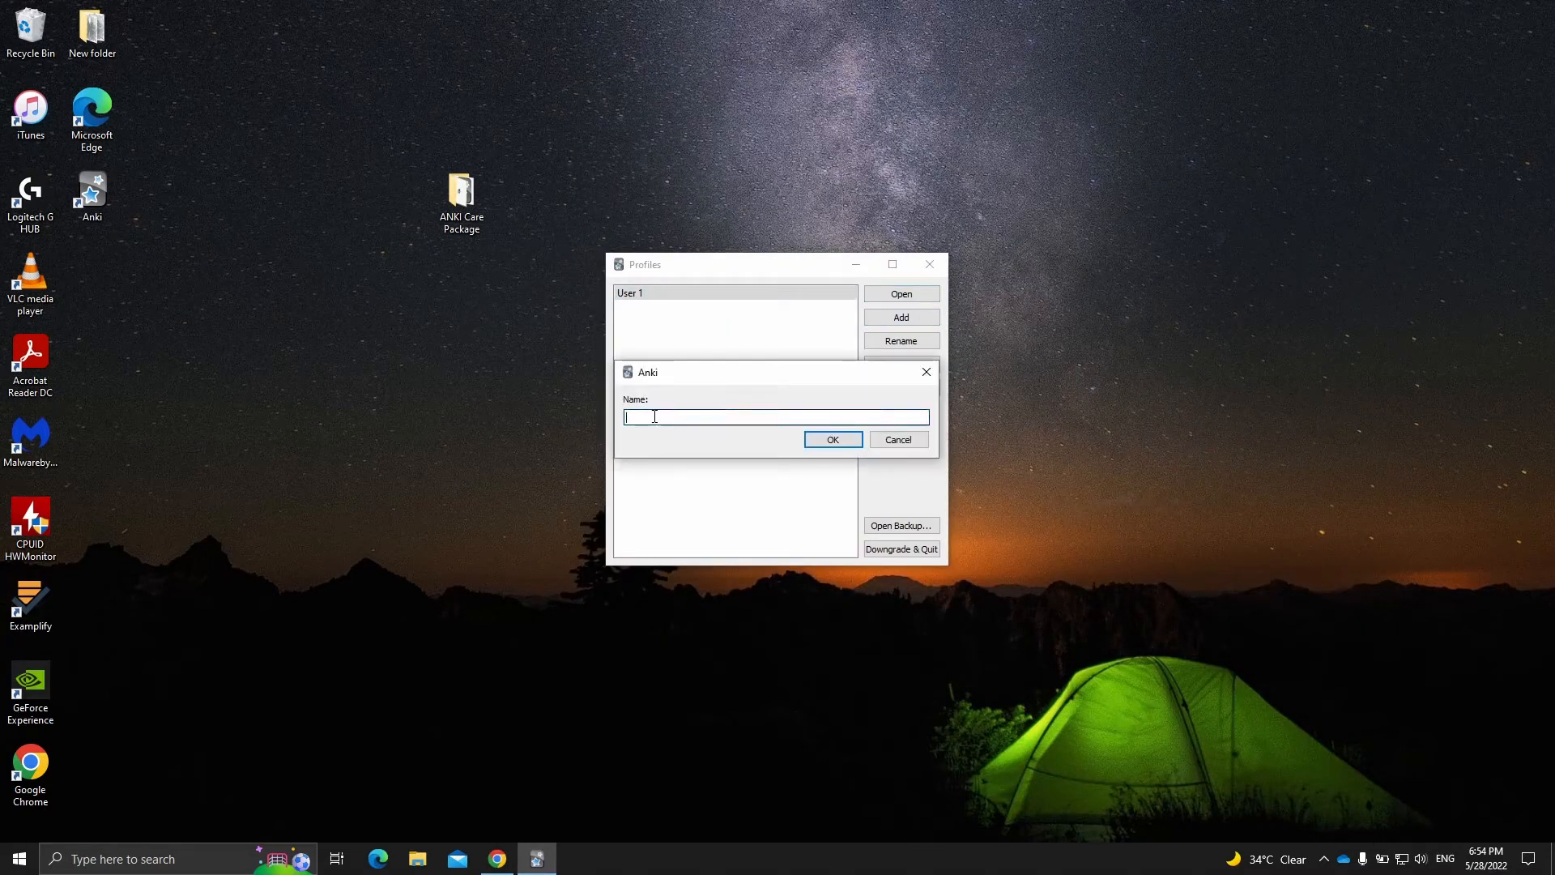
drag(636, 375, 684, 350)
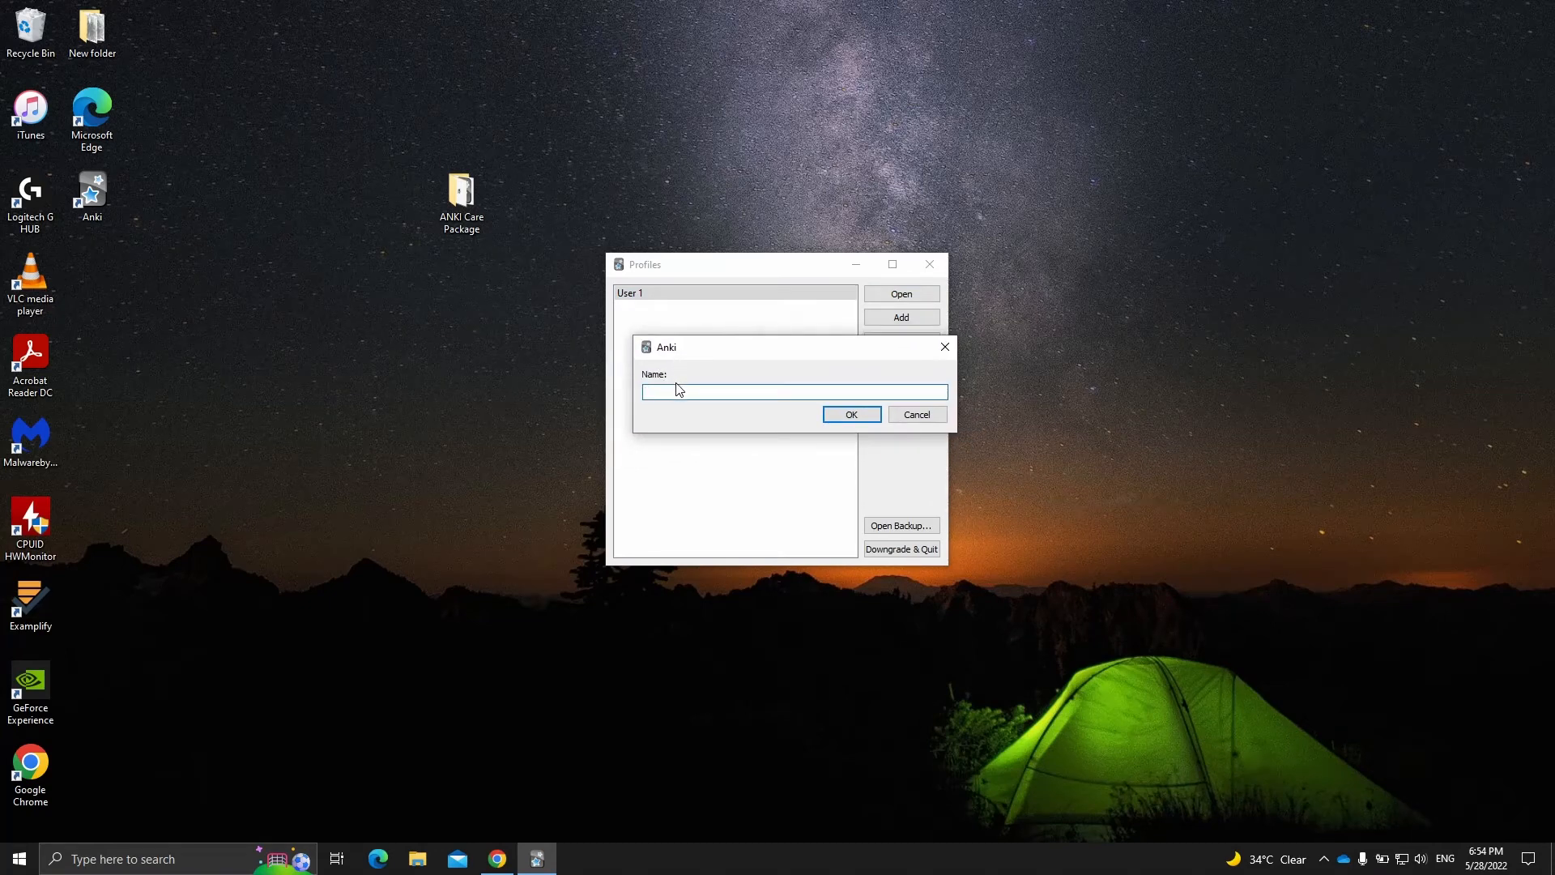
text(Rizeq)
key(Return)
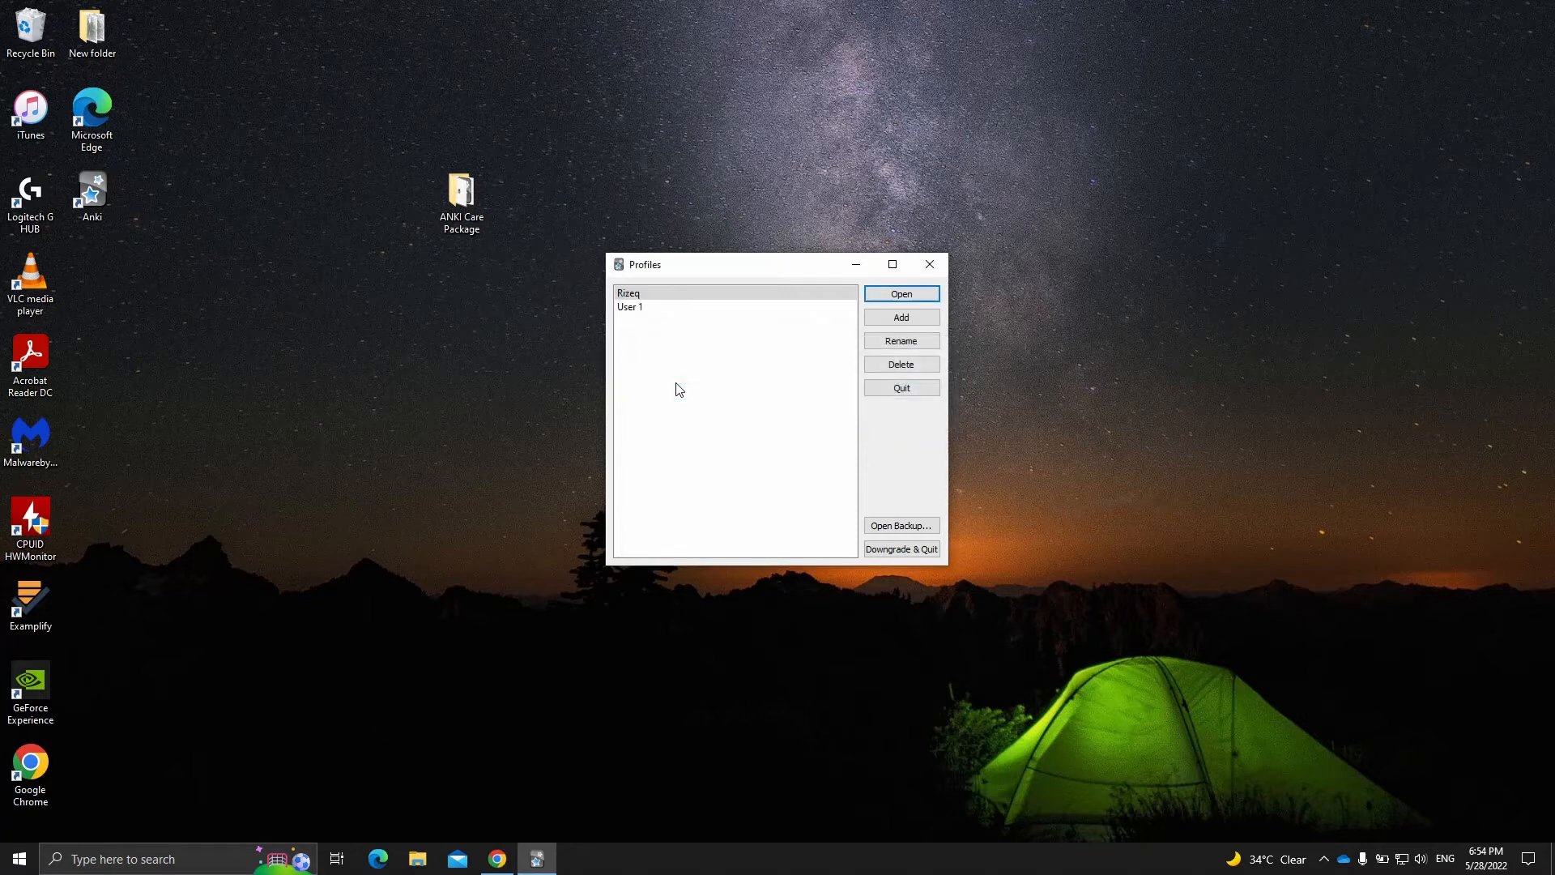
- Delete the User 1 profile and open the newly added profile
click(681, 308)
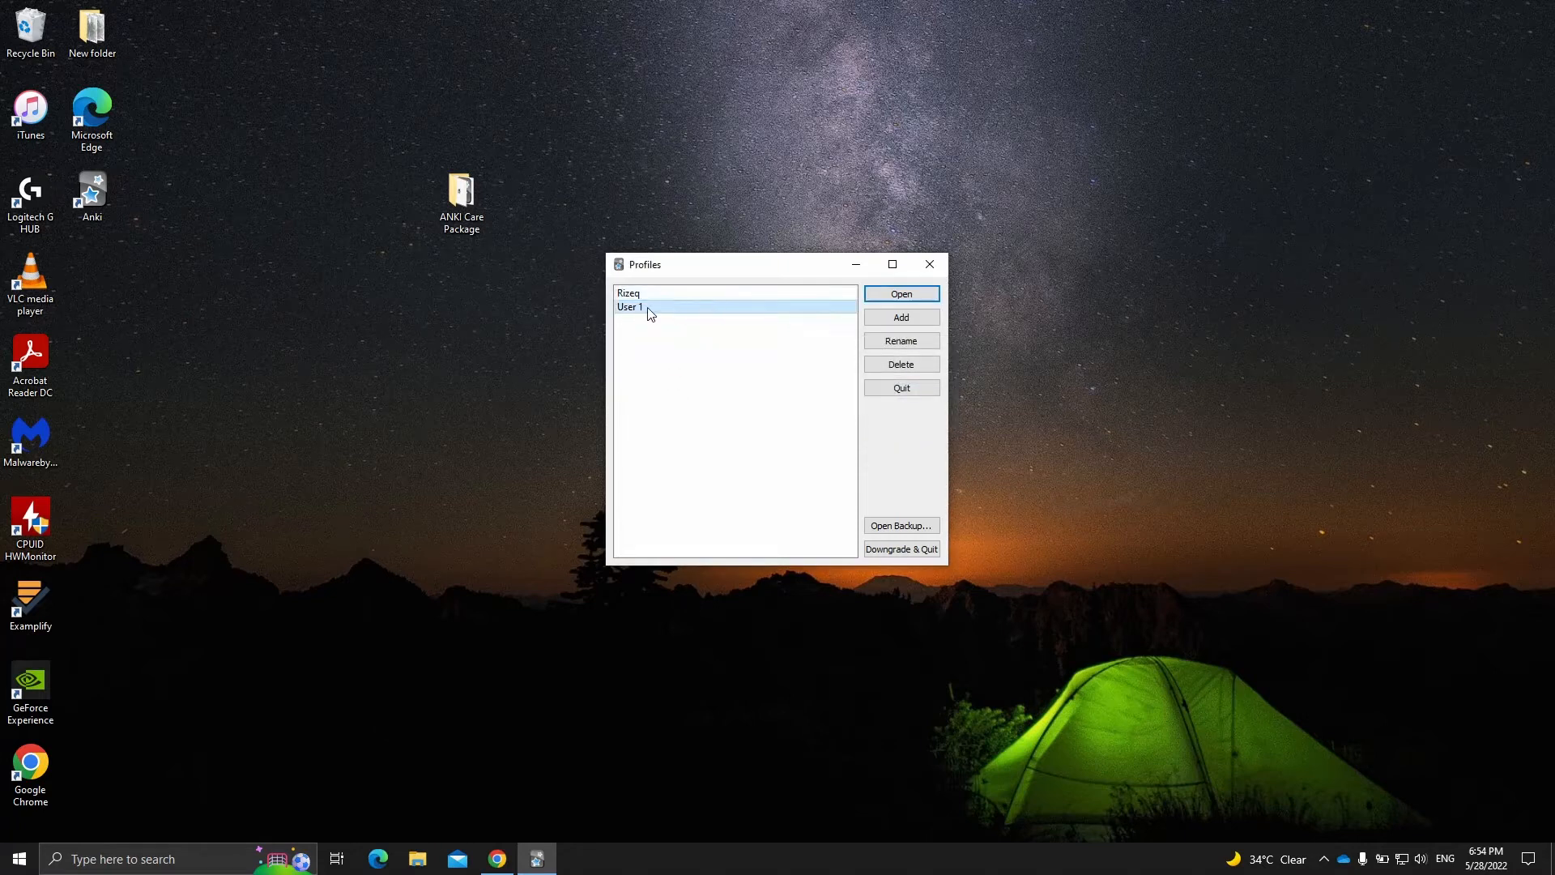
click(902, 365)
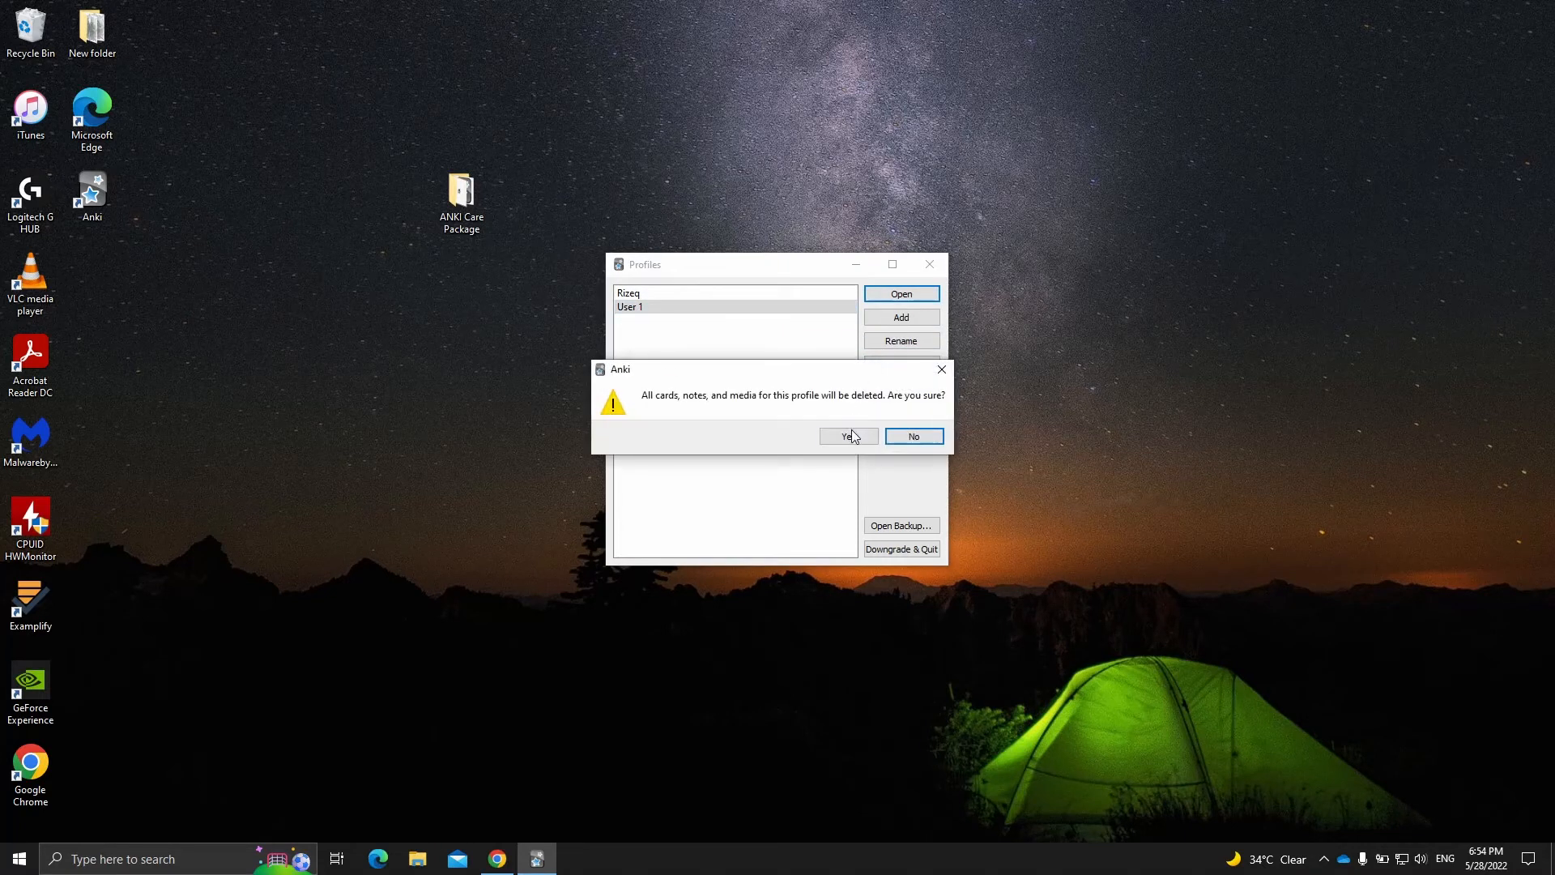
click(849, 439)
click(892, 294)
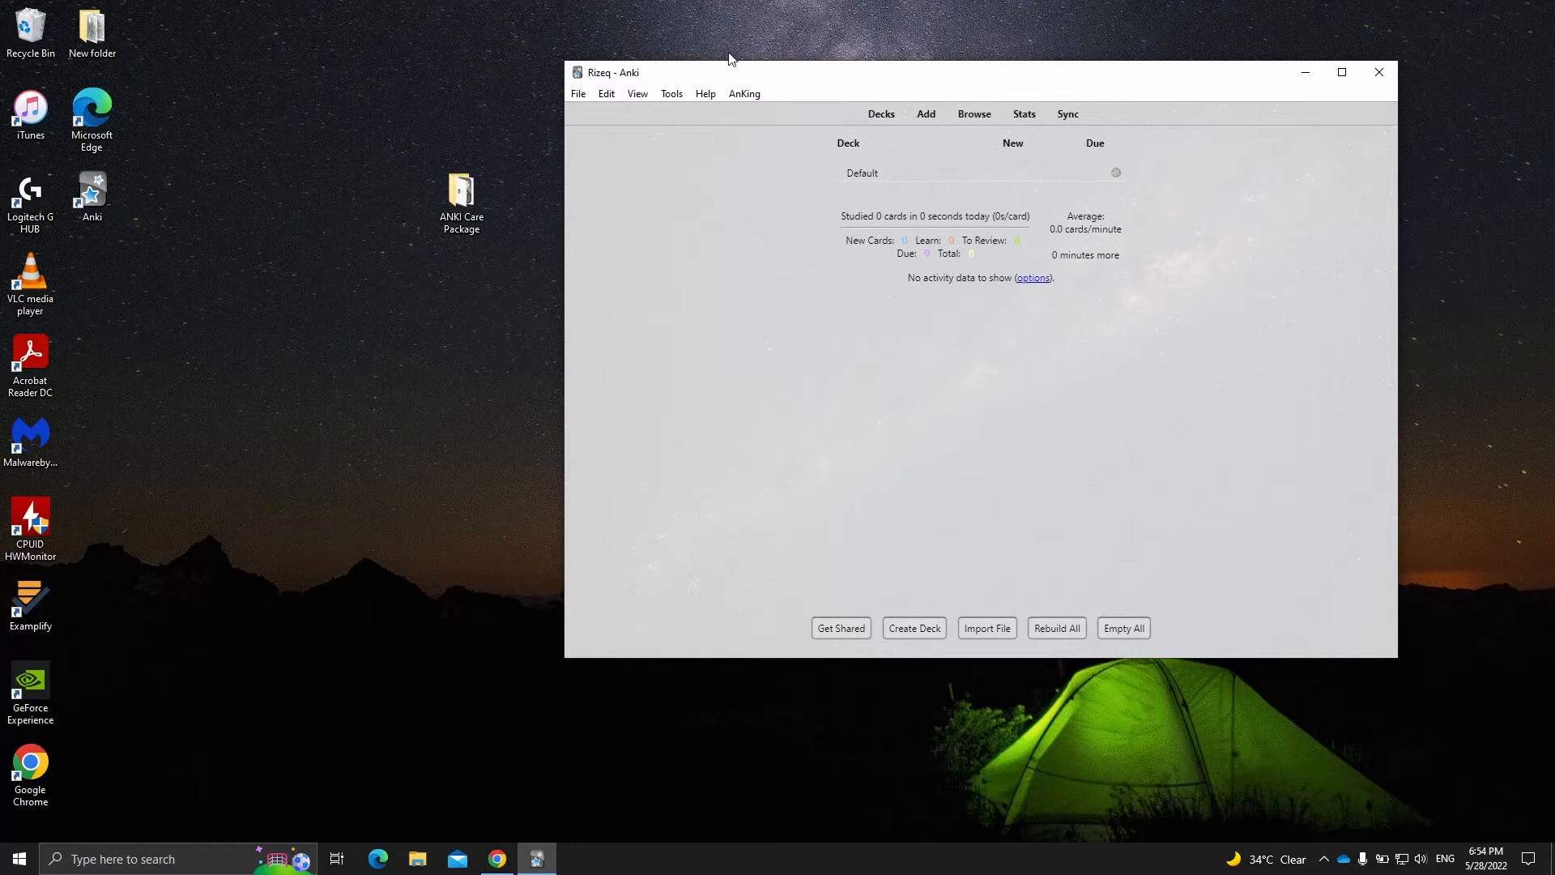
- Open the add-on files folder from Anki's Add-ons manager, then close the manager and Anki
click(671, 94)
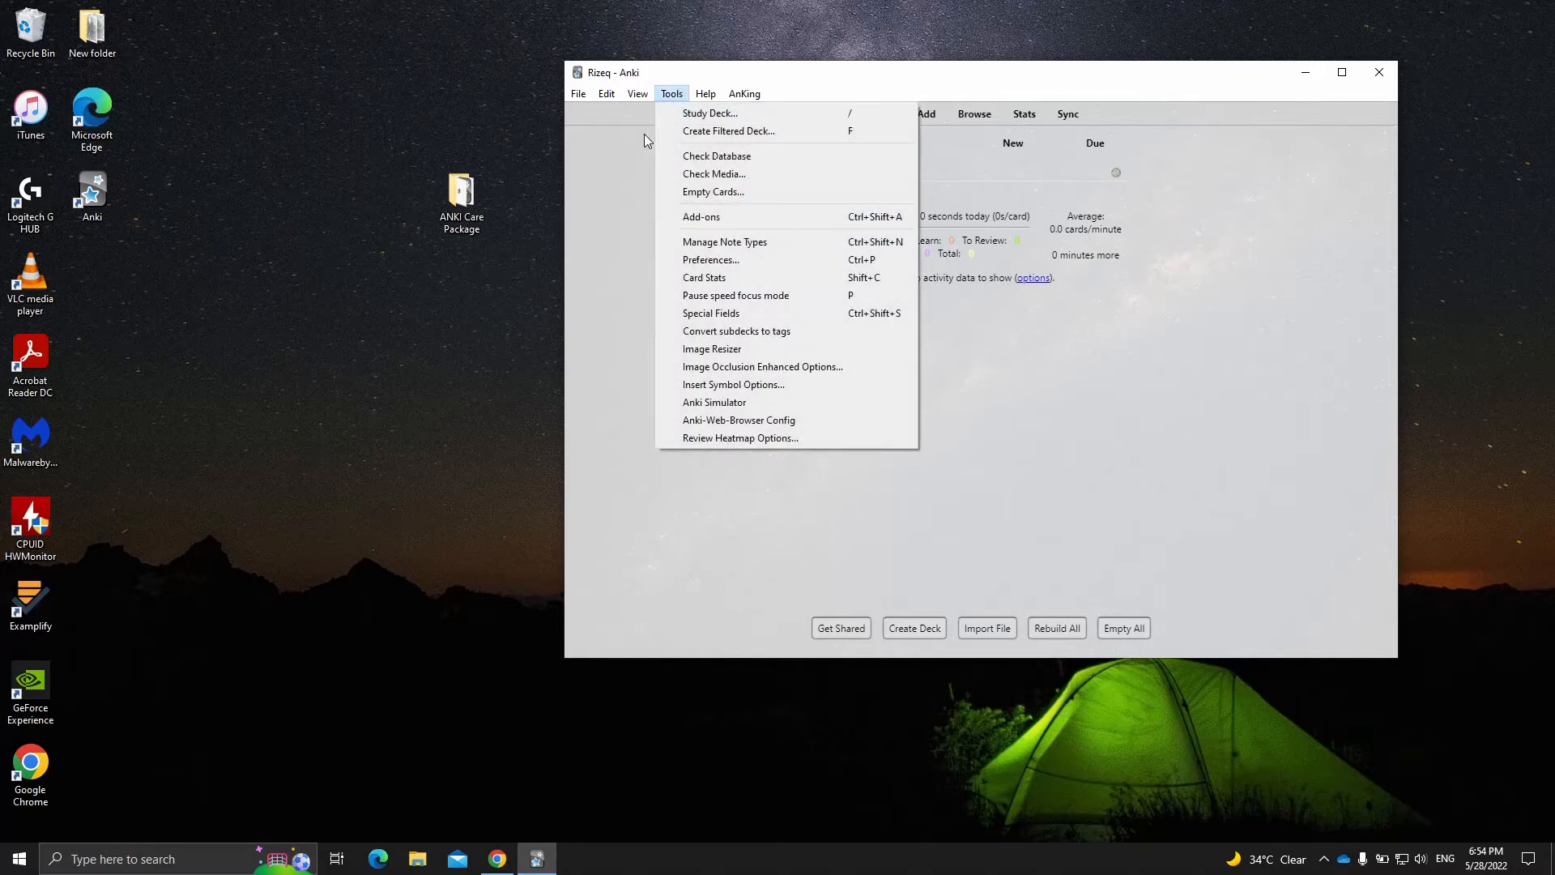
click(626, 146)
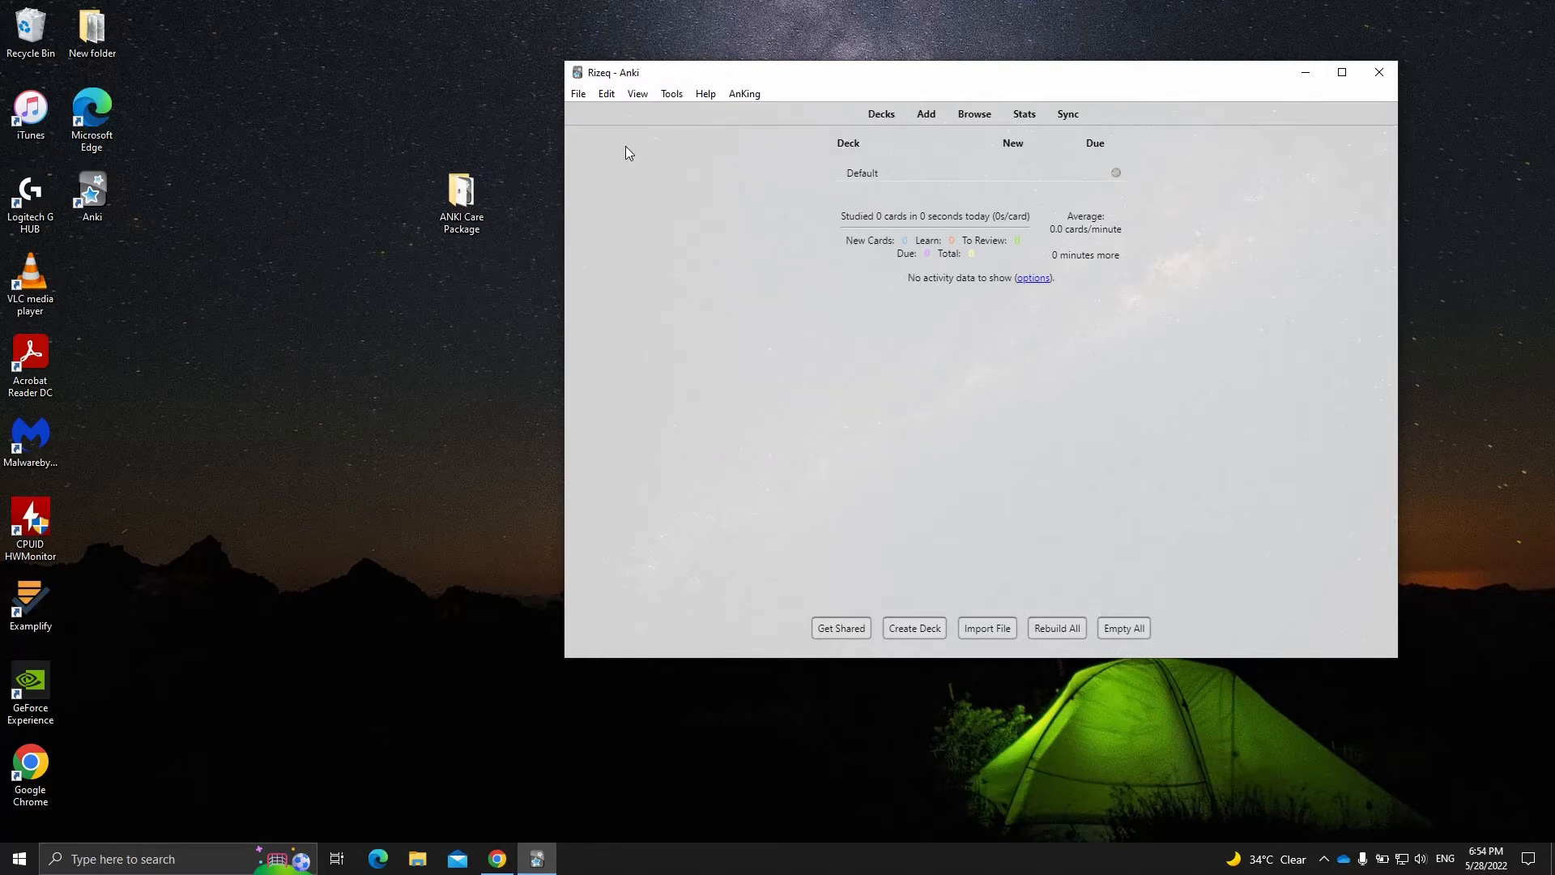
click(681, 96)
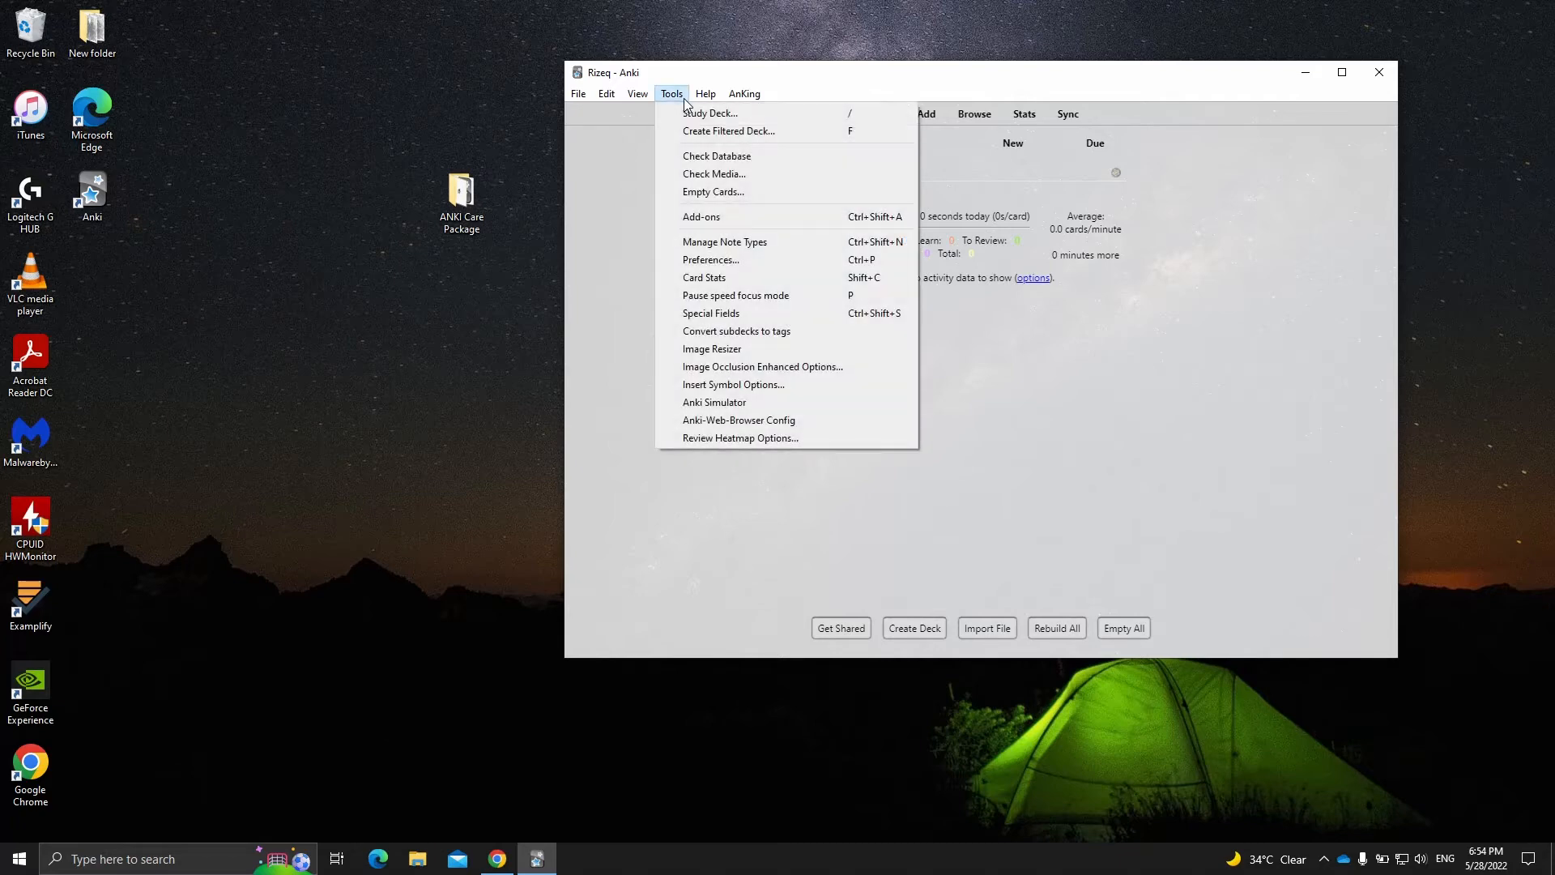
click(765, 217)
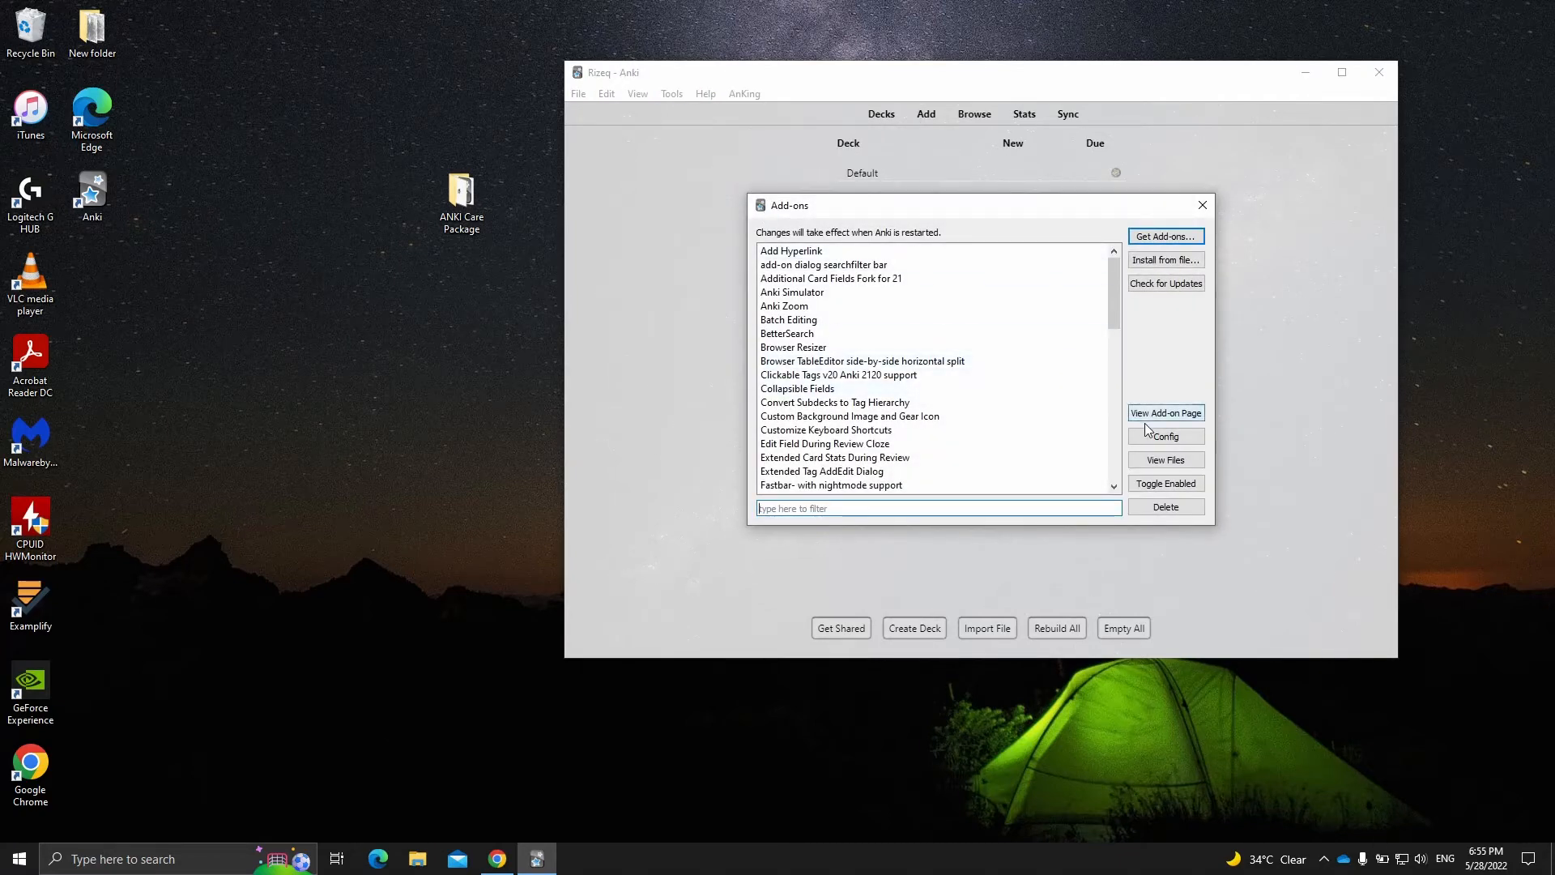
click(1166, 465)
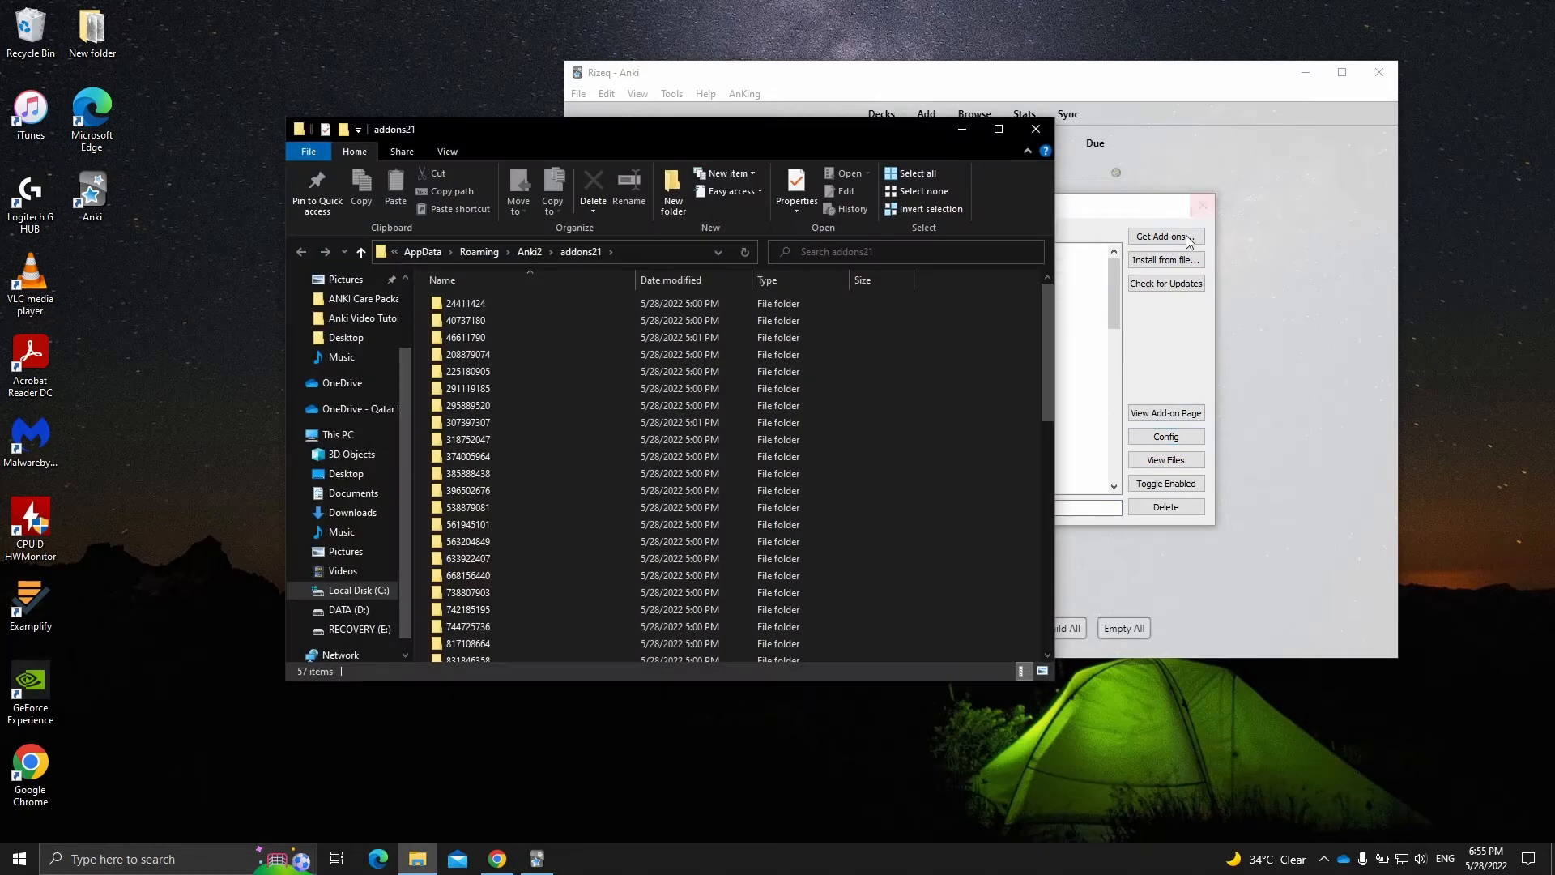
click(1191, 206)
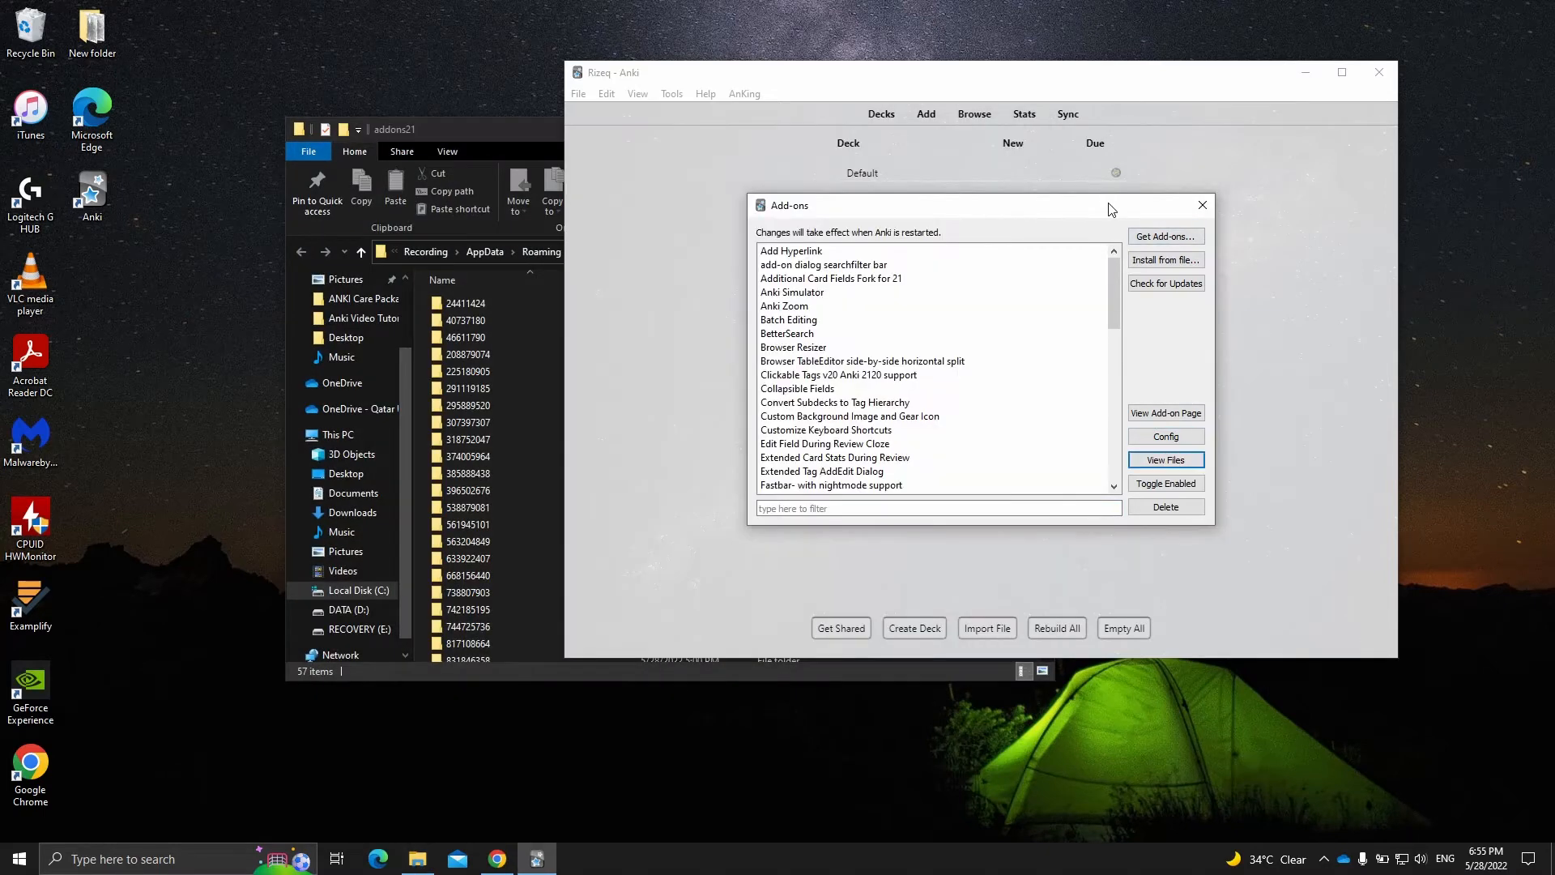
click(1203, 205)
click(1376, 75)
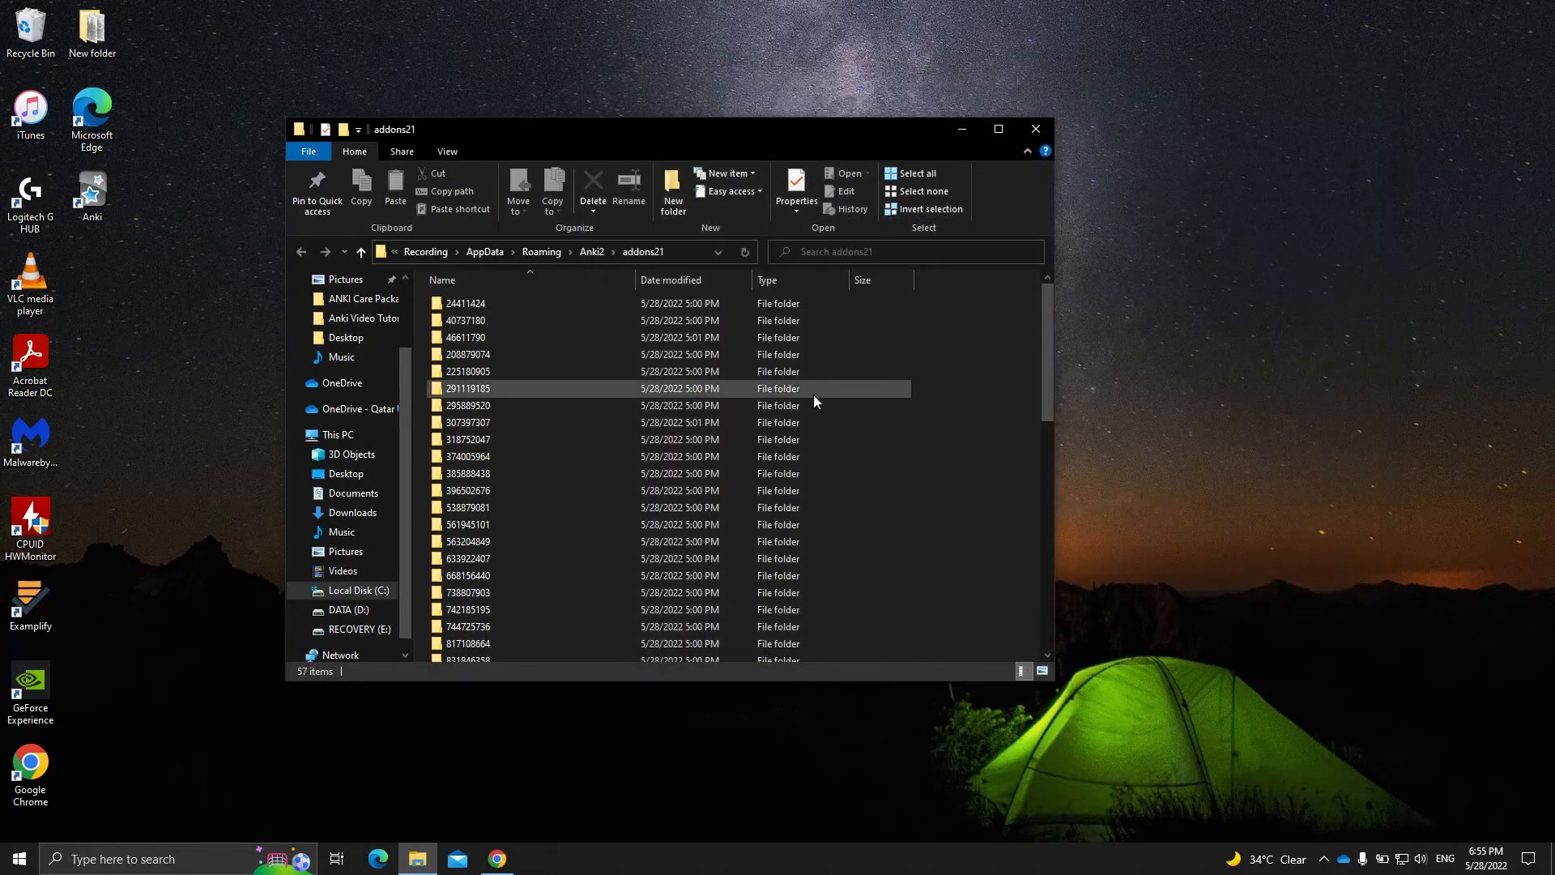
- Delete all folders inside addons21 and close the folder window
drag(546, 159, 777, 81)
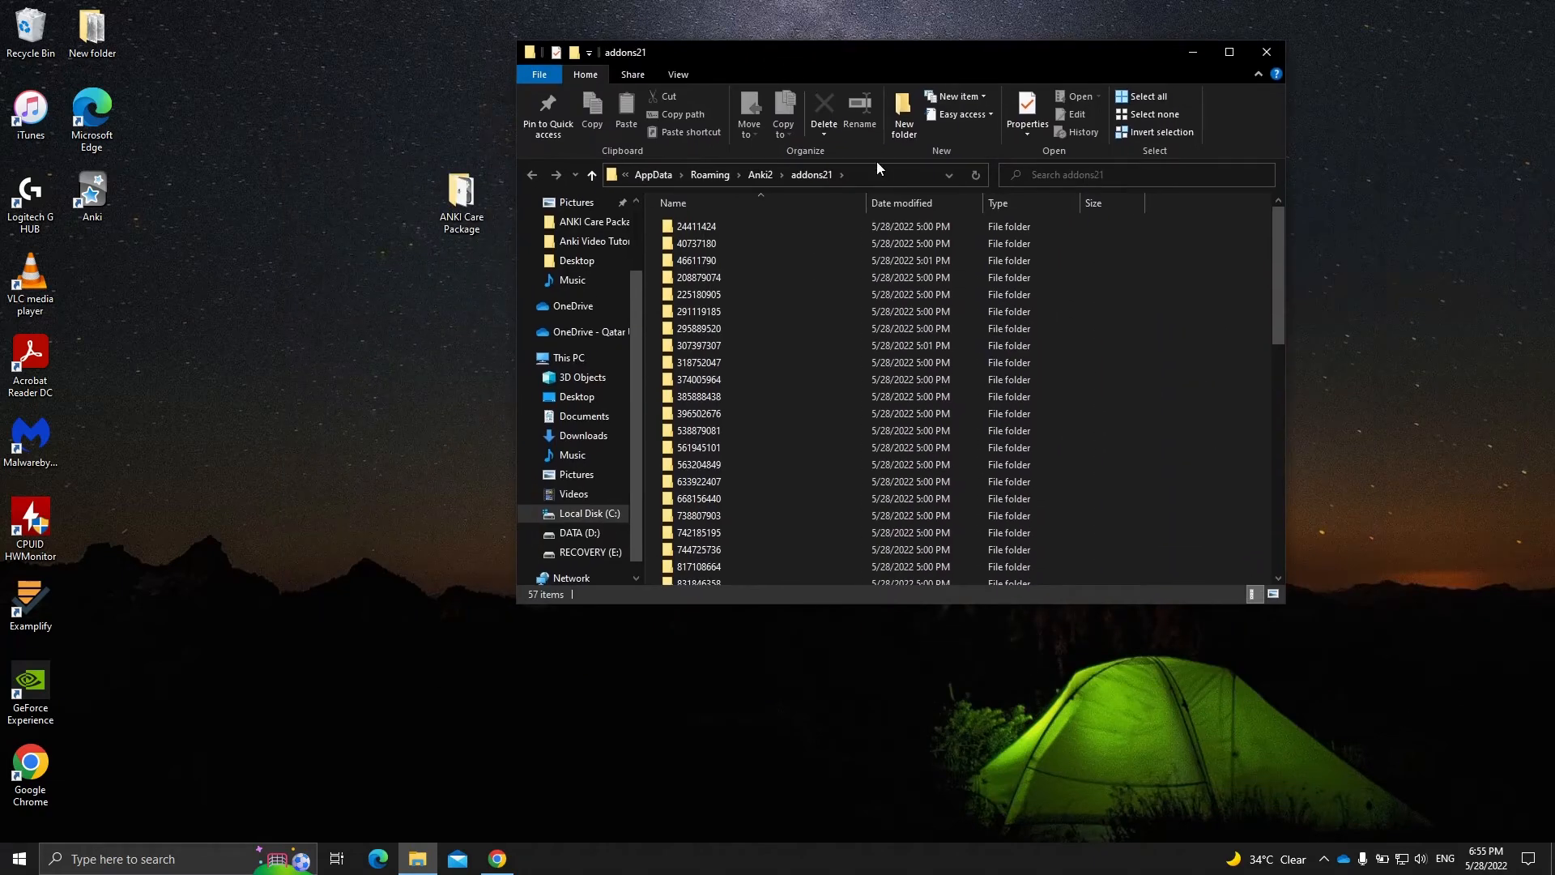
click(943, 401)
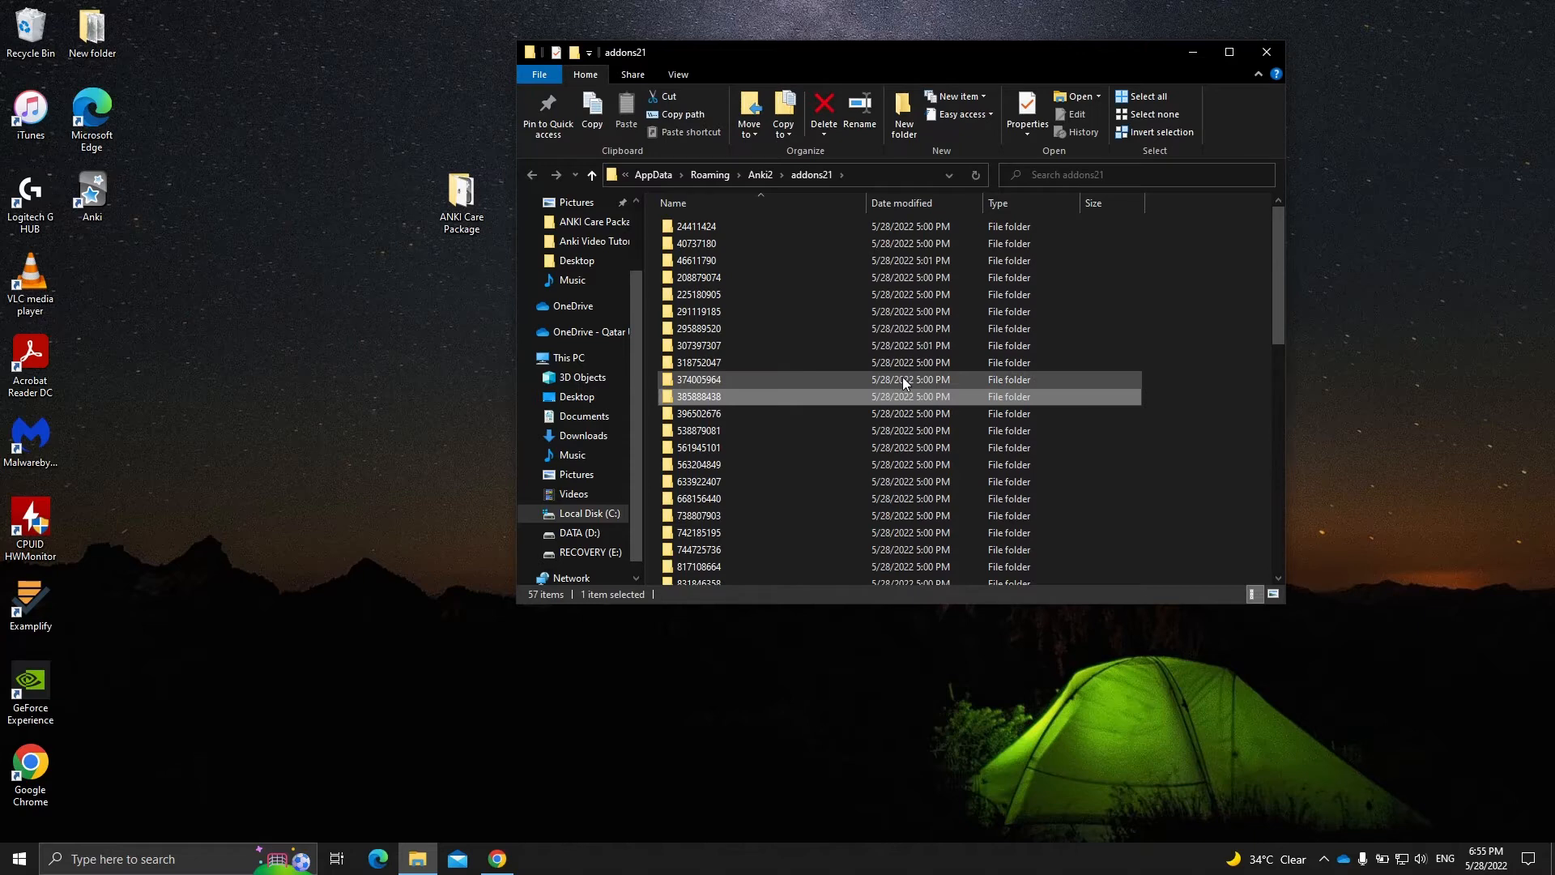
key(ctrl+a)
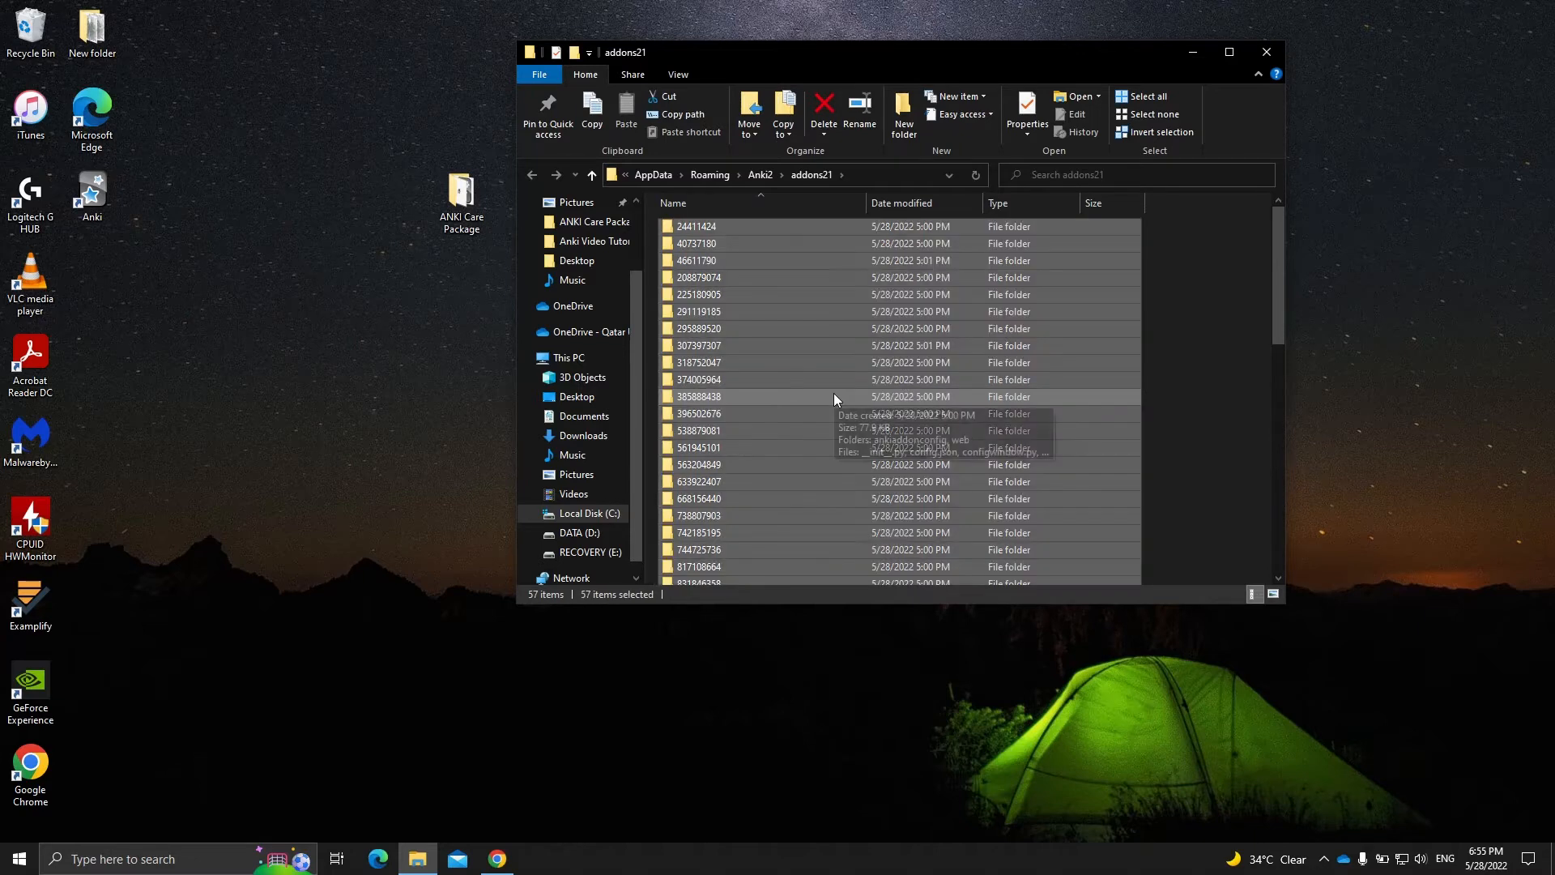
right_click(834, 396)
click(910, 676)
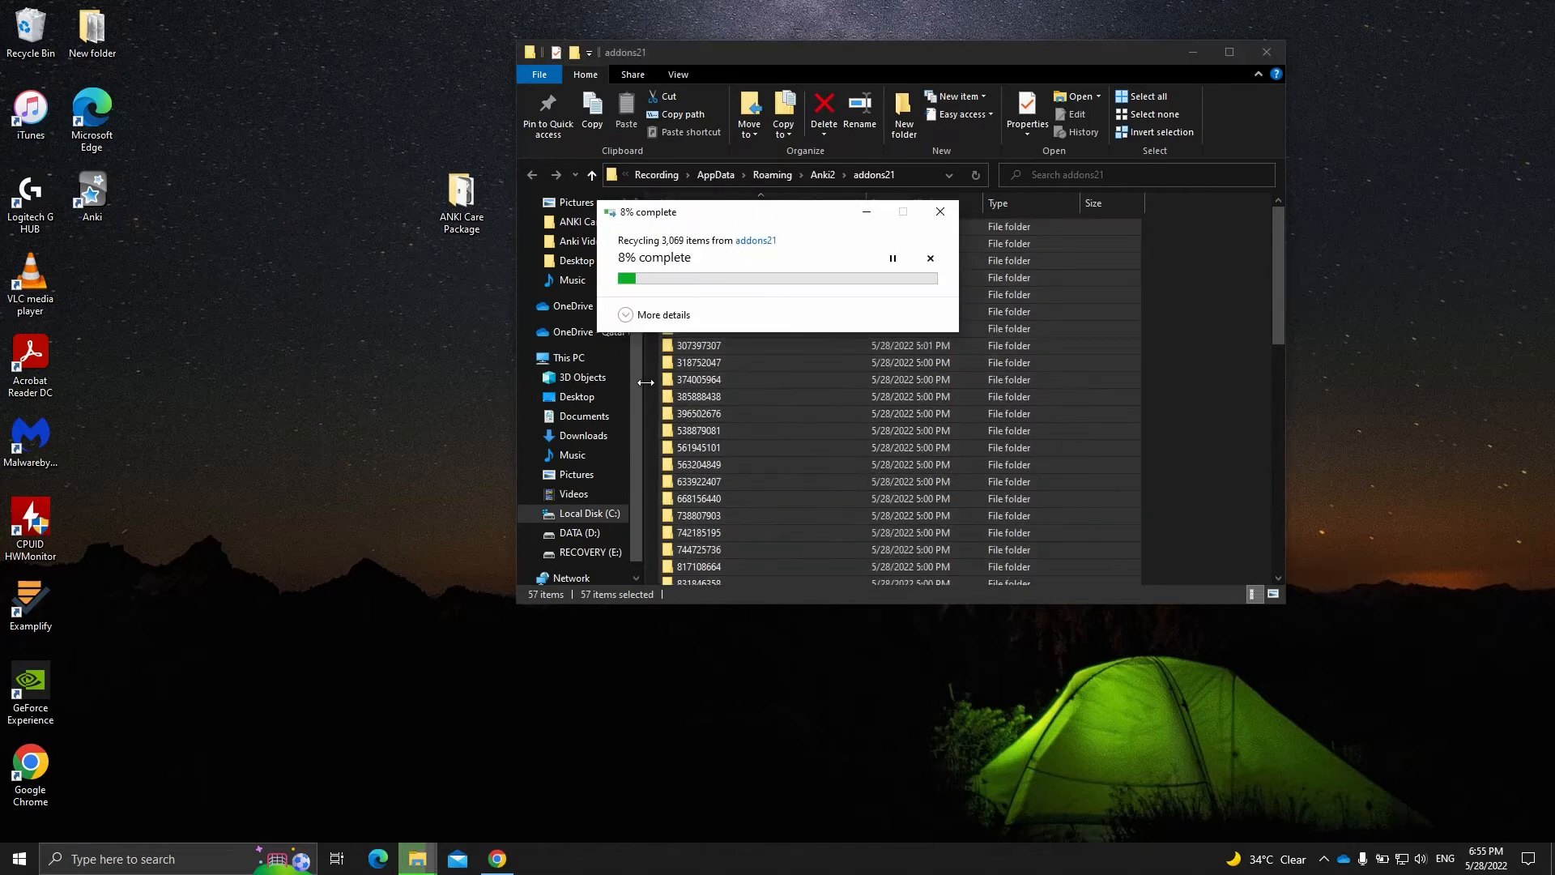
click(1266, 53)
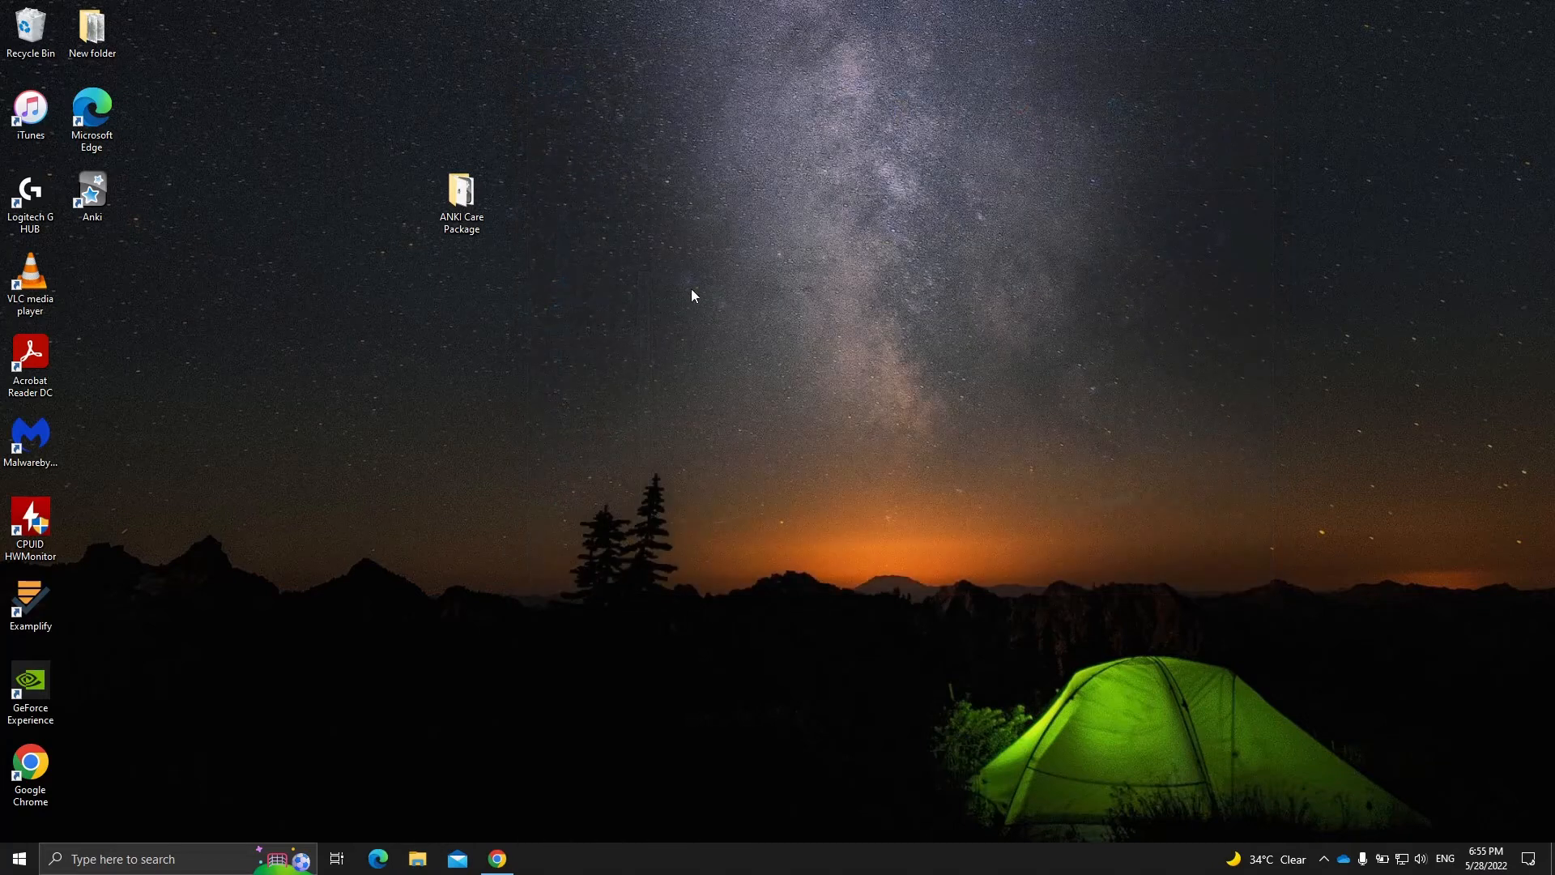
- Open the ANKI Care Package folder from the desktop
double_click(455, 191)
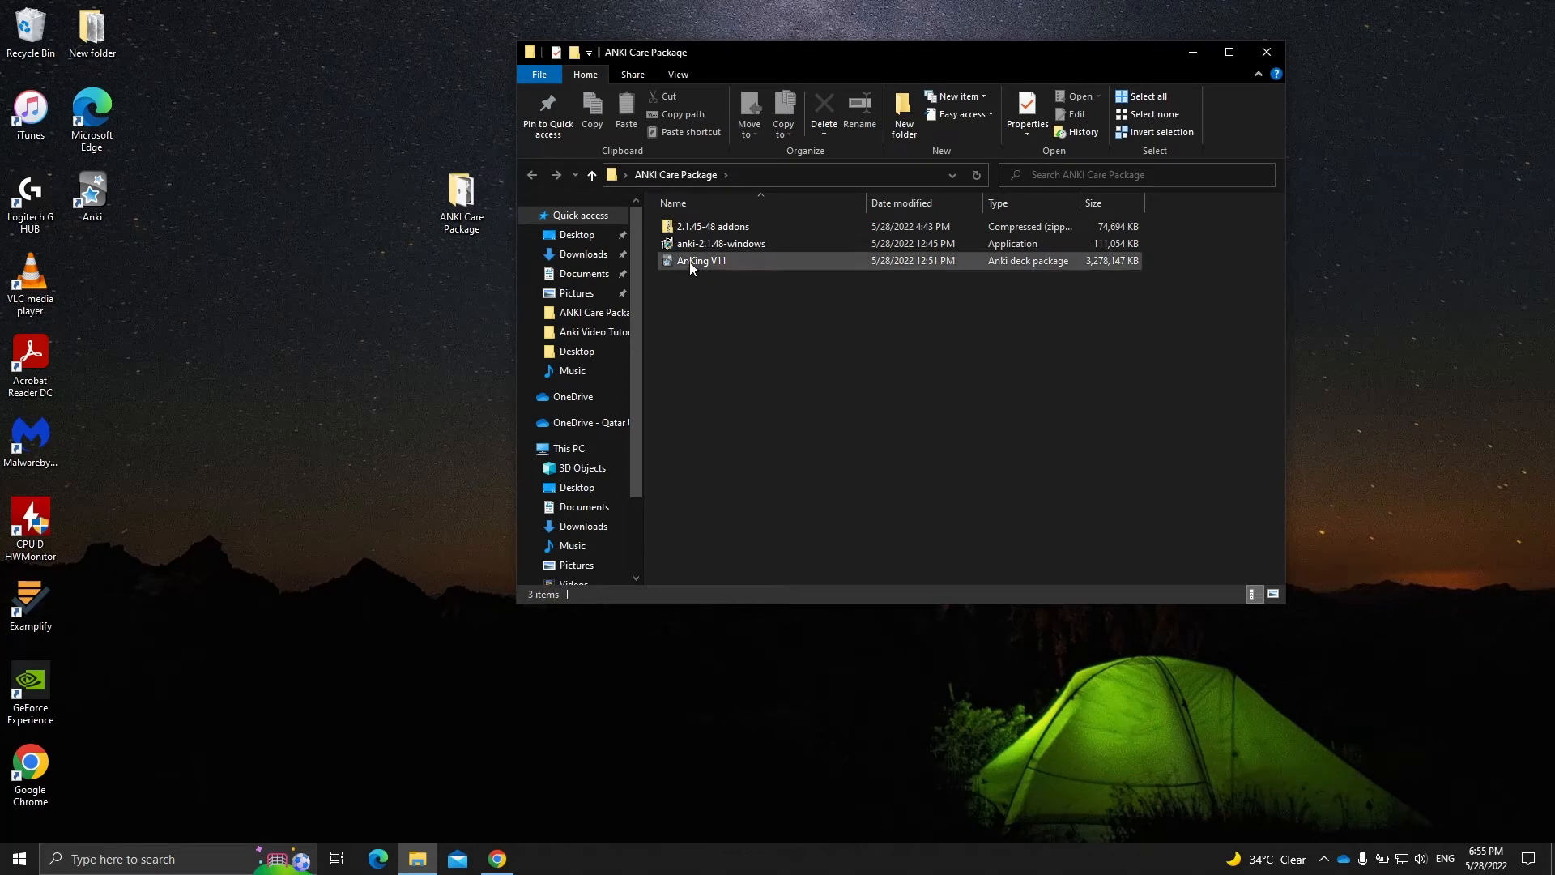
click(716, 248)
click(730, 314)
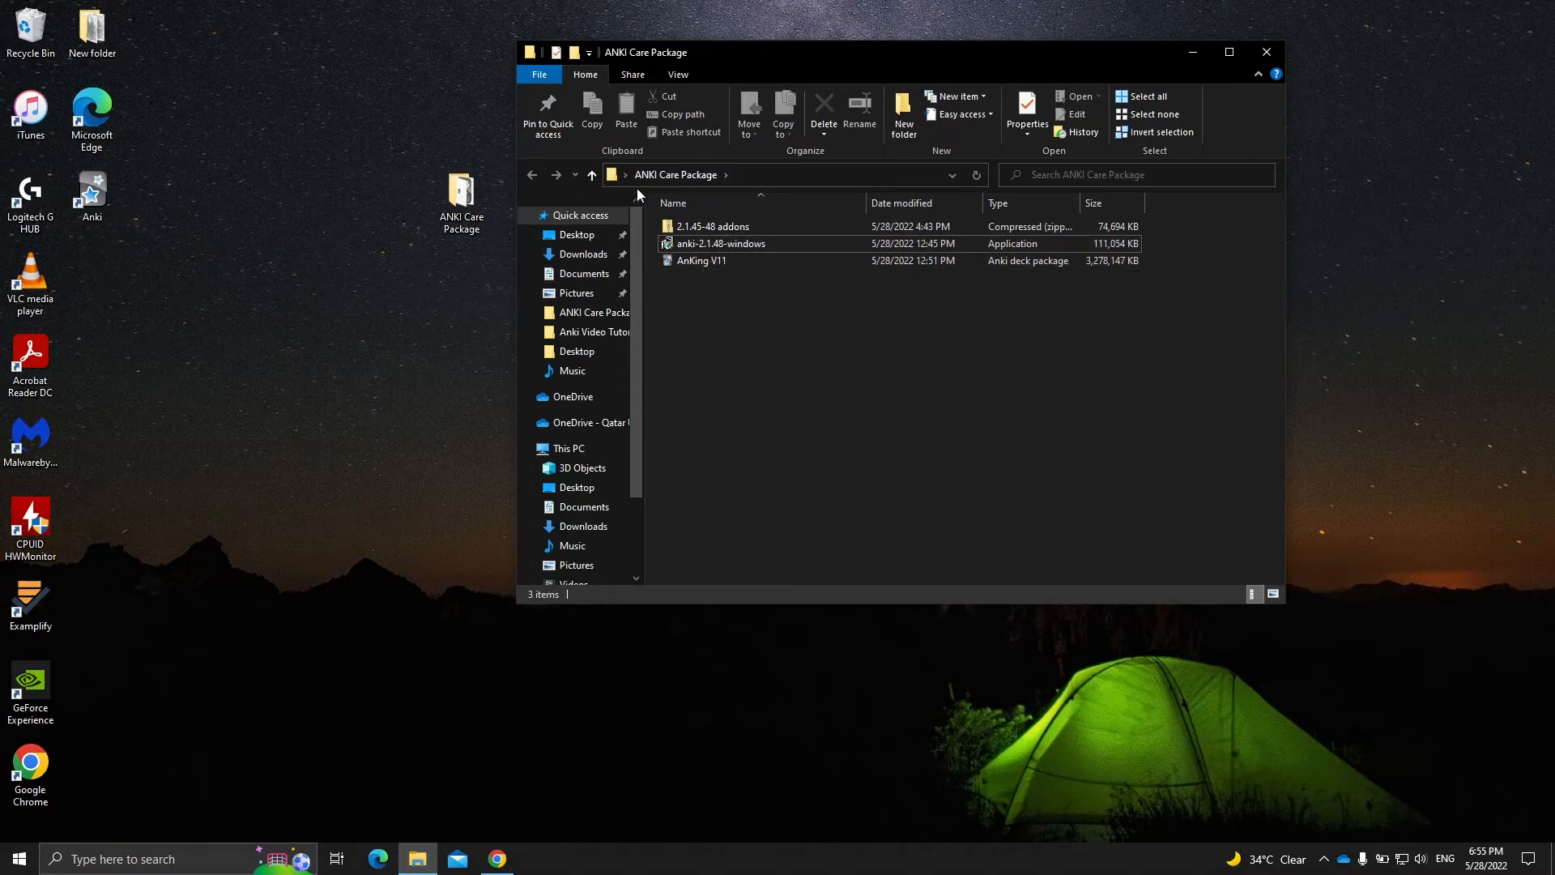
- Run the anki-2.1.48-windows installer with destination C:\Program Files\Anki\ and close the setup once it completes
click(692, 244)
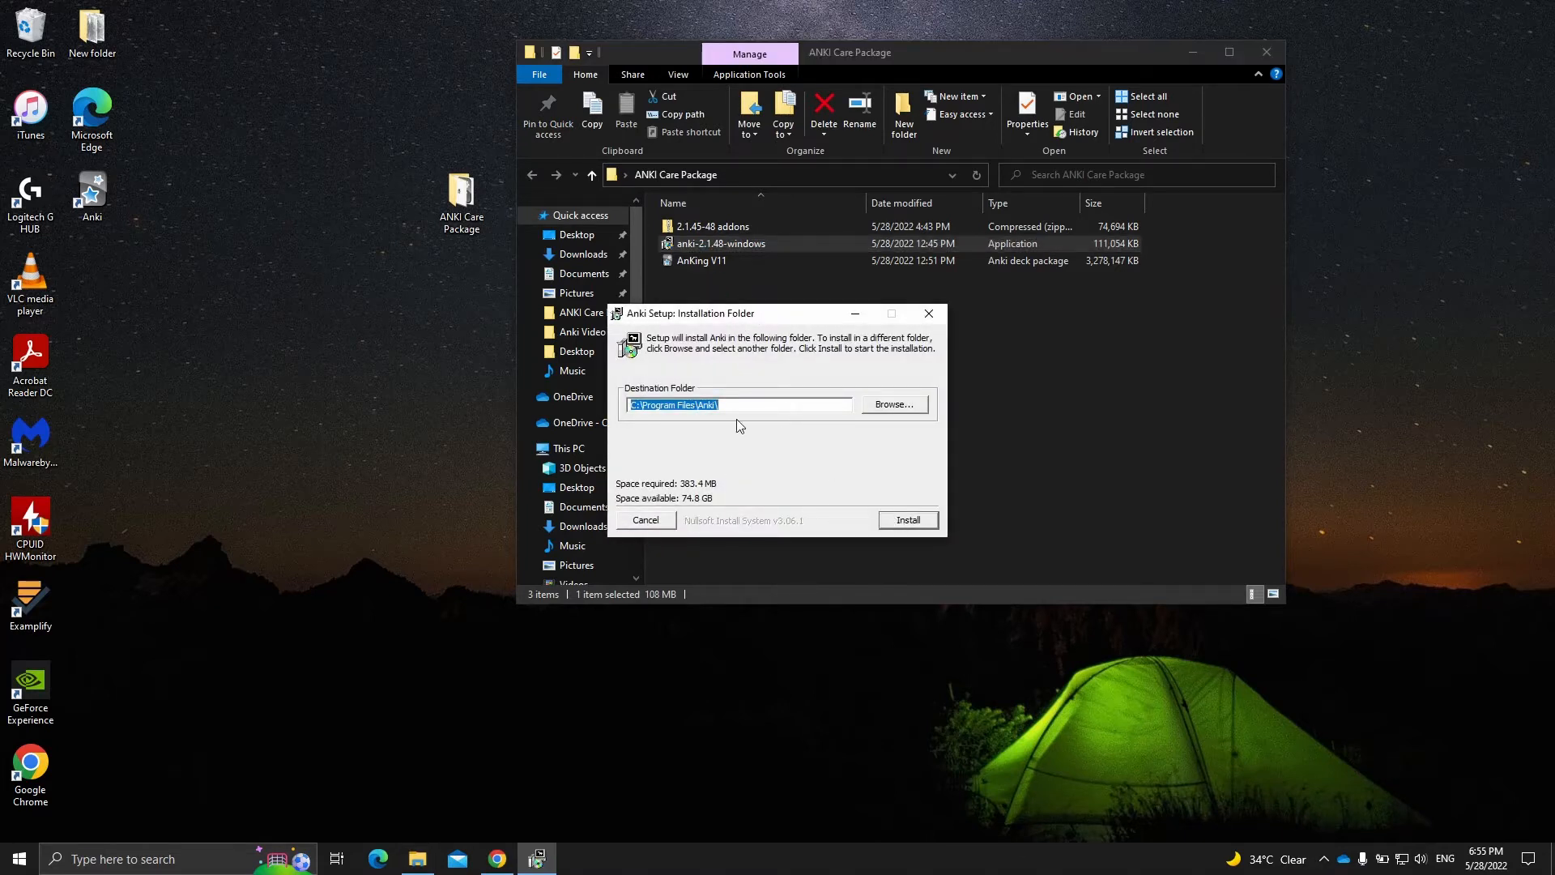
click(898, 522)
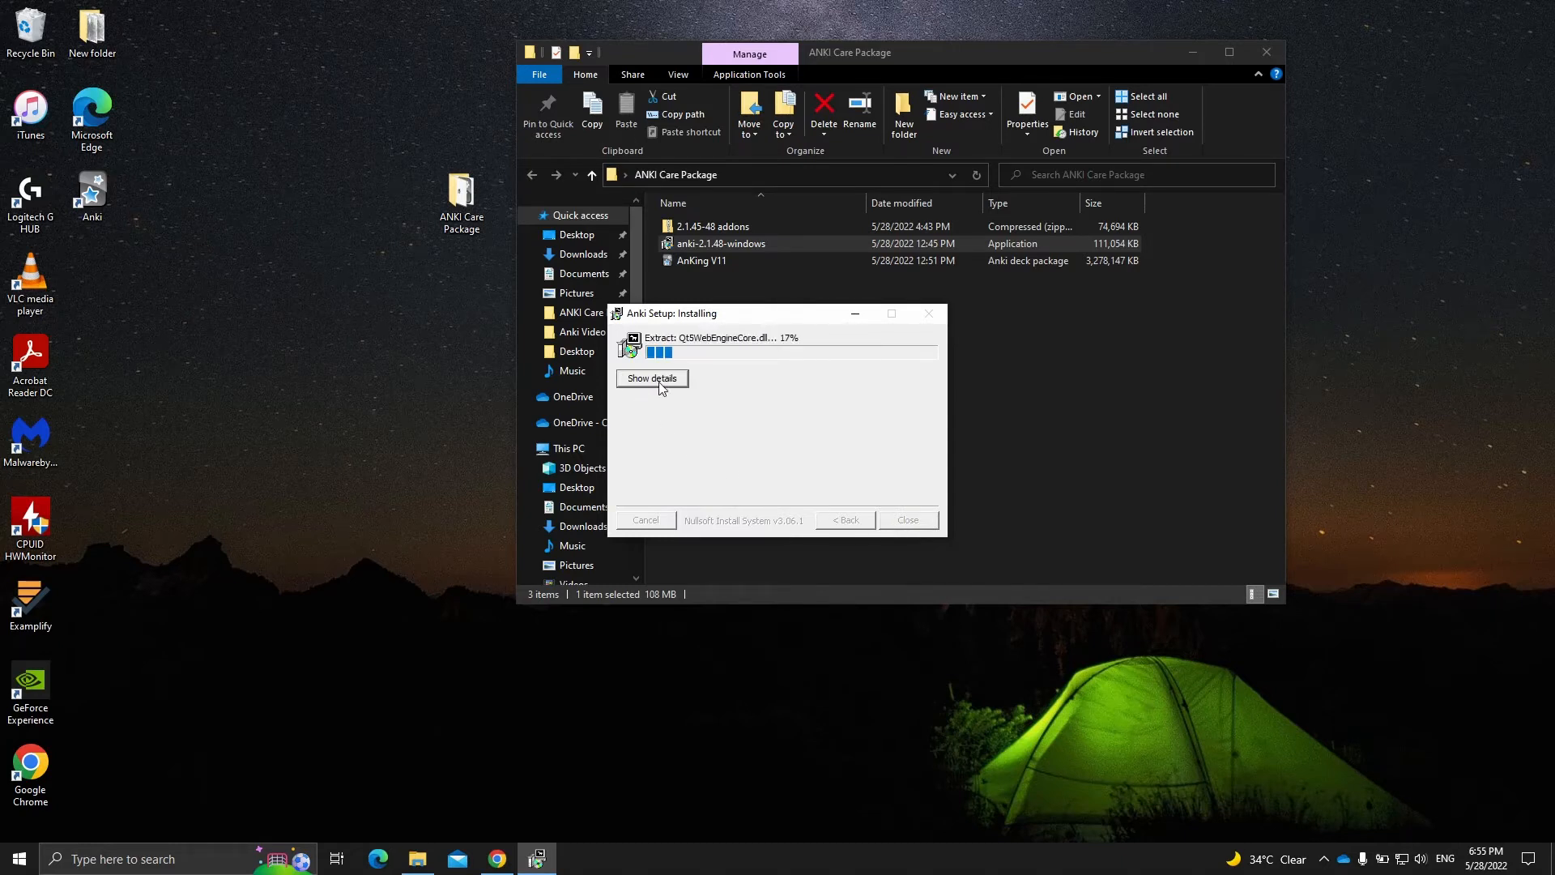
drag(721, 318, 783, 254)
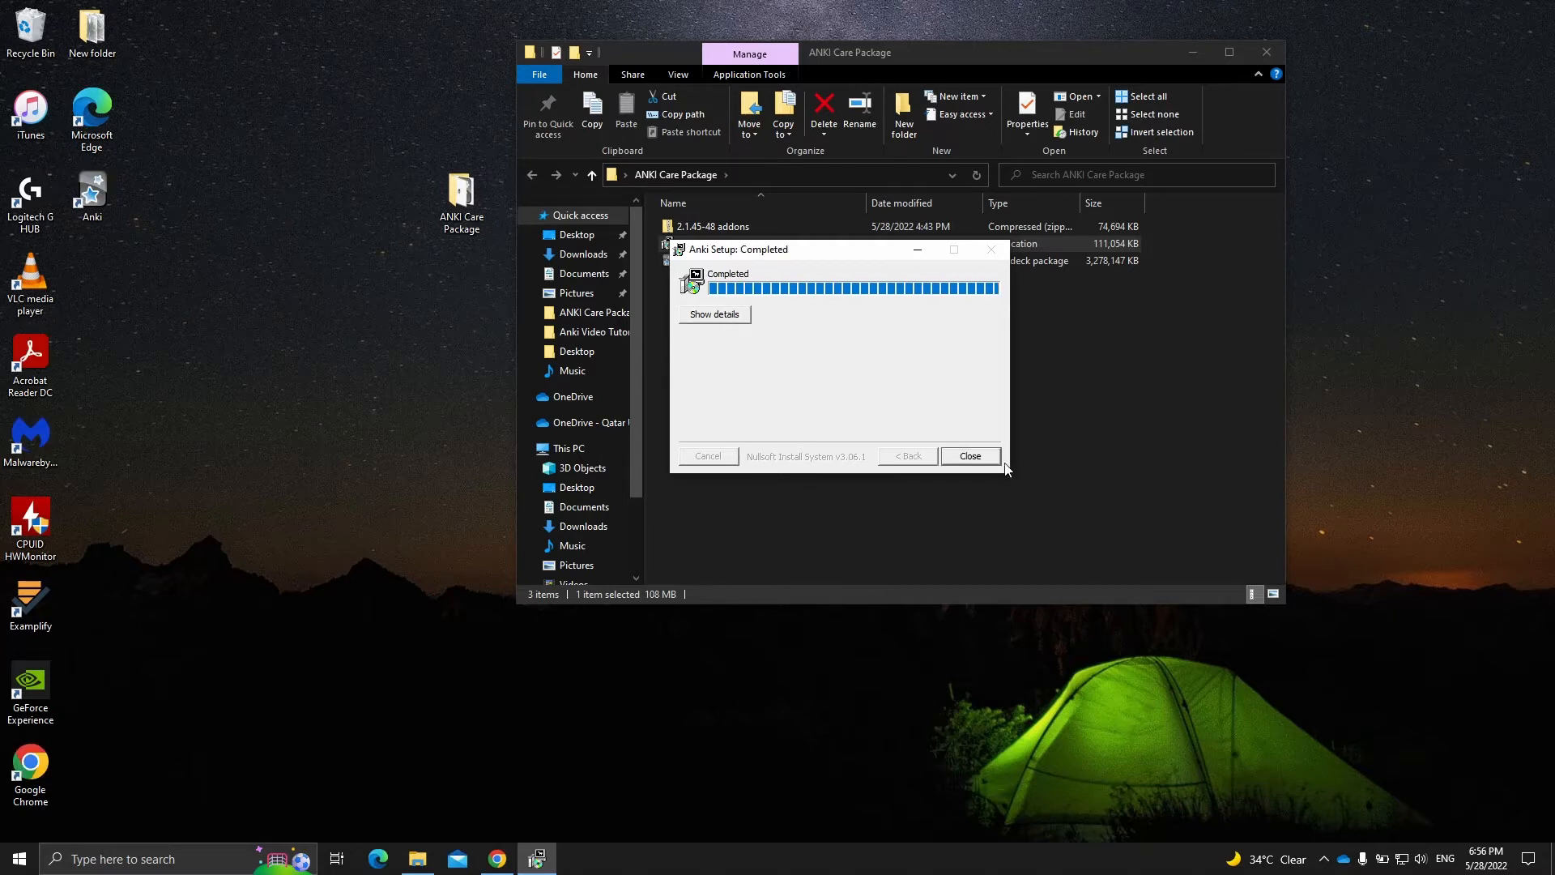
click(988, 455)
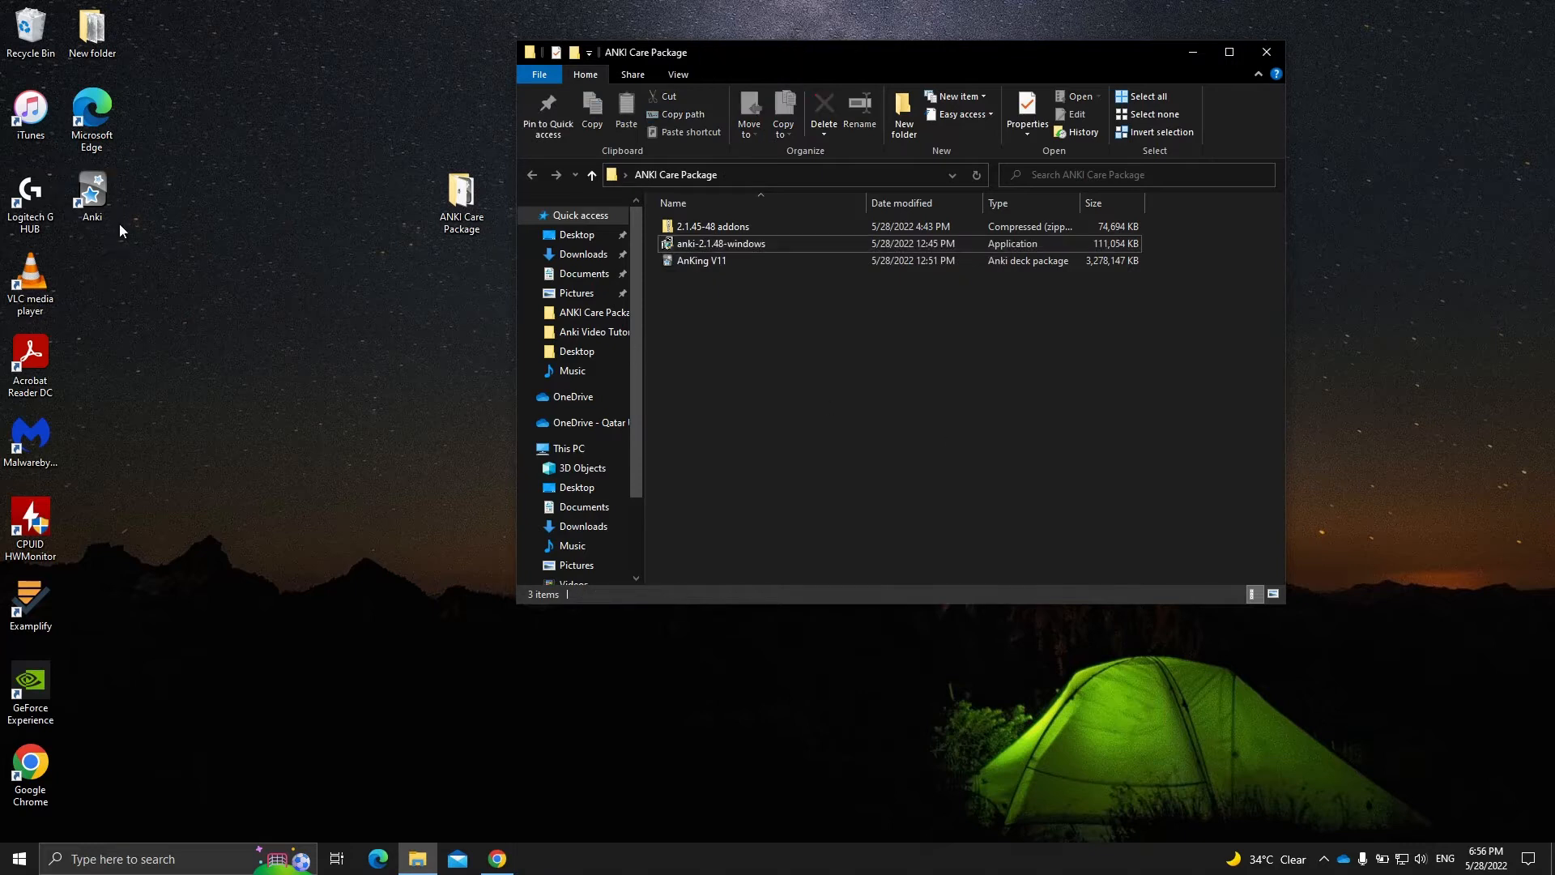
- Launch Anki from the desktop to check the installation, then close it
double_click(102, 220)
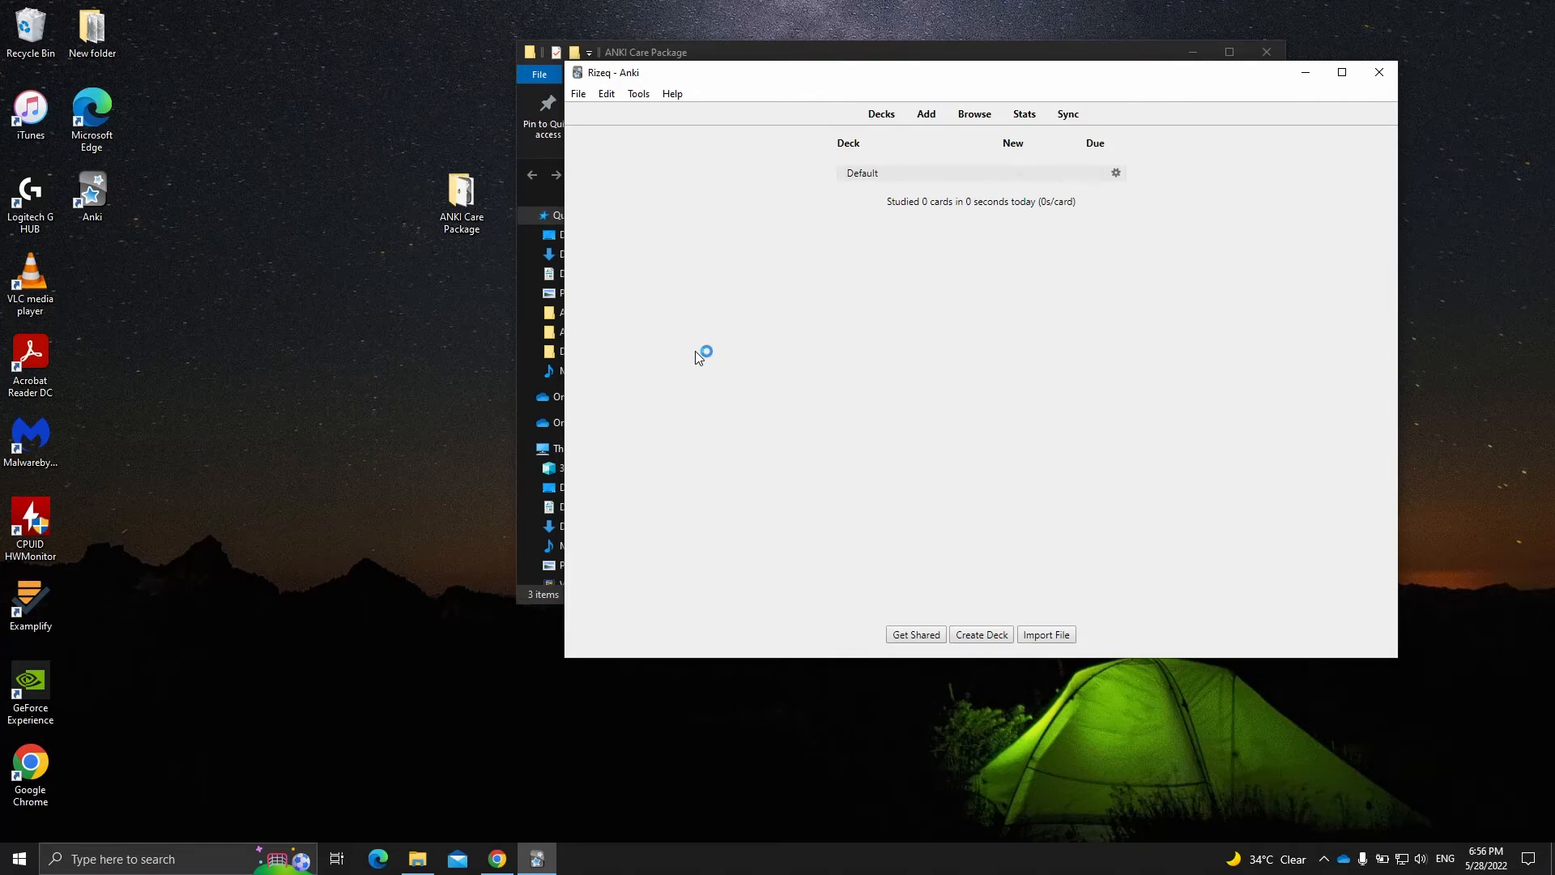
drag(694, 74, 726, 125)
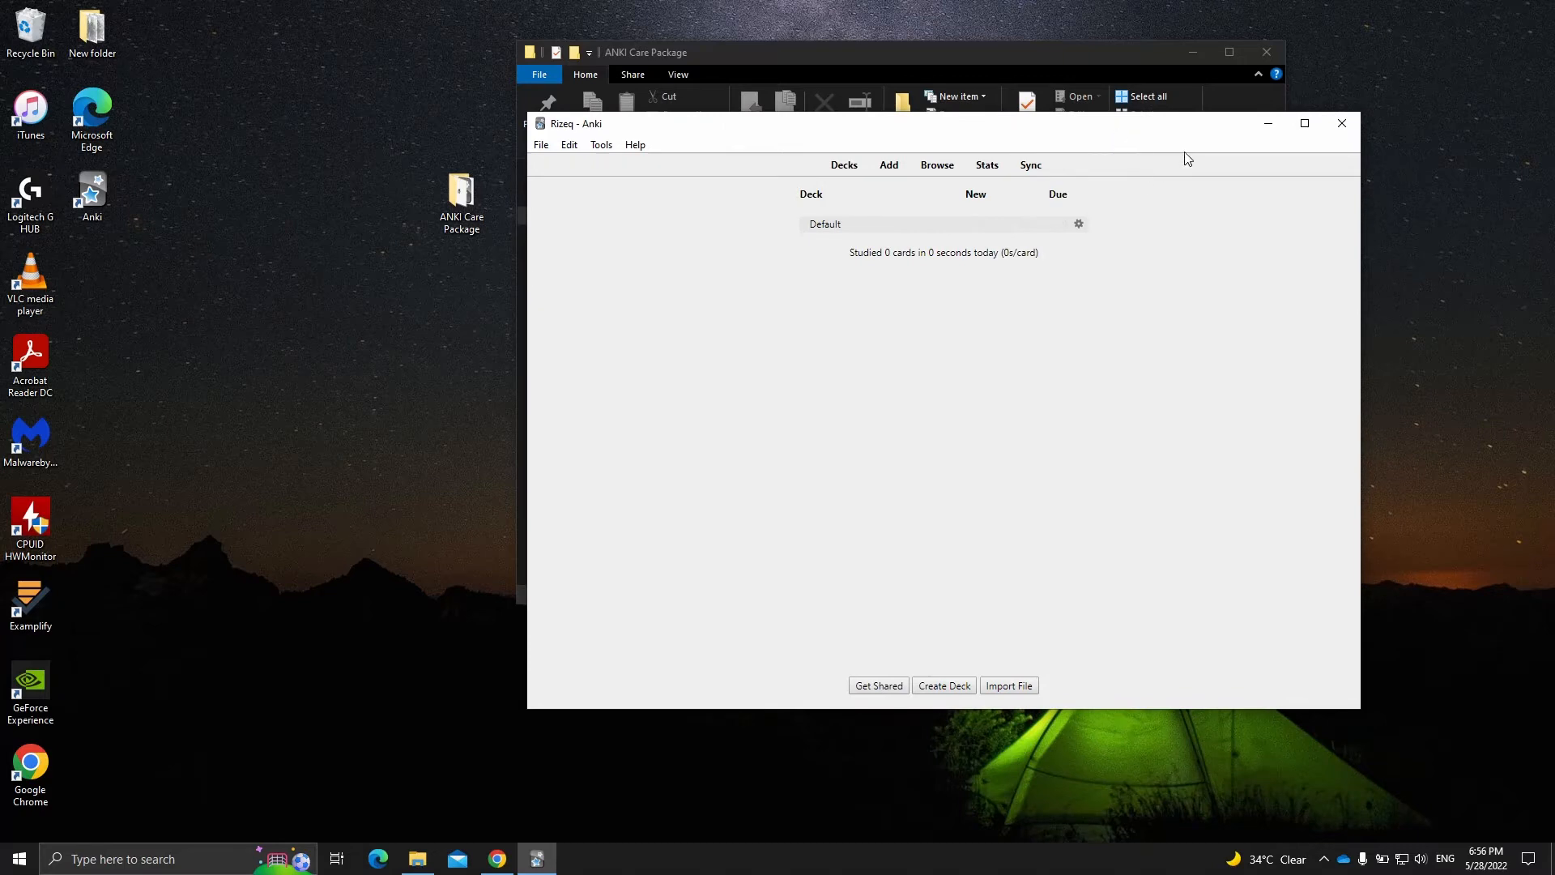
click(1330, 128)
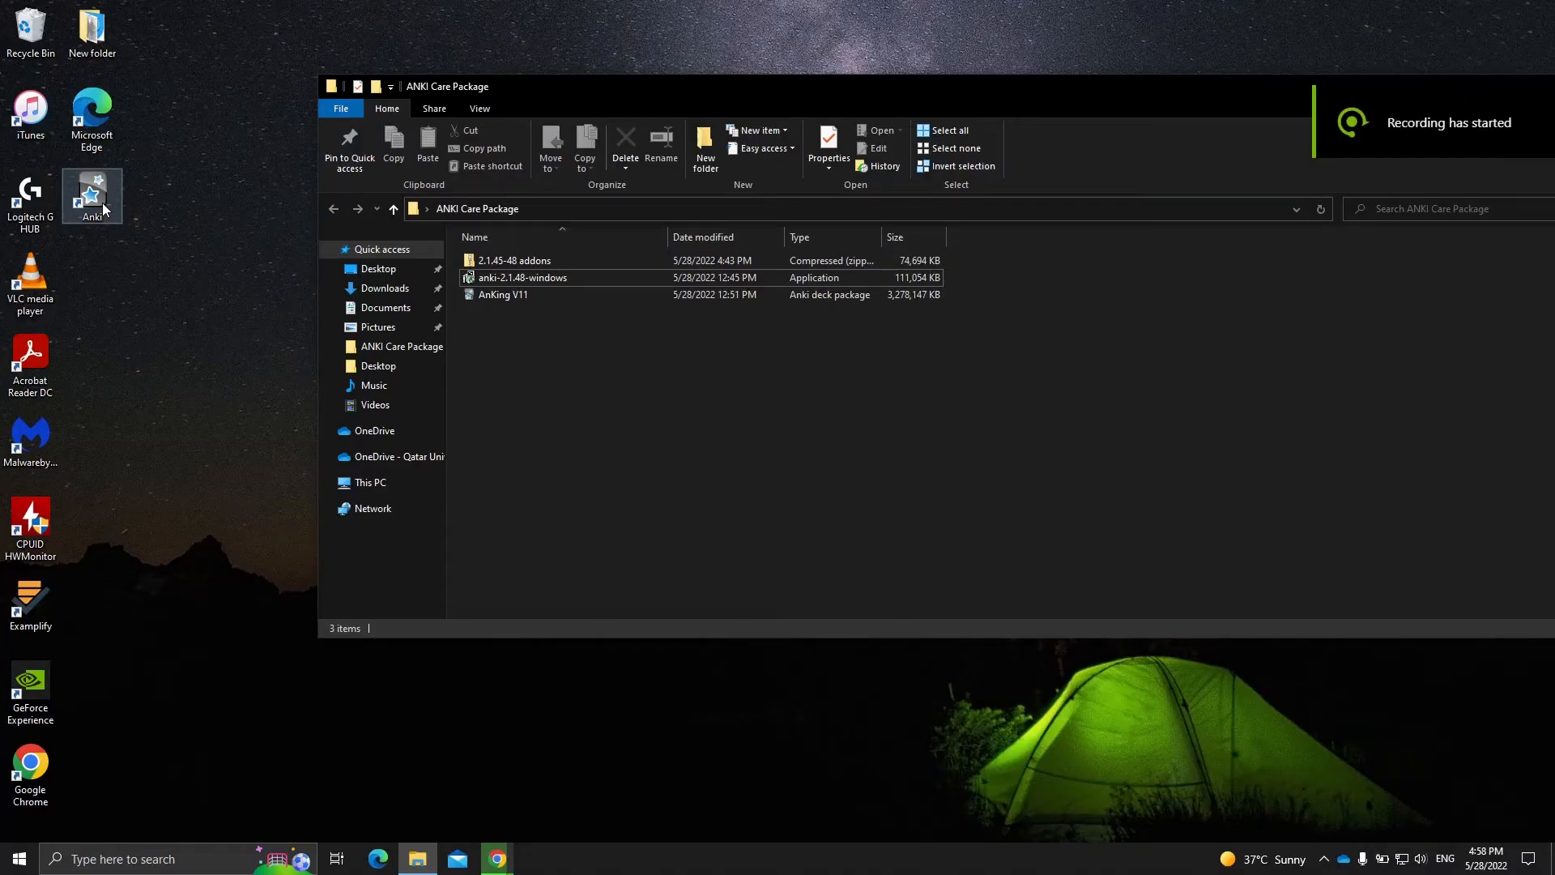
- Launch Anki from the desktop and enlarge its window beside the ANKI Care Package file list
click(162, 264)
click(96, 195)
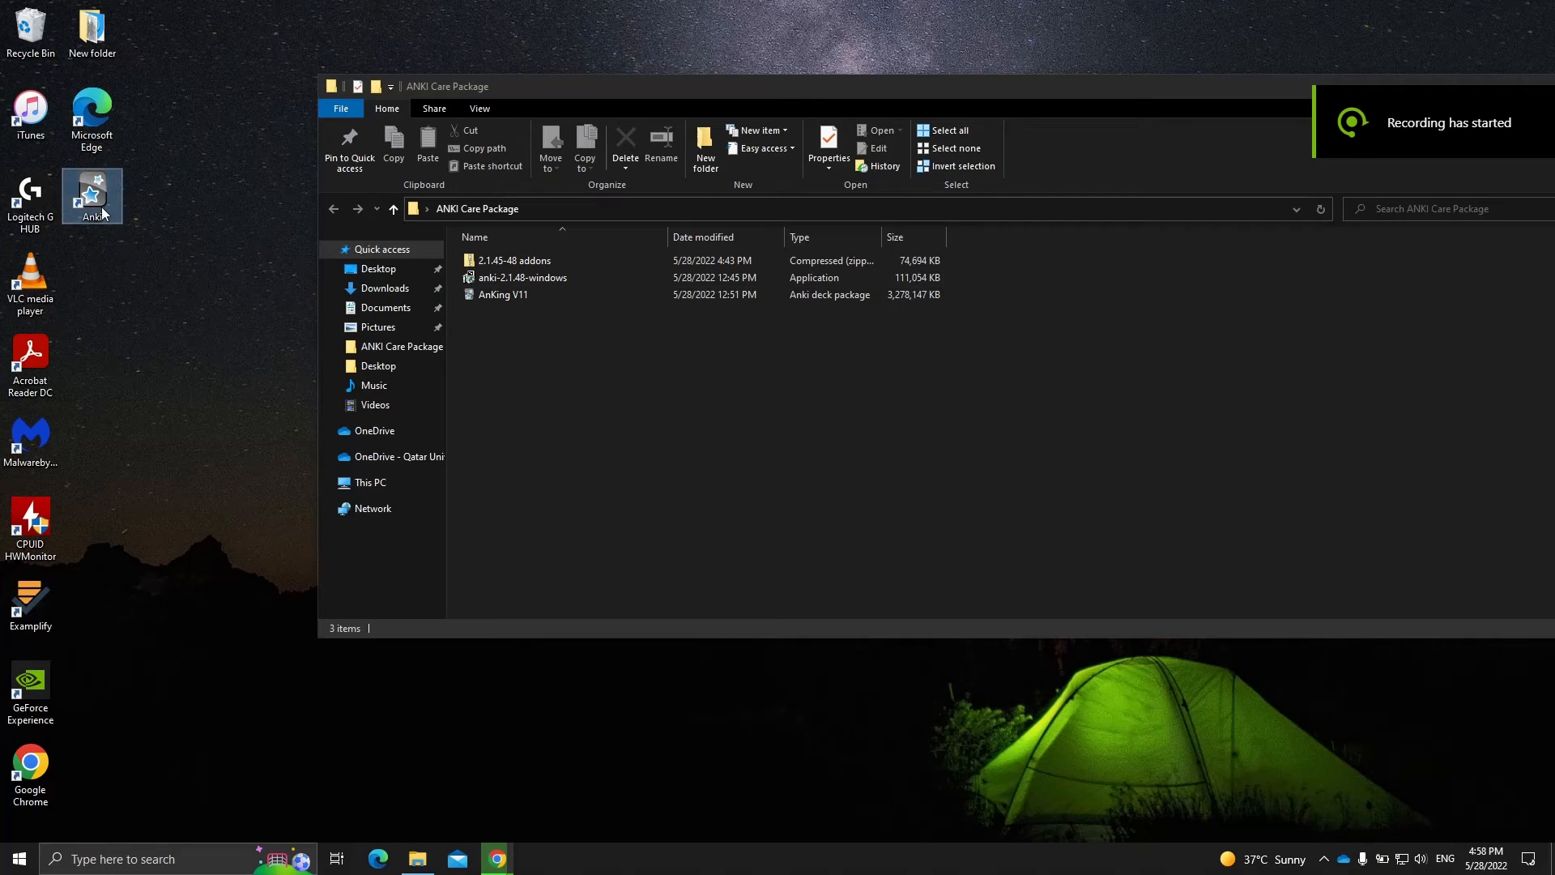
double_click(104, 207)
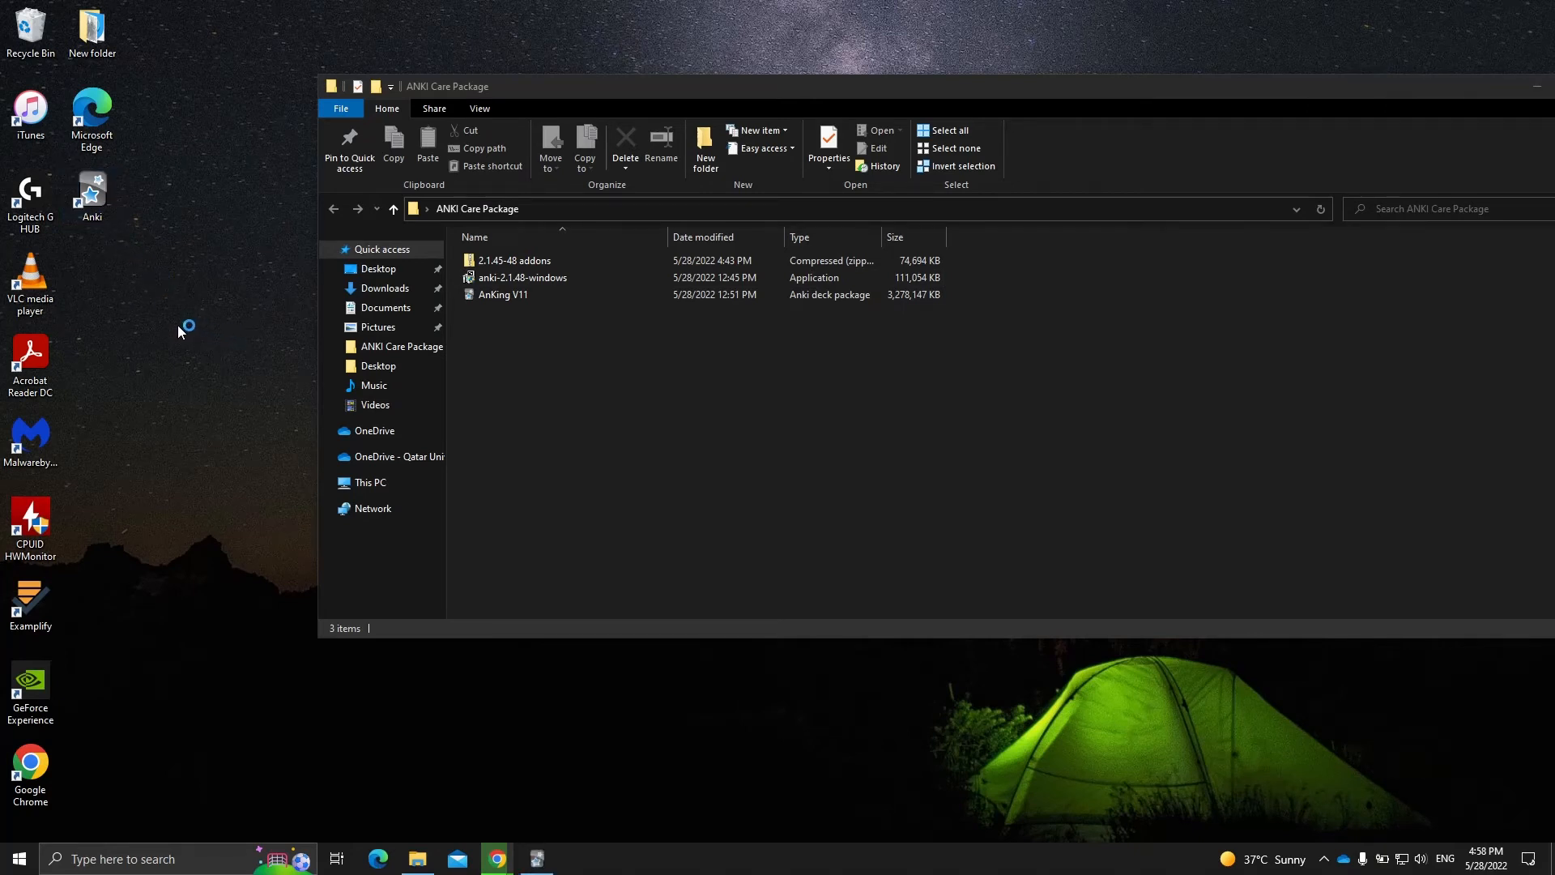
drag(794, 131, 887, 84)
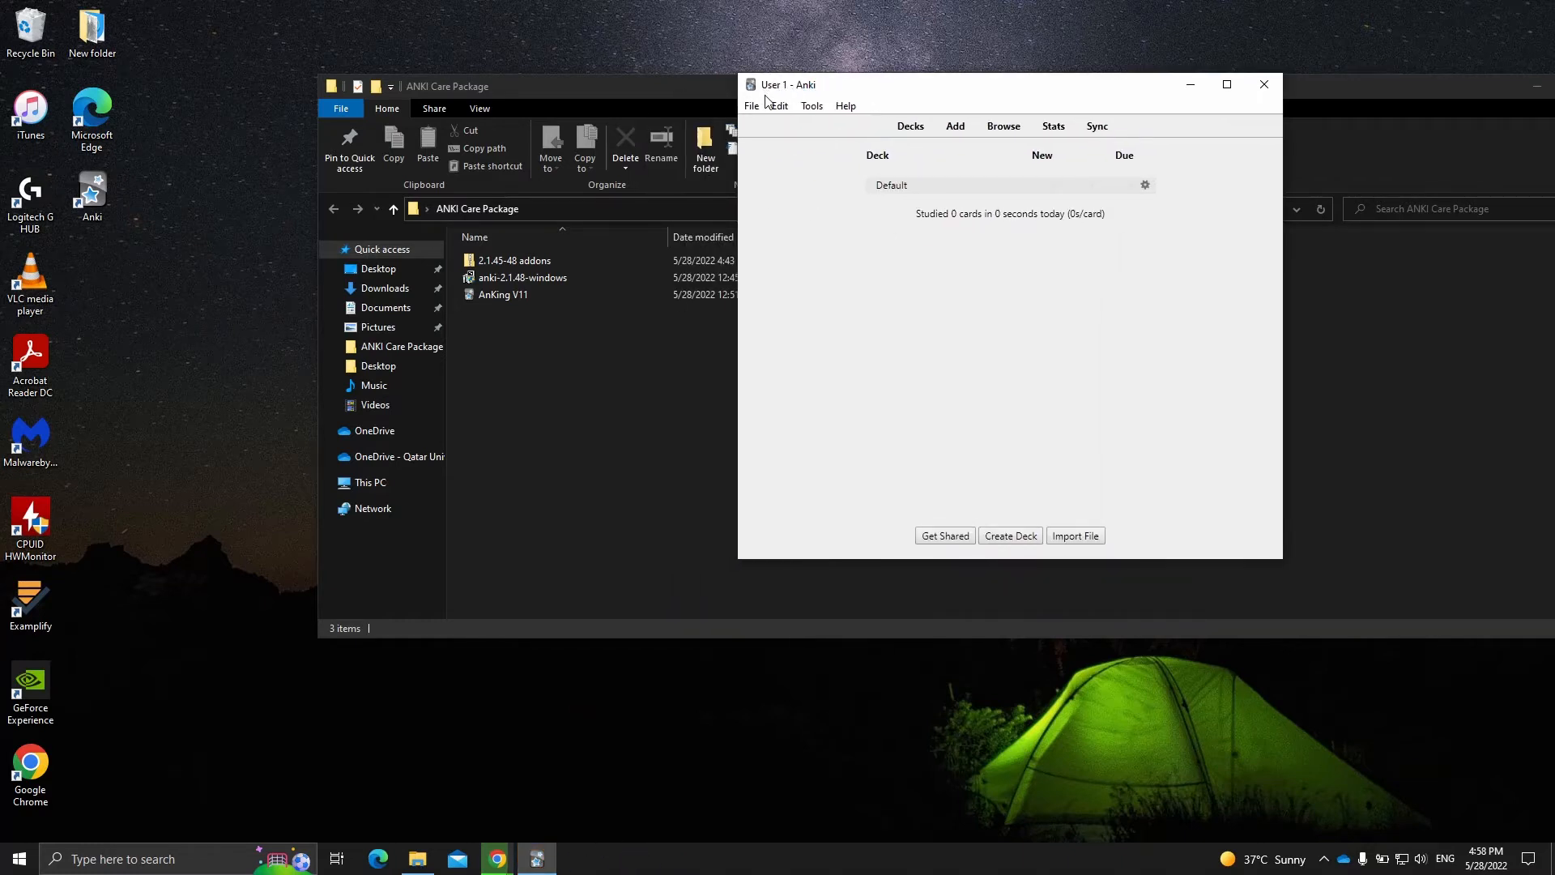
drag(735, 561, 667, 641)
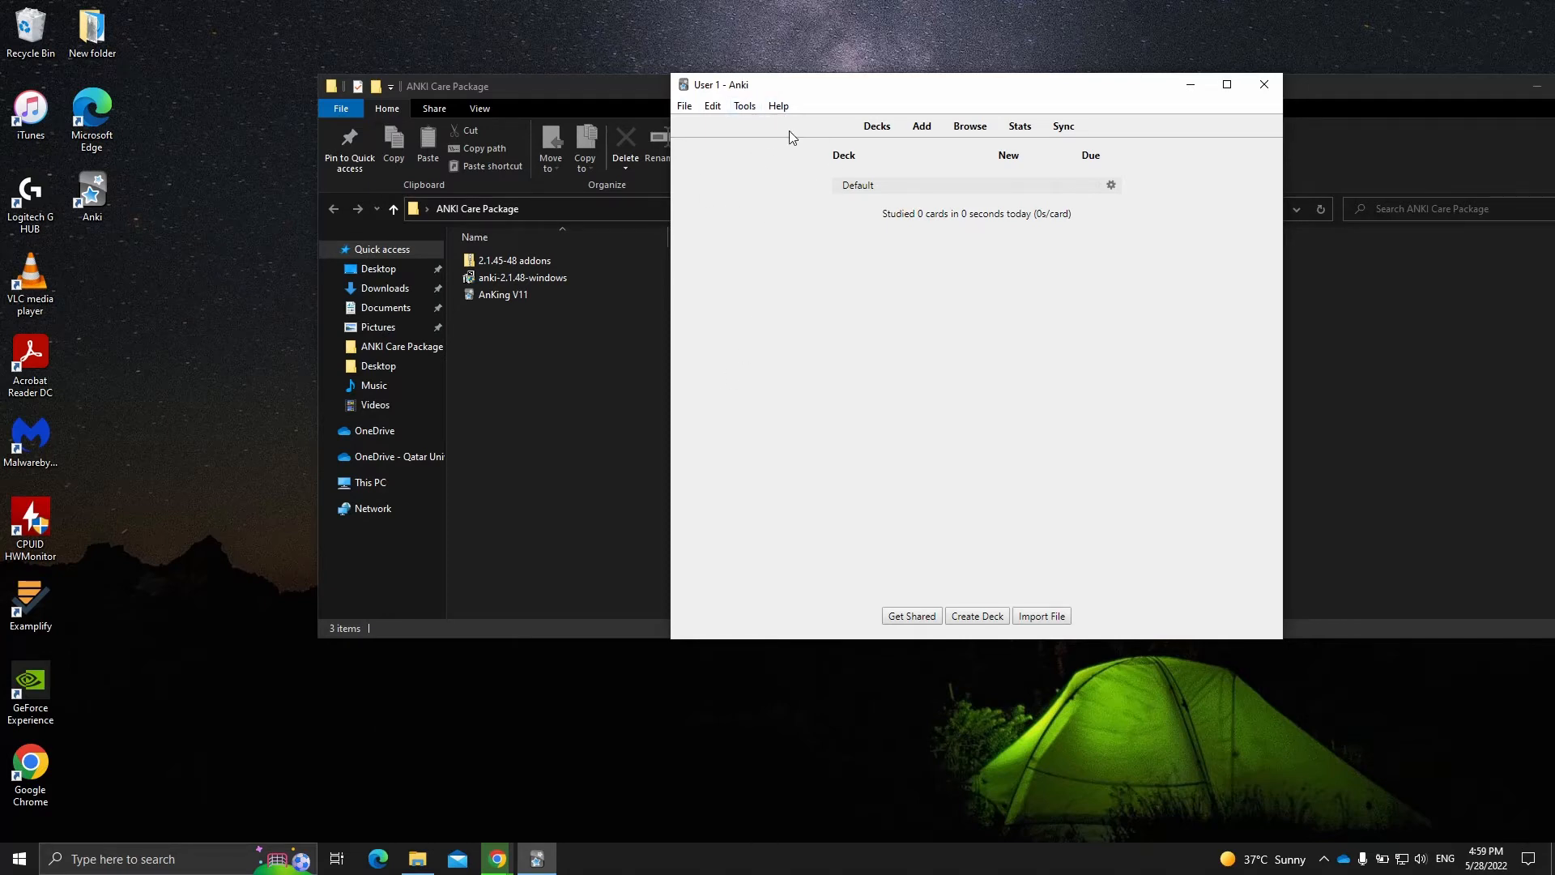
- Open the add-on files folder from Anki's Add-ons manager and move its window clear of the ANKI Care Package folder
click(747, 110)
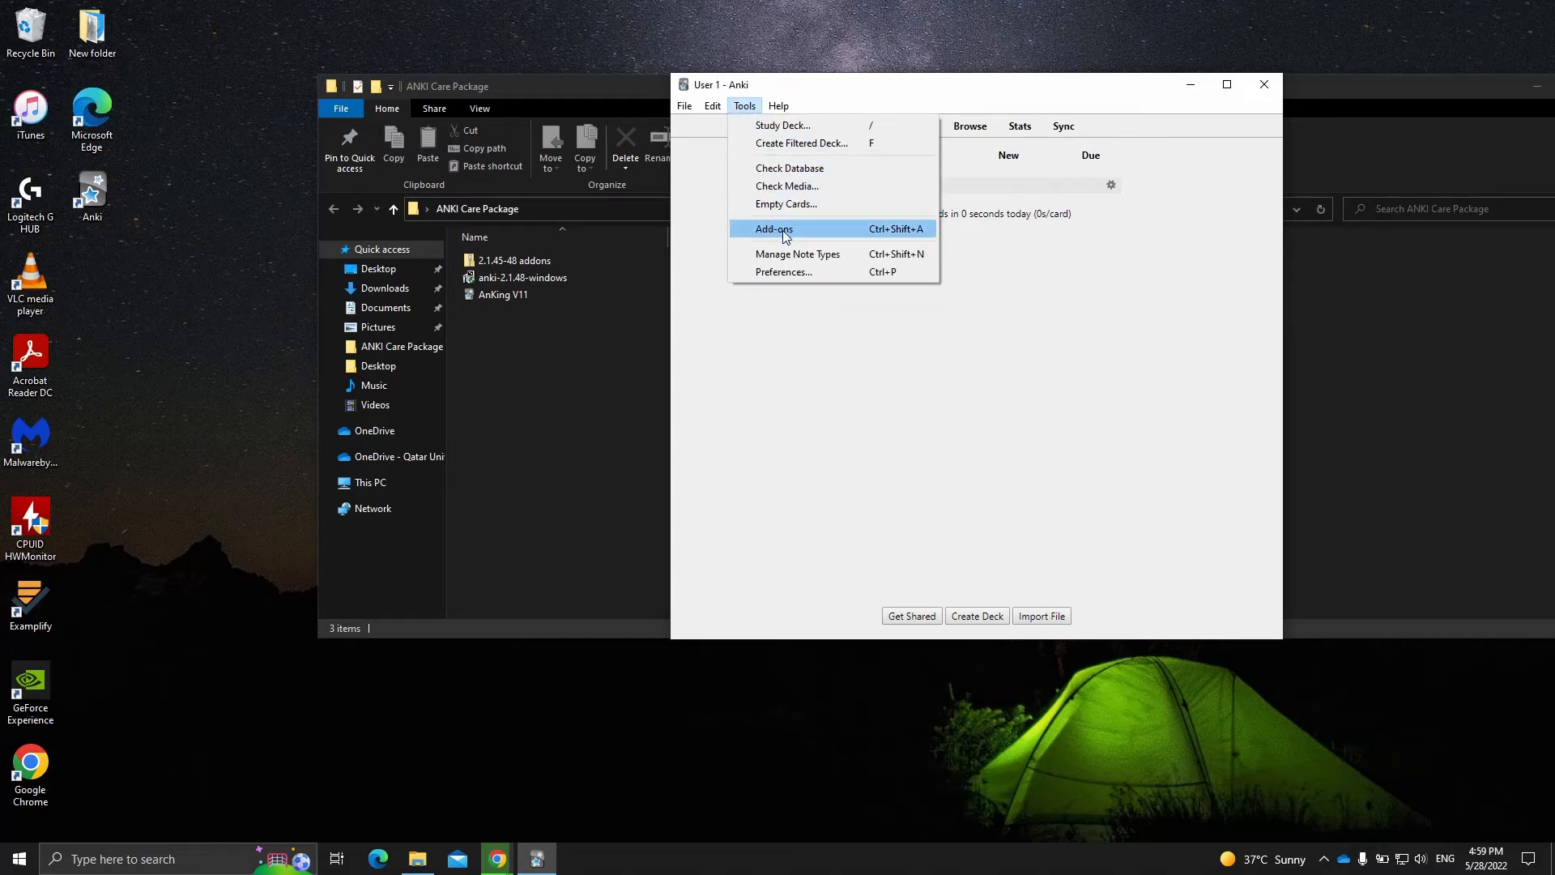
click(762, 234)
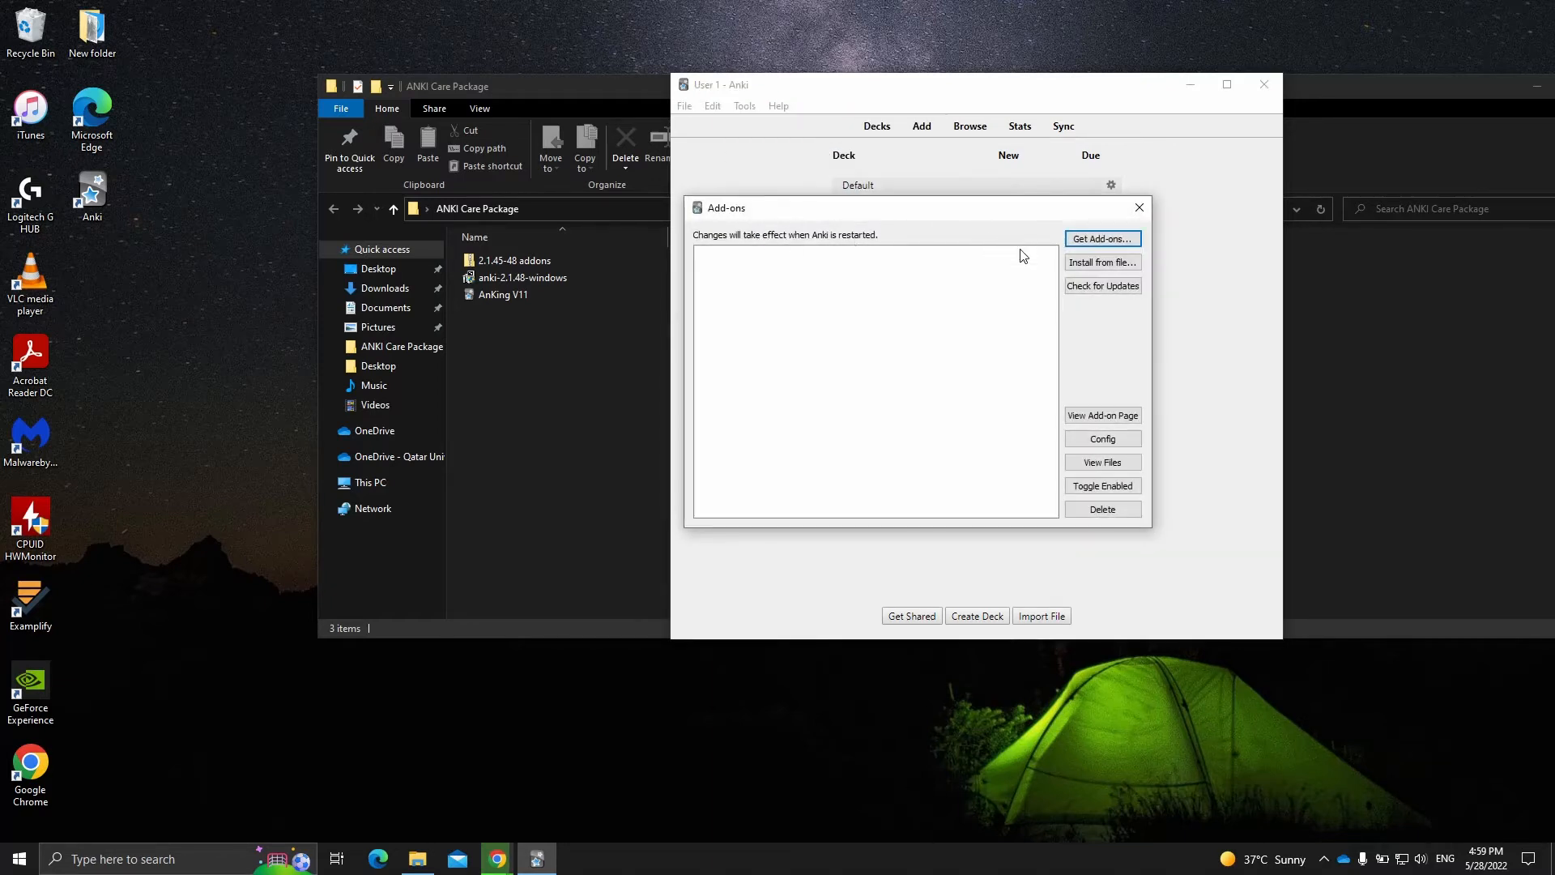
click(1098, 468)
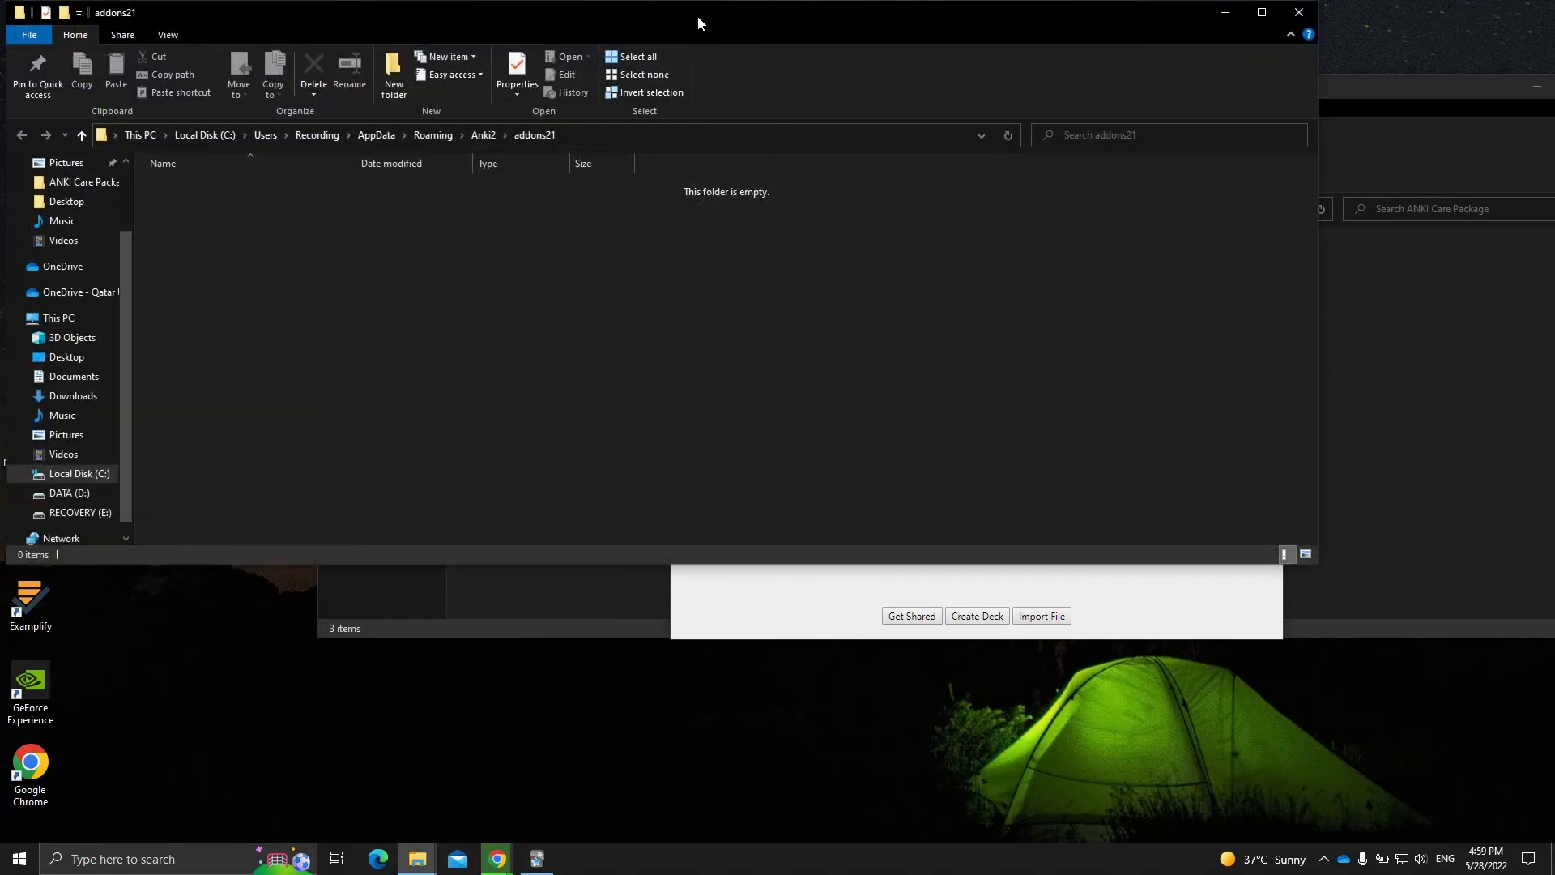
drag(698, 21, 943, 60)
drag(258, 603, 747, 593)
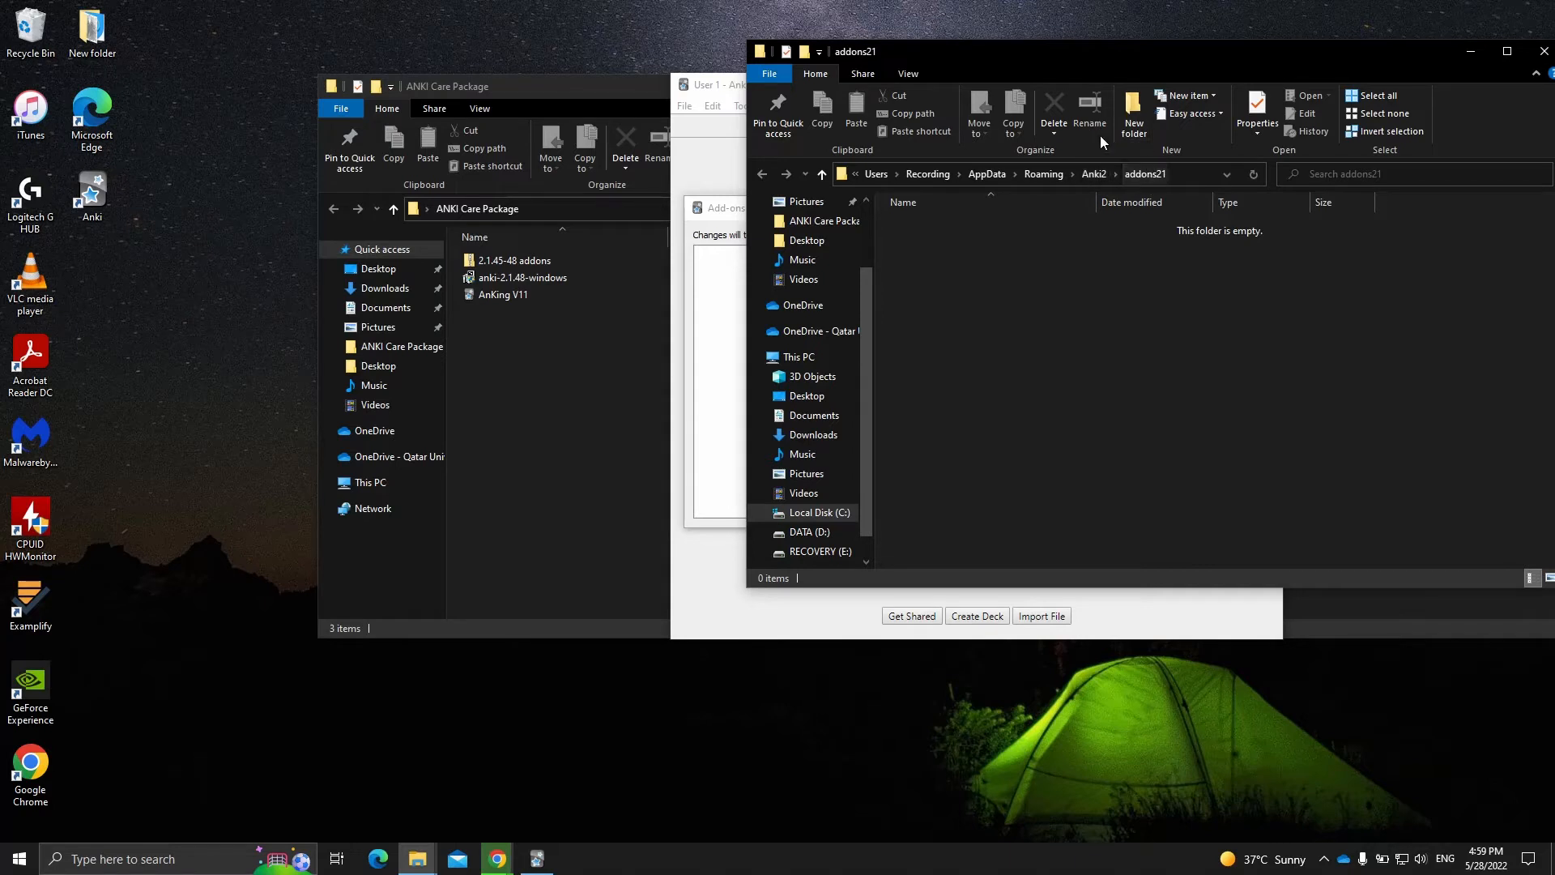
- Go up to the parent Anki2 folder and place the ANKI Care Package window next to it without overlap
click(1094, 173)
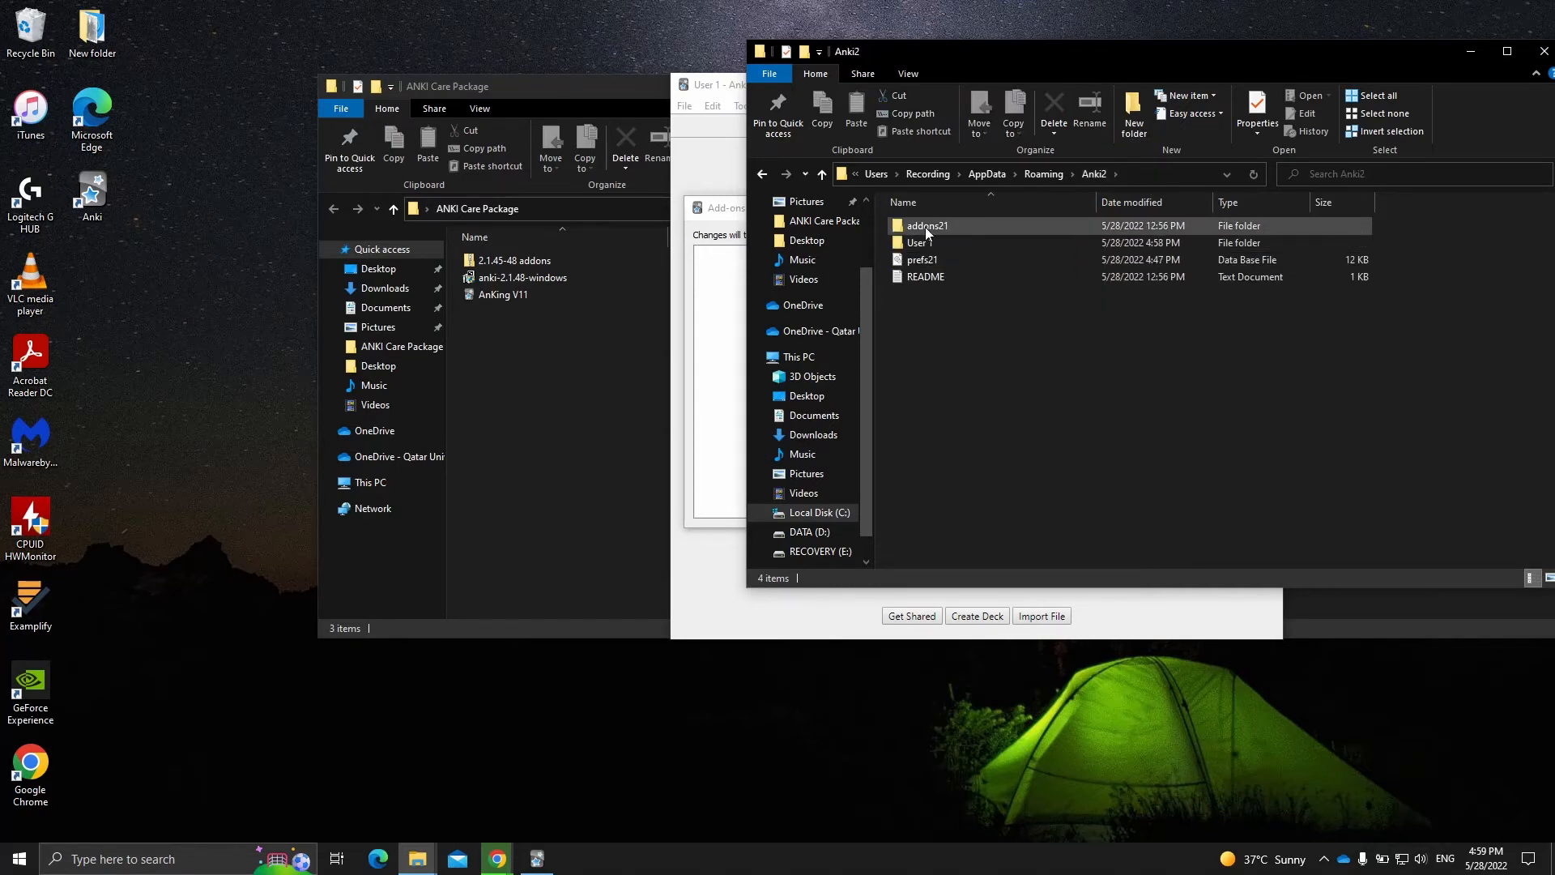
click(605, 405)
drag(741, 85, 390, 151)
drag(1276, 494, 737, 455)
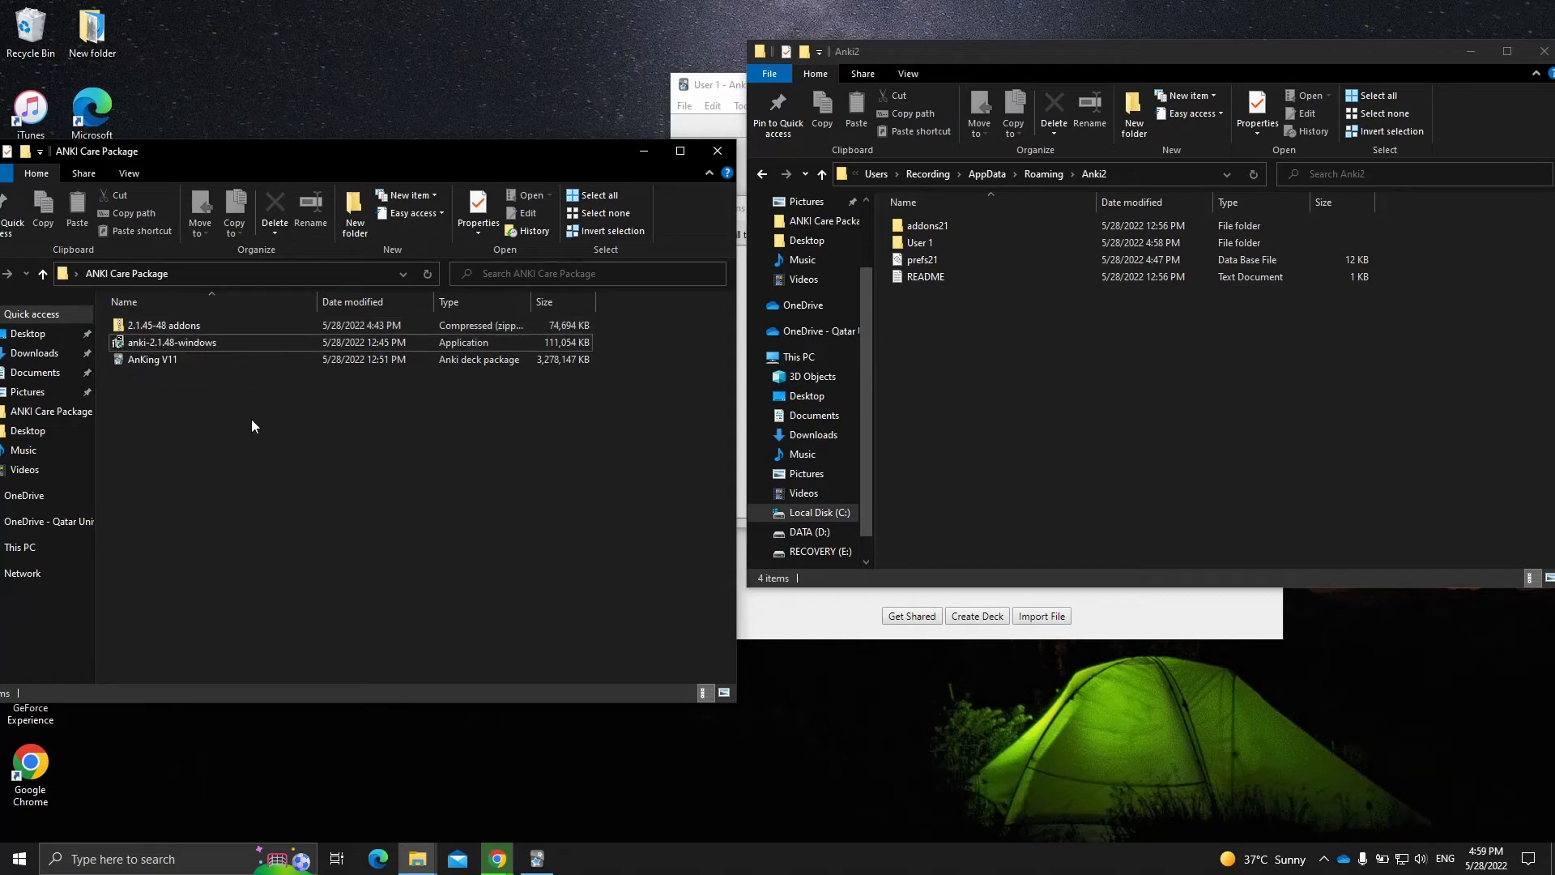
- Open the 2.1.45-48 addons archive and copy its addons21 folder into the Anki2 folder
click(178, 329)
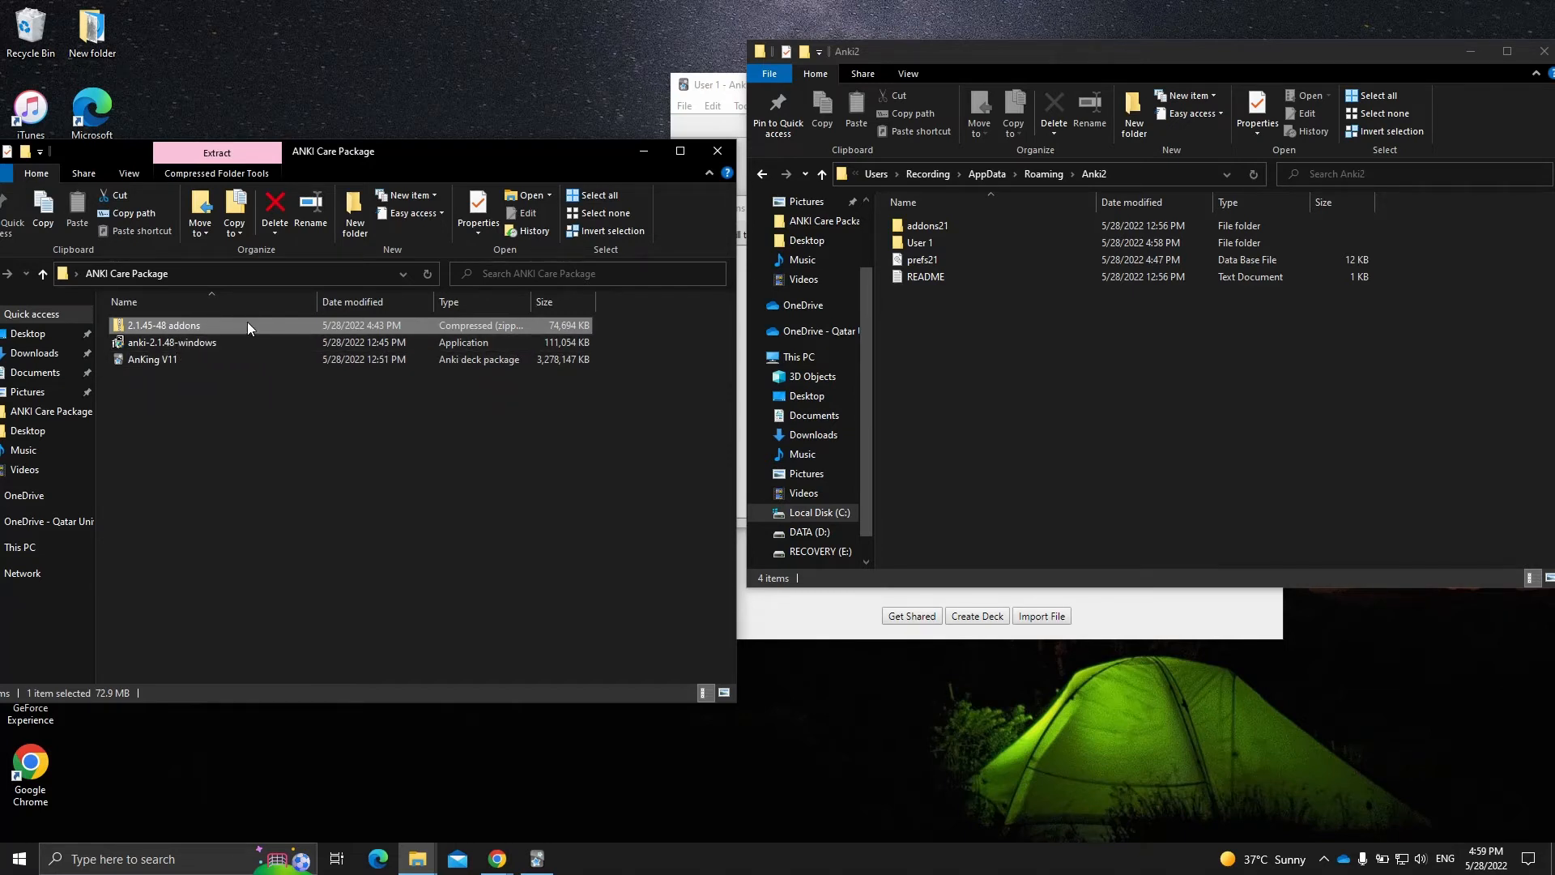
click(259, 416)
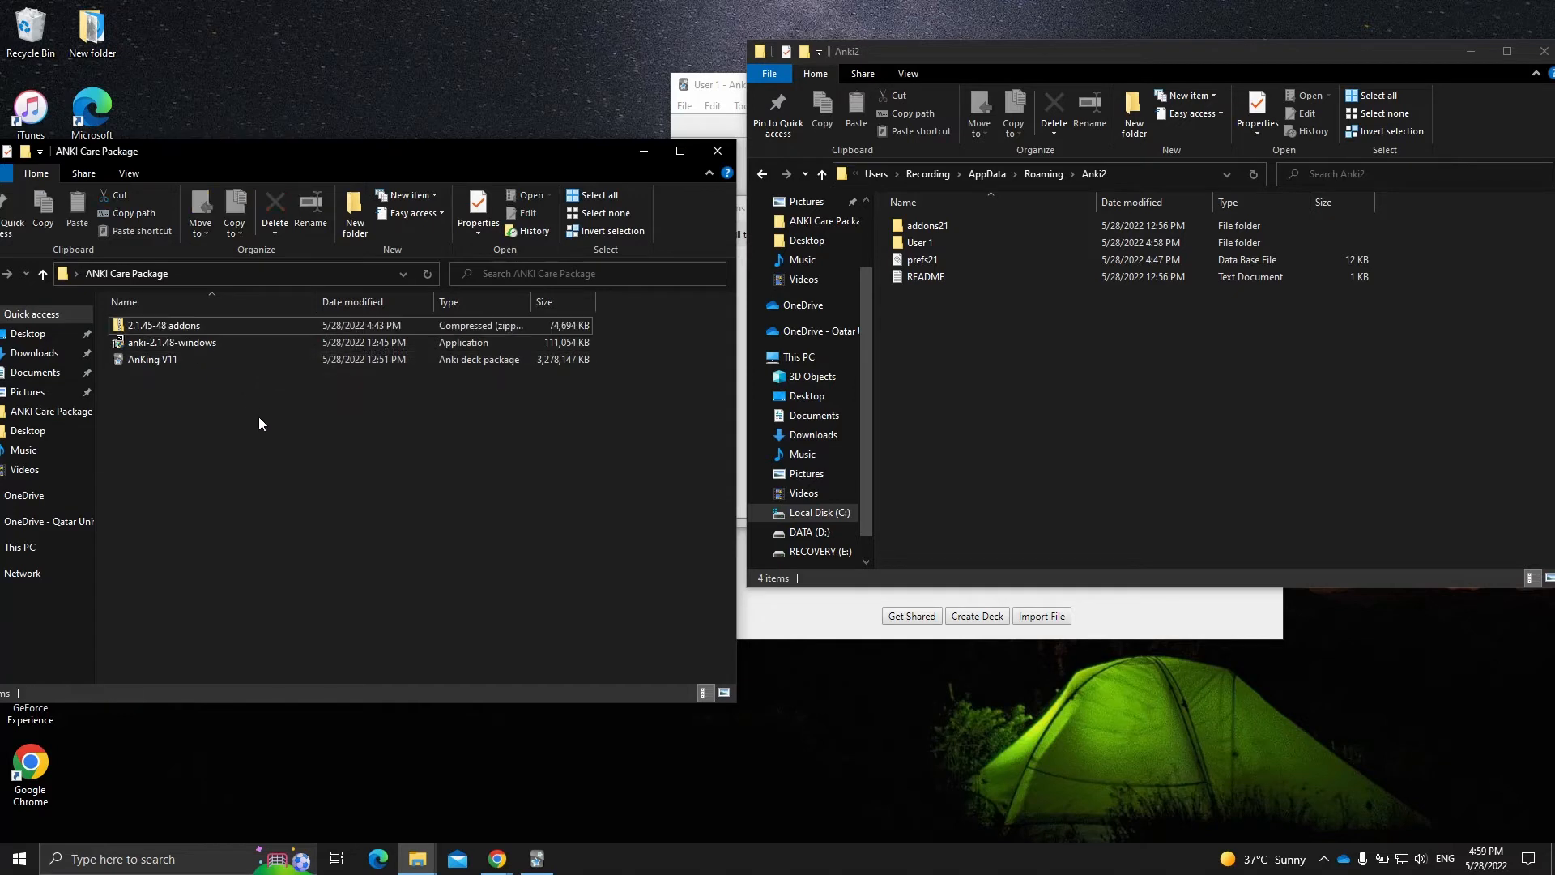
click(151, 330)
click(211, 400)
click(201, 328)
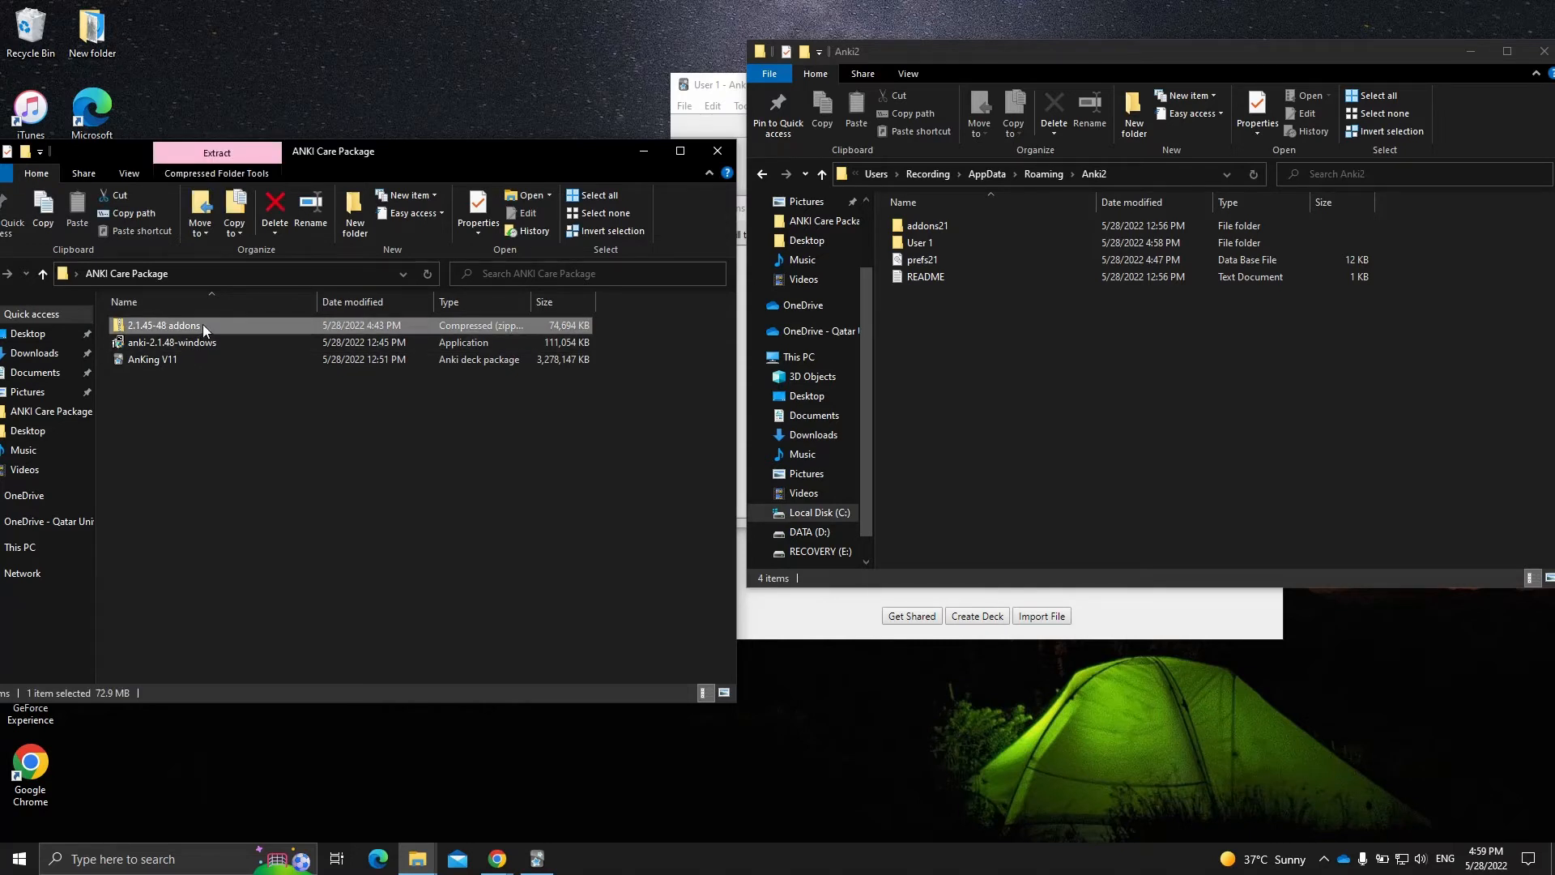
double_click(152, 325)
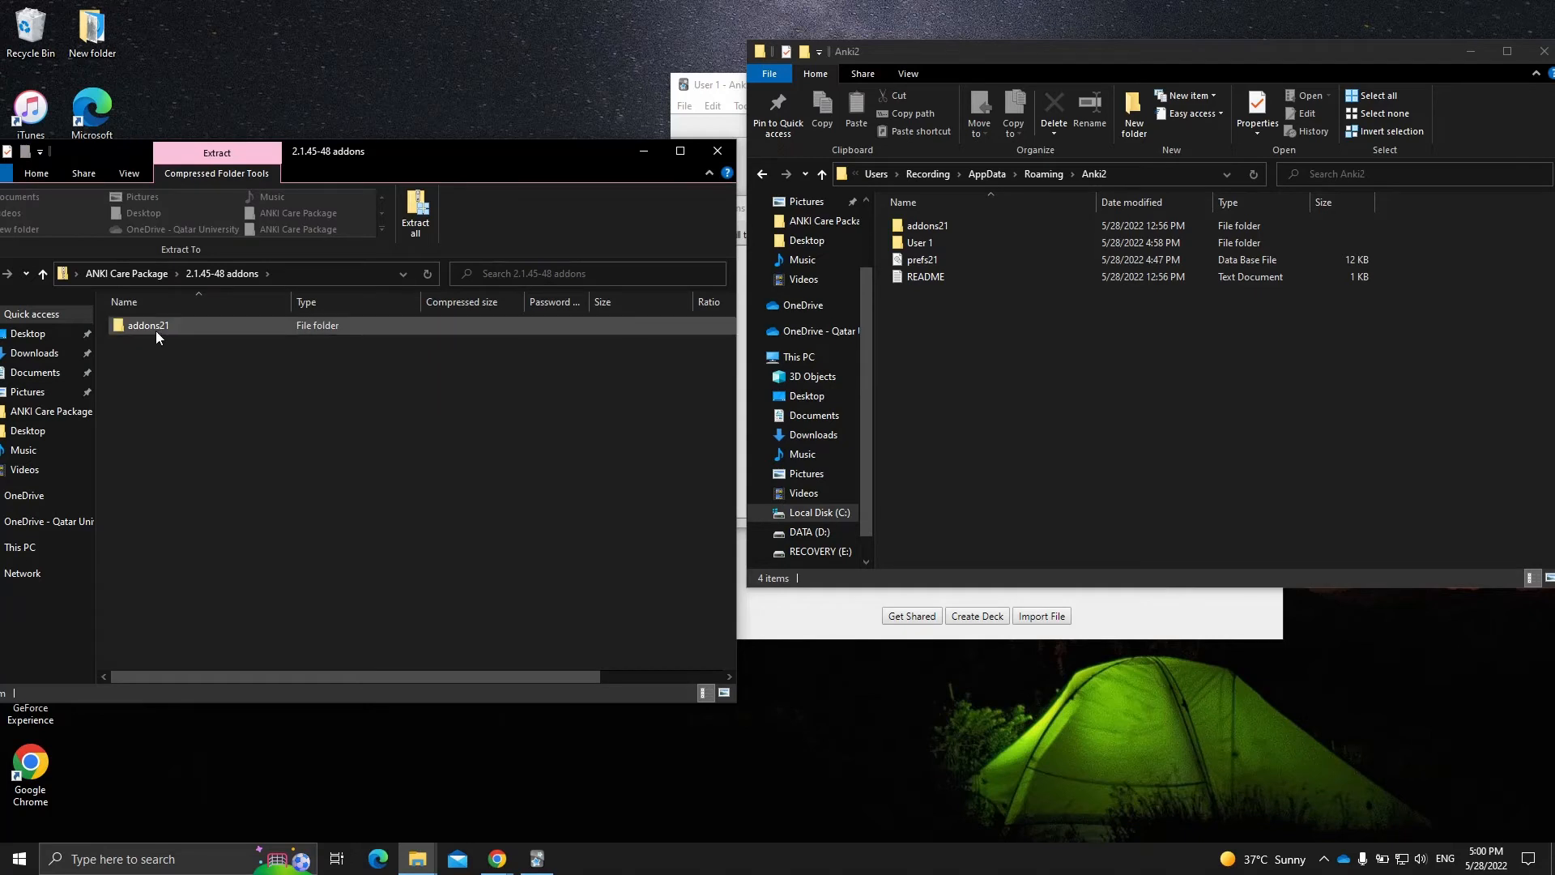
drag(149, 324, 1018, 449)
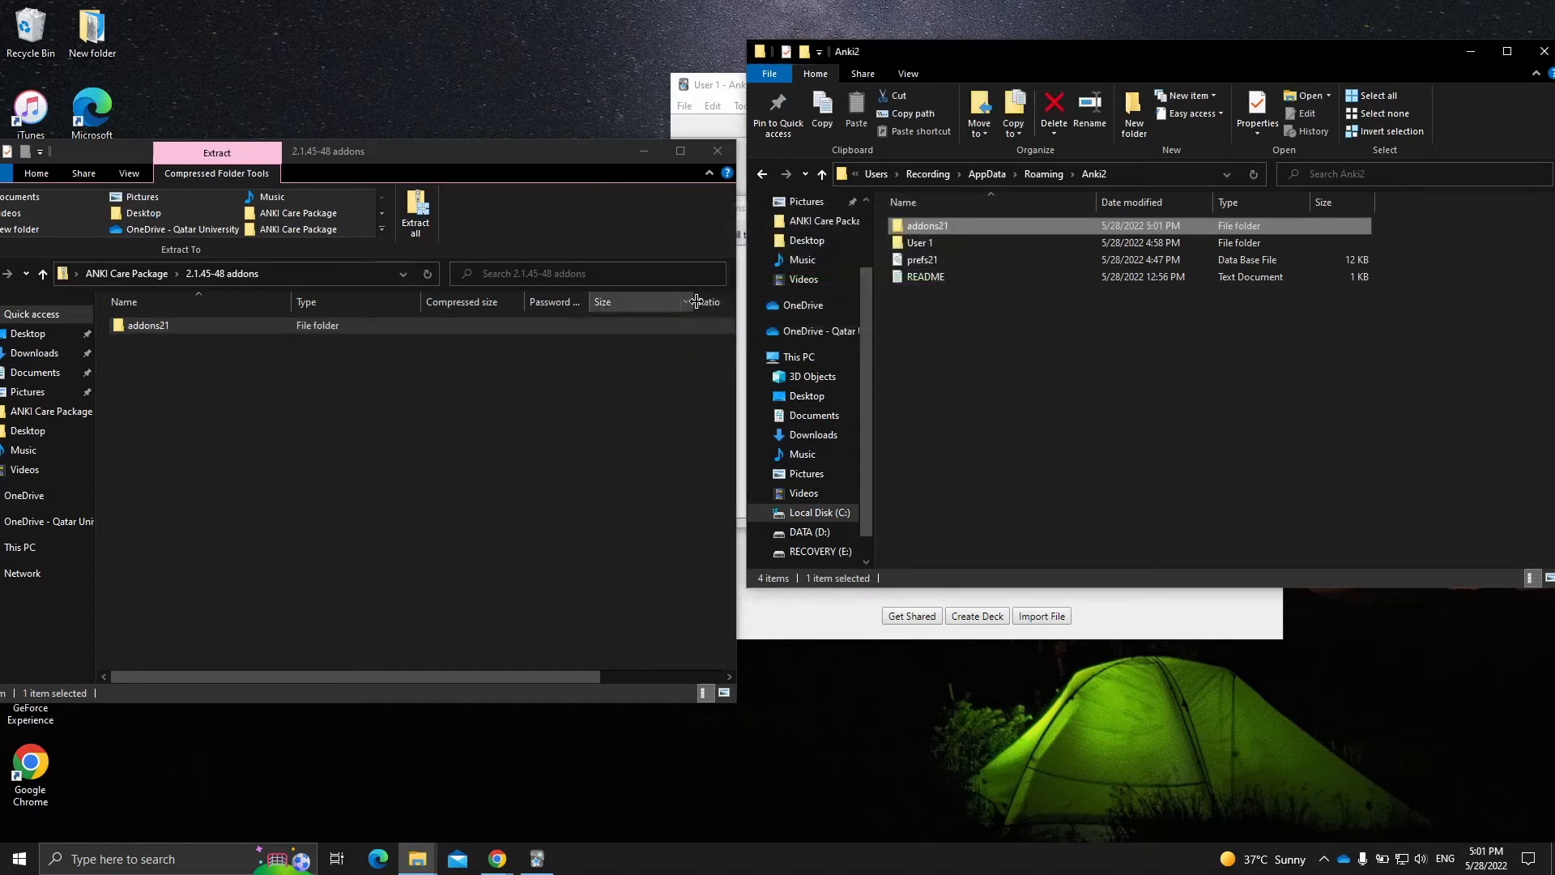
- Open addons21 inside Anki2 to check the copied add-on folders, then close that window
click(149, 397)
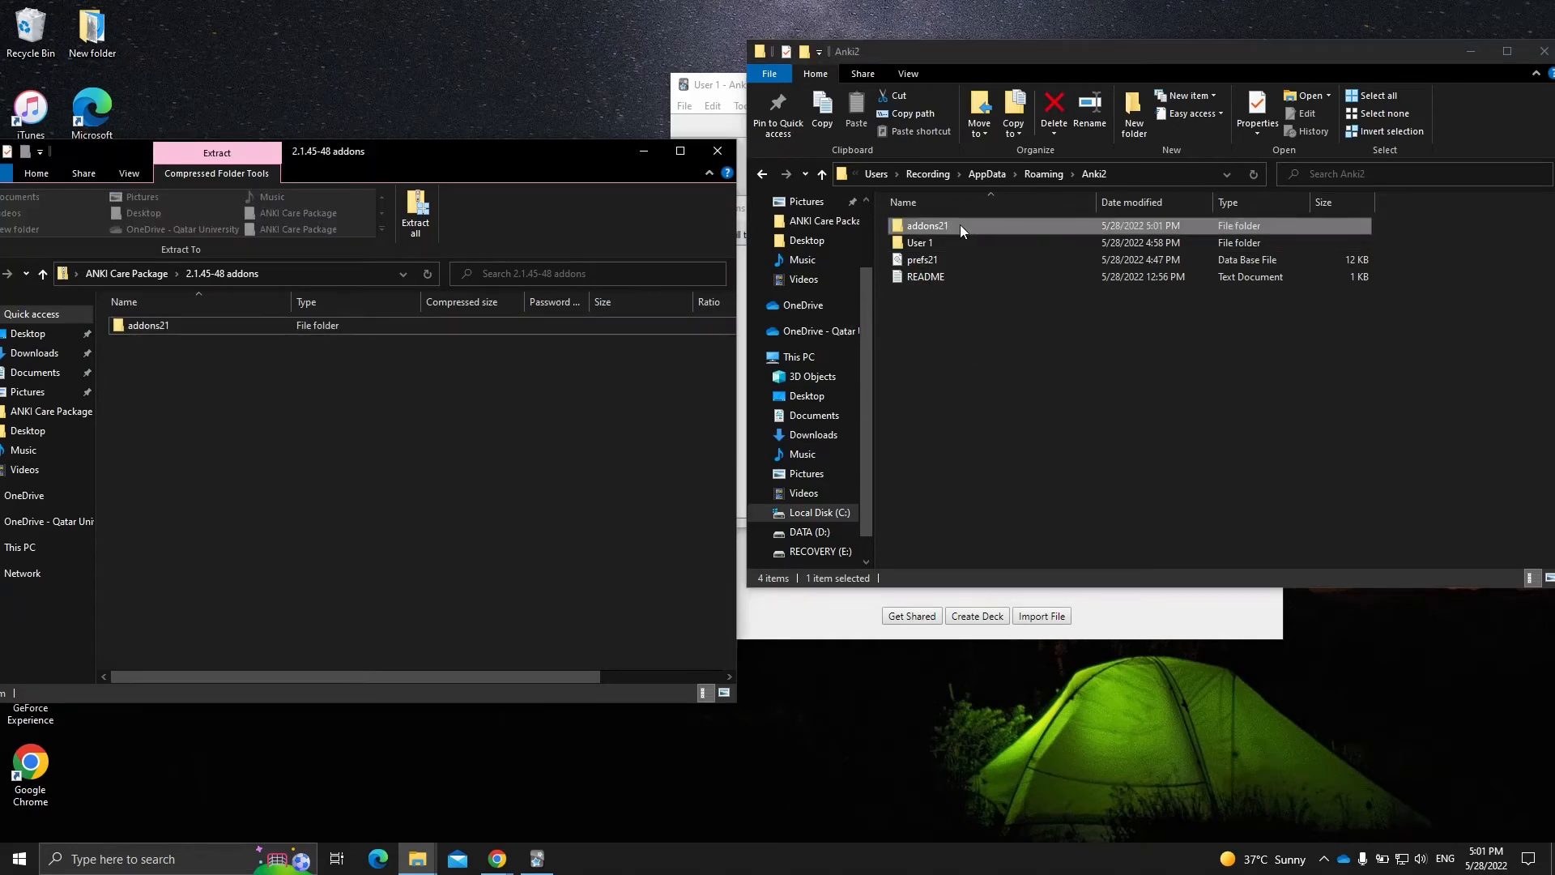
click(916, 226)
double_click(921, 227)
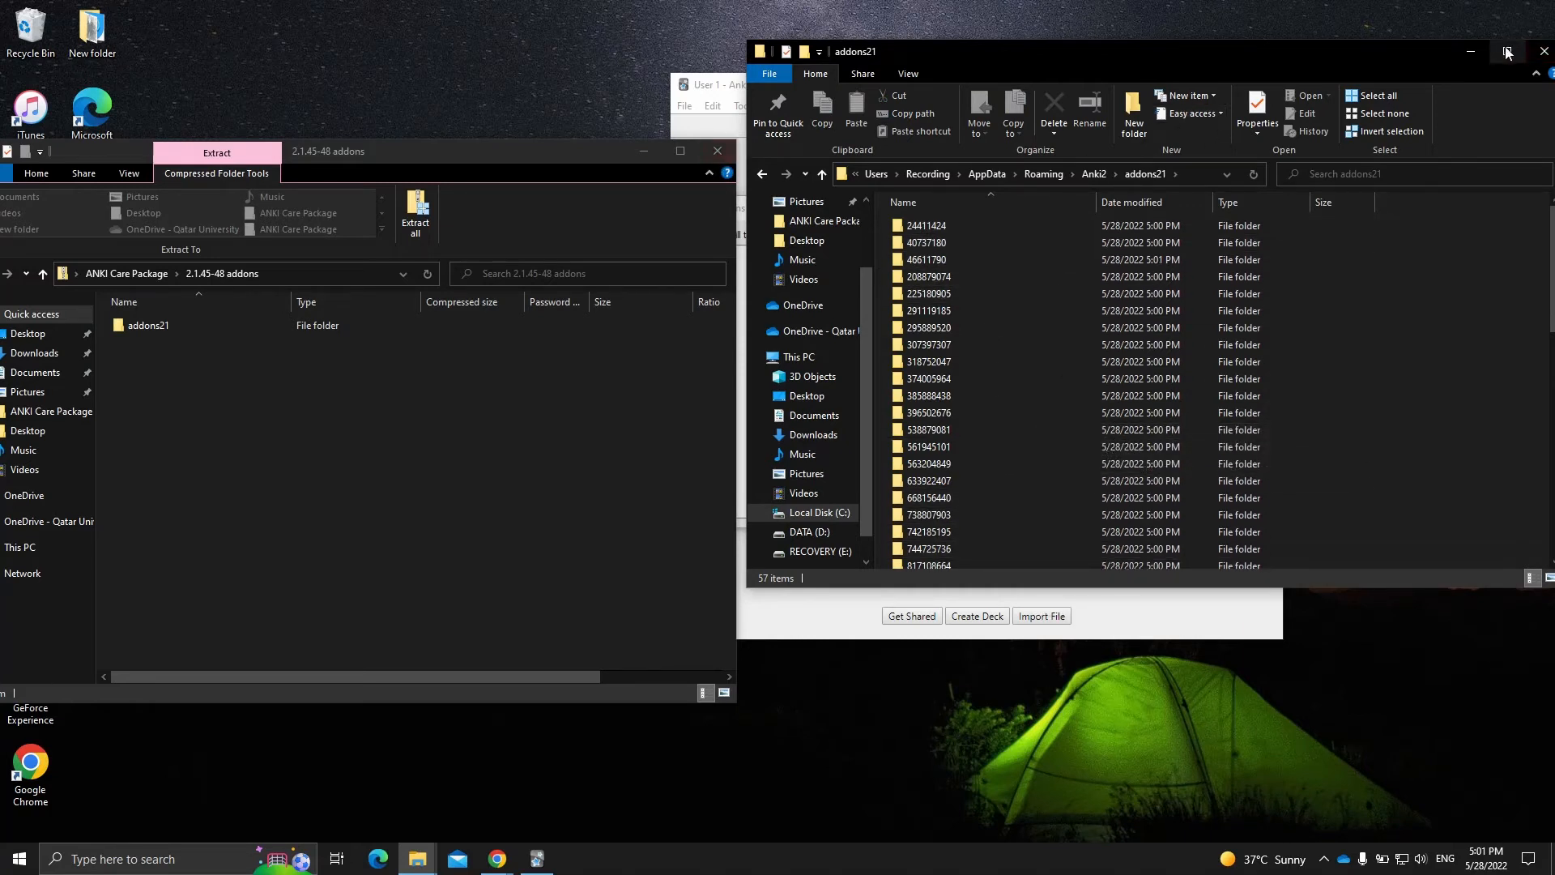
drag(1374, 55, 1307, 62)
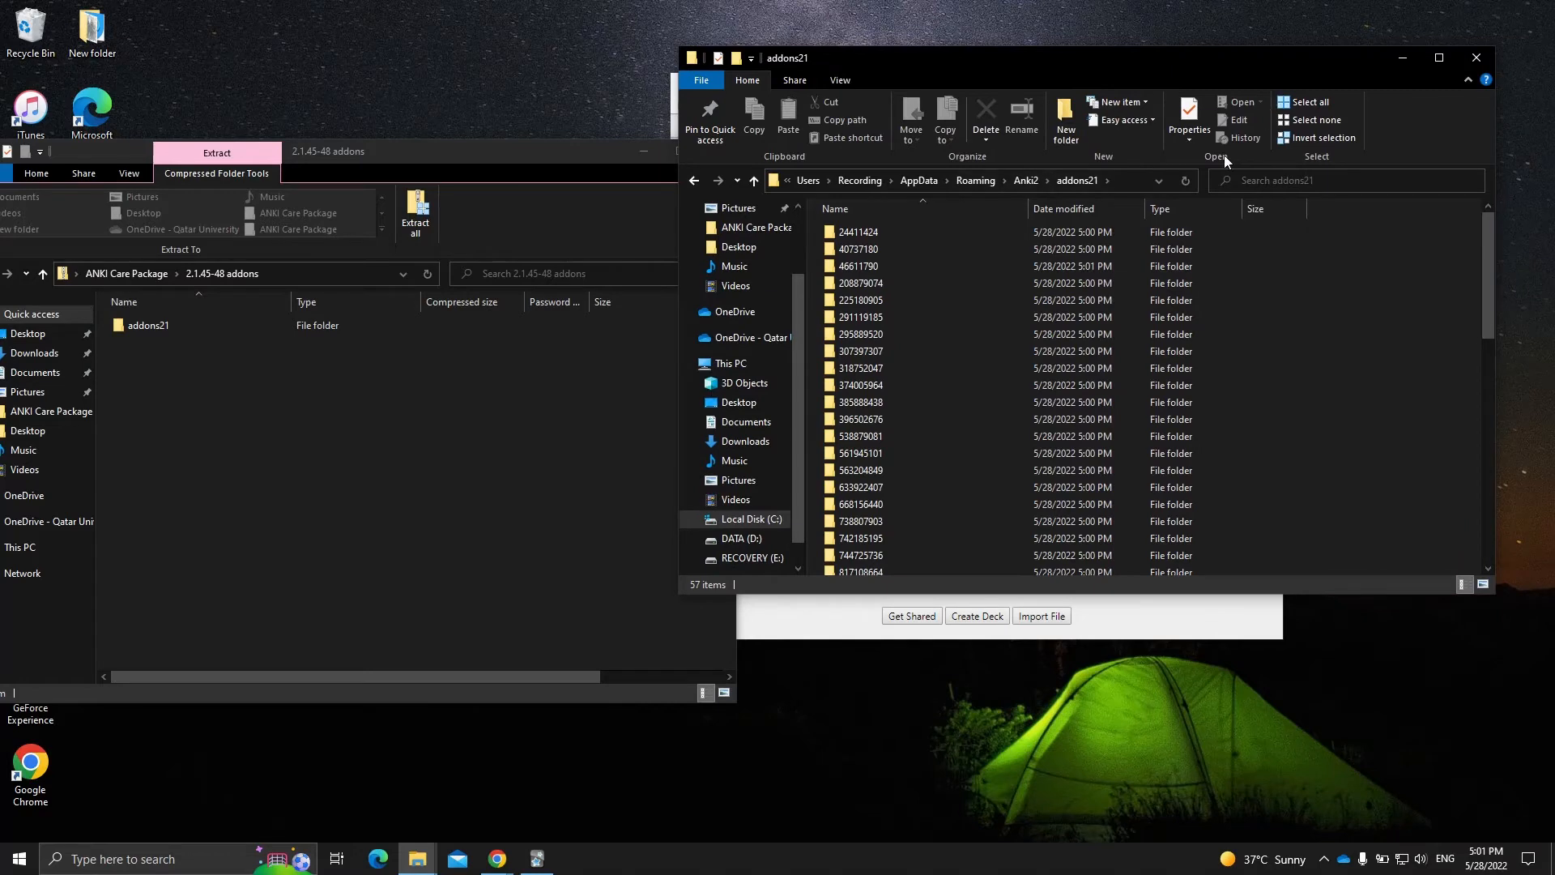
click(1467, 65)
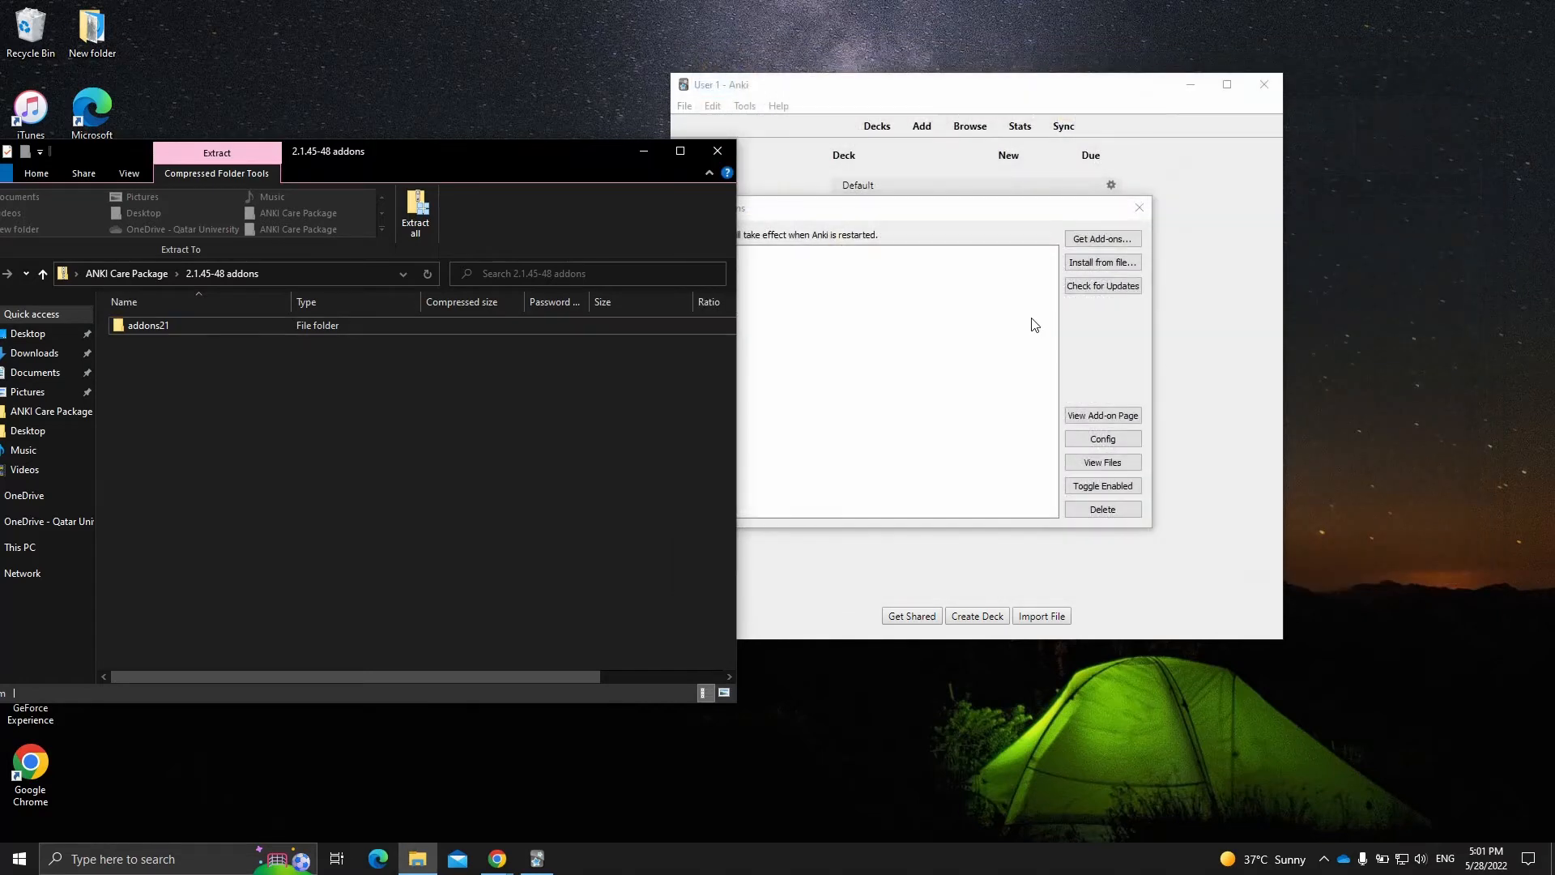
- Close the Add-ons manager and restart Anki so that the copied add-ons load
click(989, 337)
click(1135, 216)
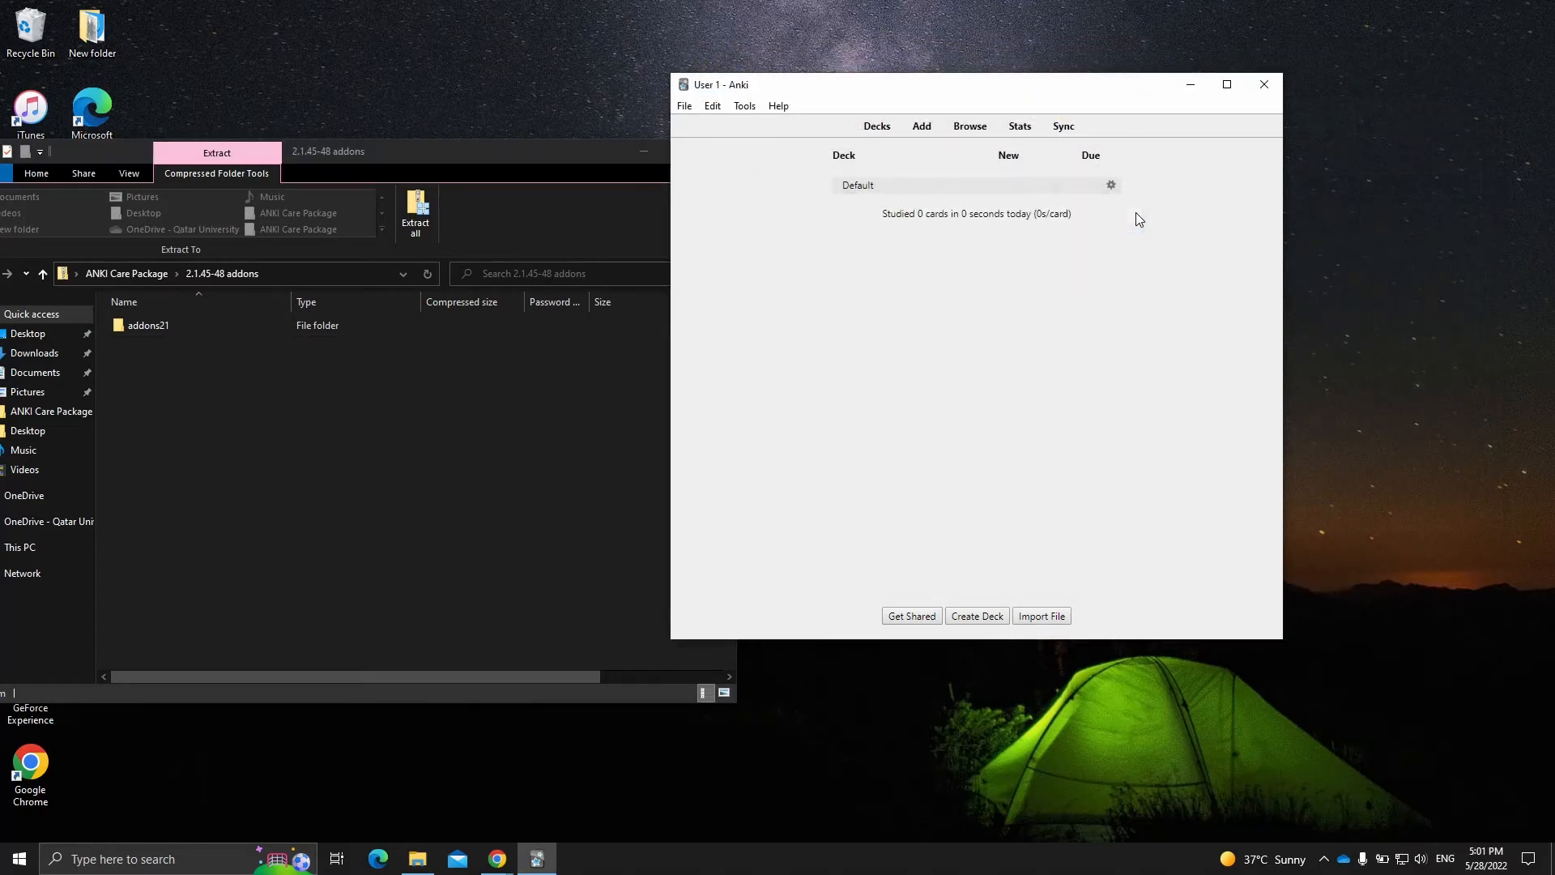
click(1265, 85)
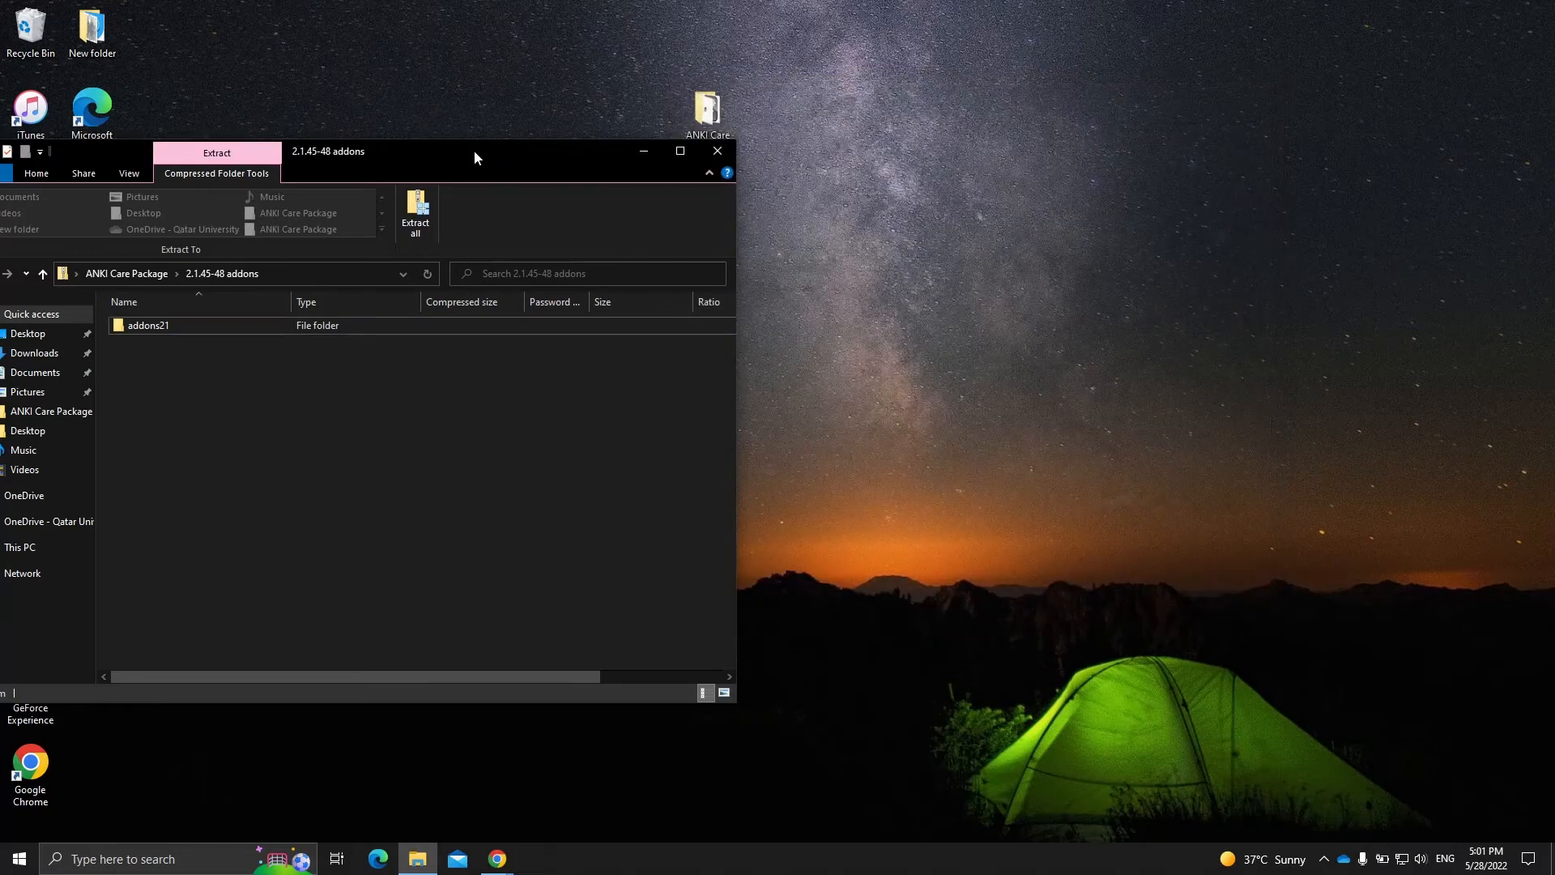
drag(533, 149, 1061, 150)
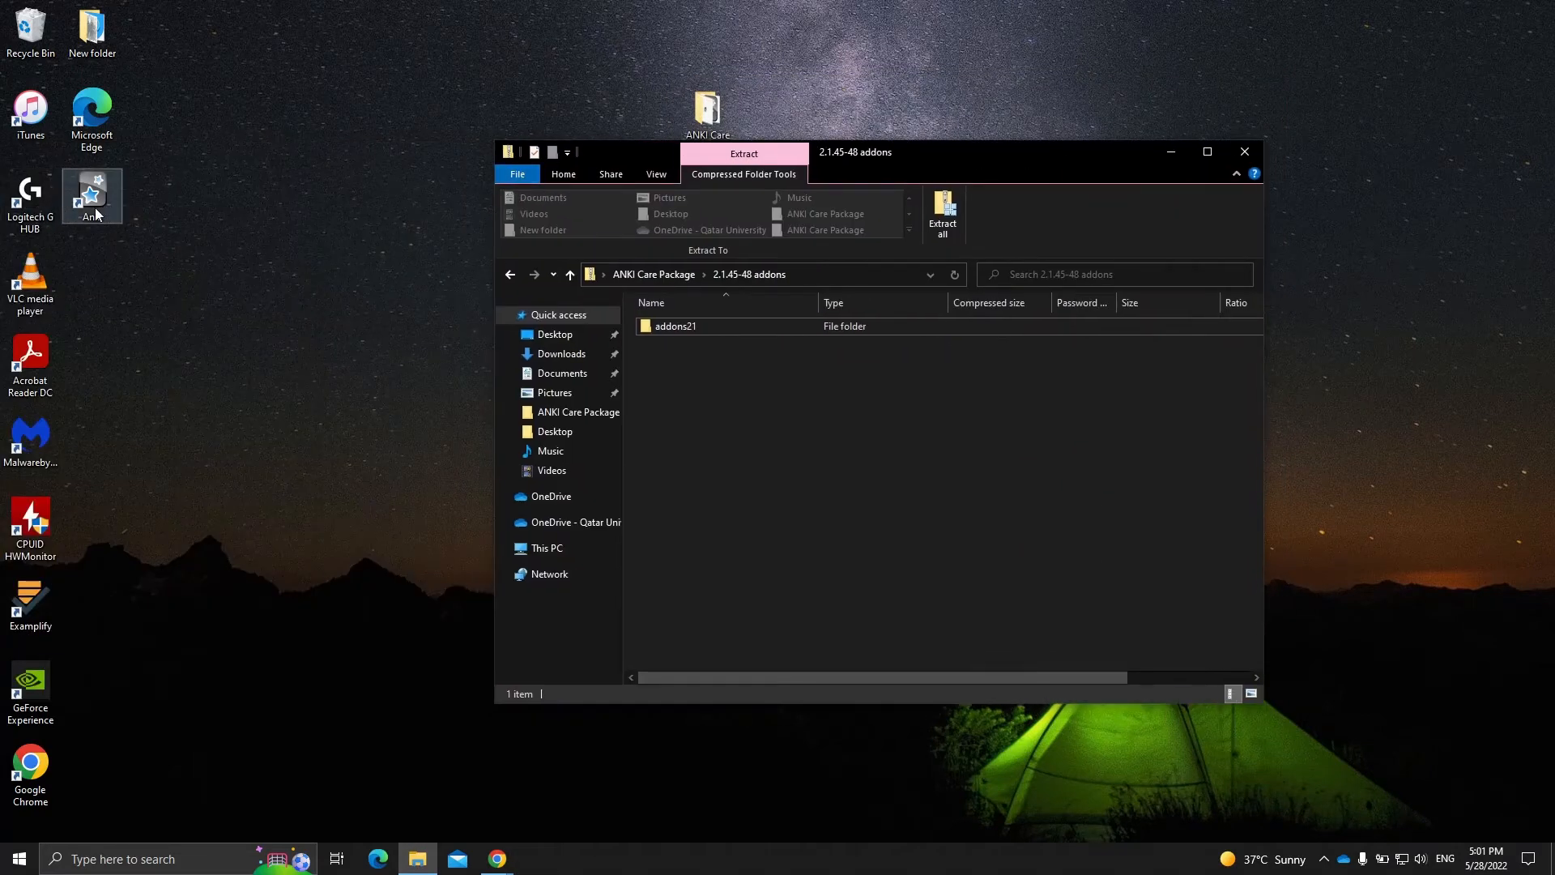
double_click(94, 209)
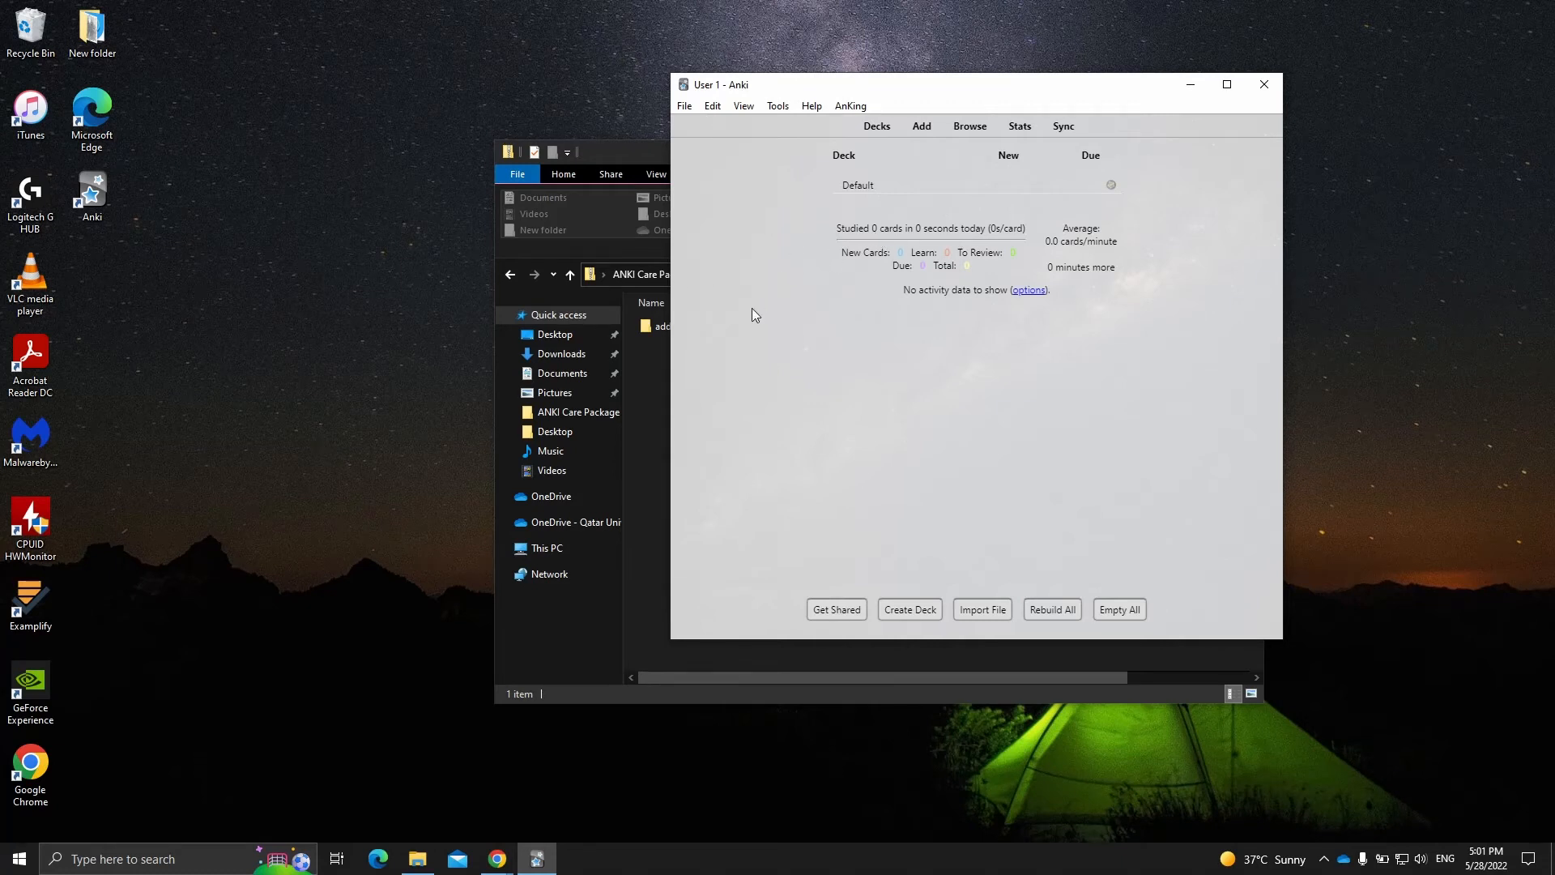
drag(671, 297, 633, 293)
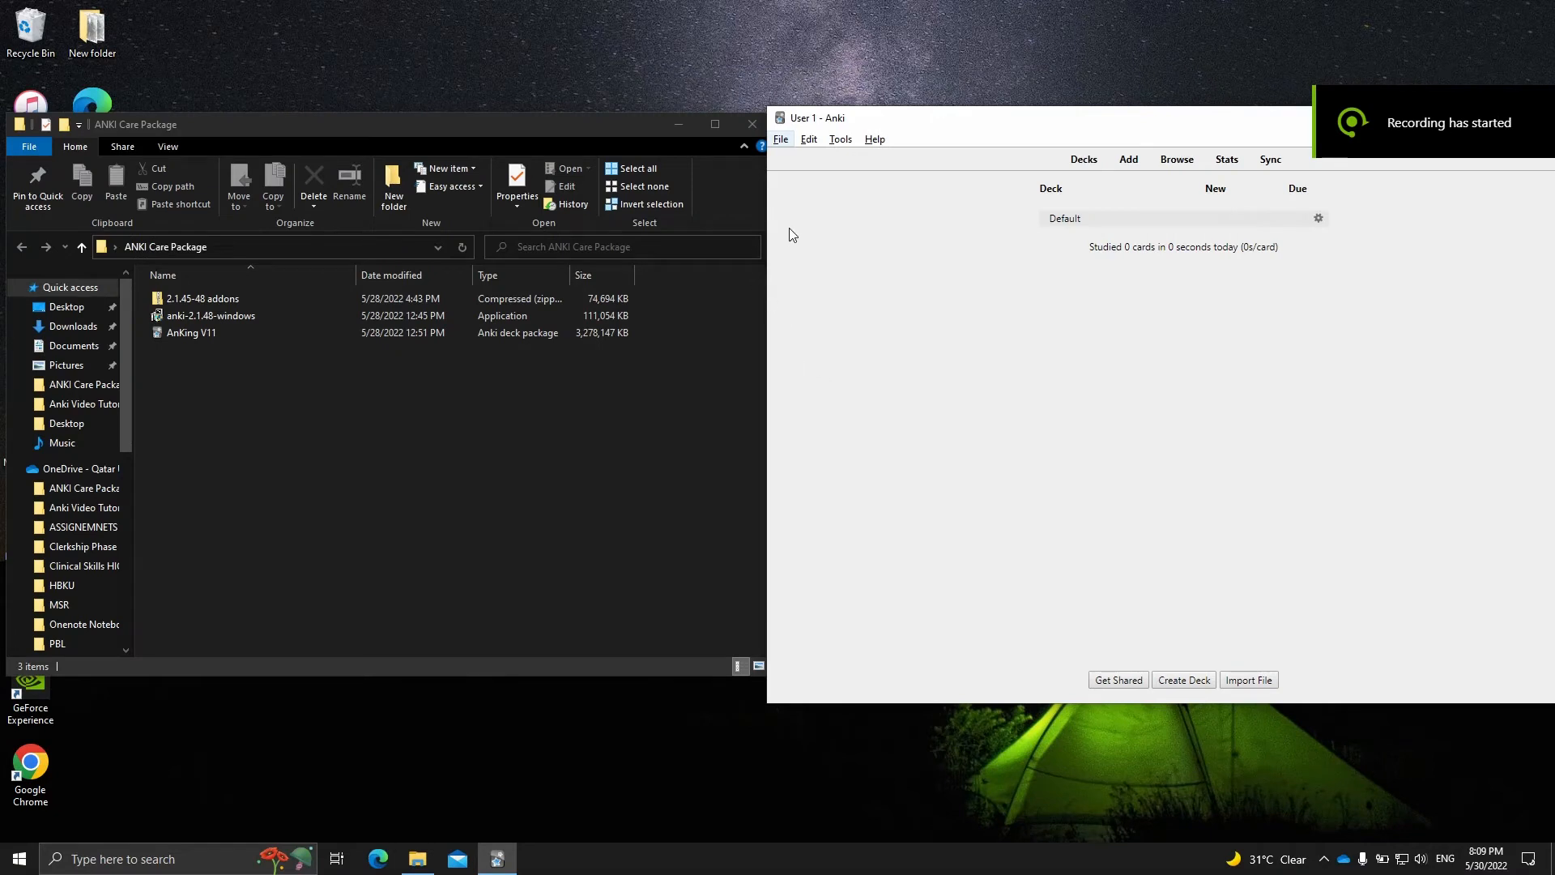
- Open the add-on files folder from Anki's Add-ons manager and place its window beside the ANKI Care Package folder
click(840, 139)
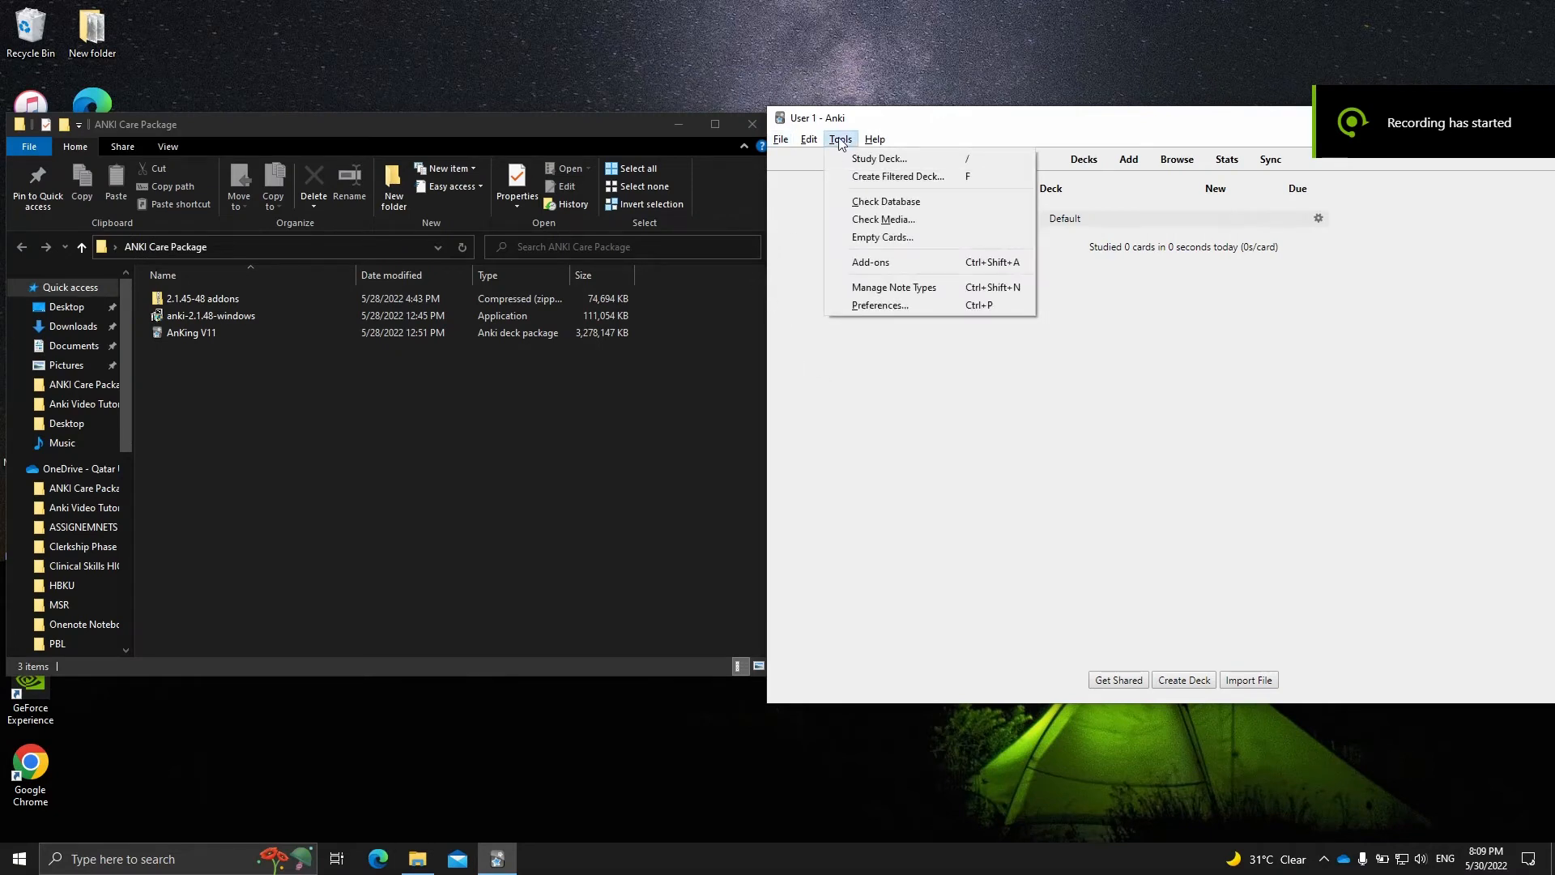
click(930, 261)
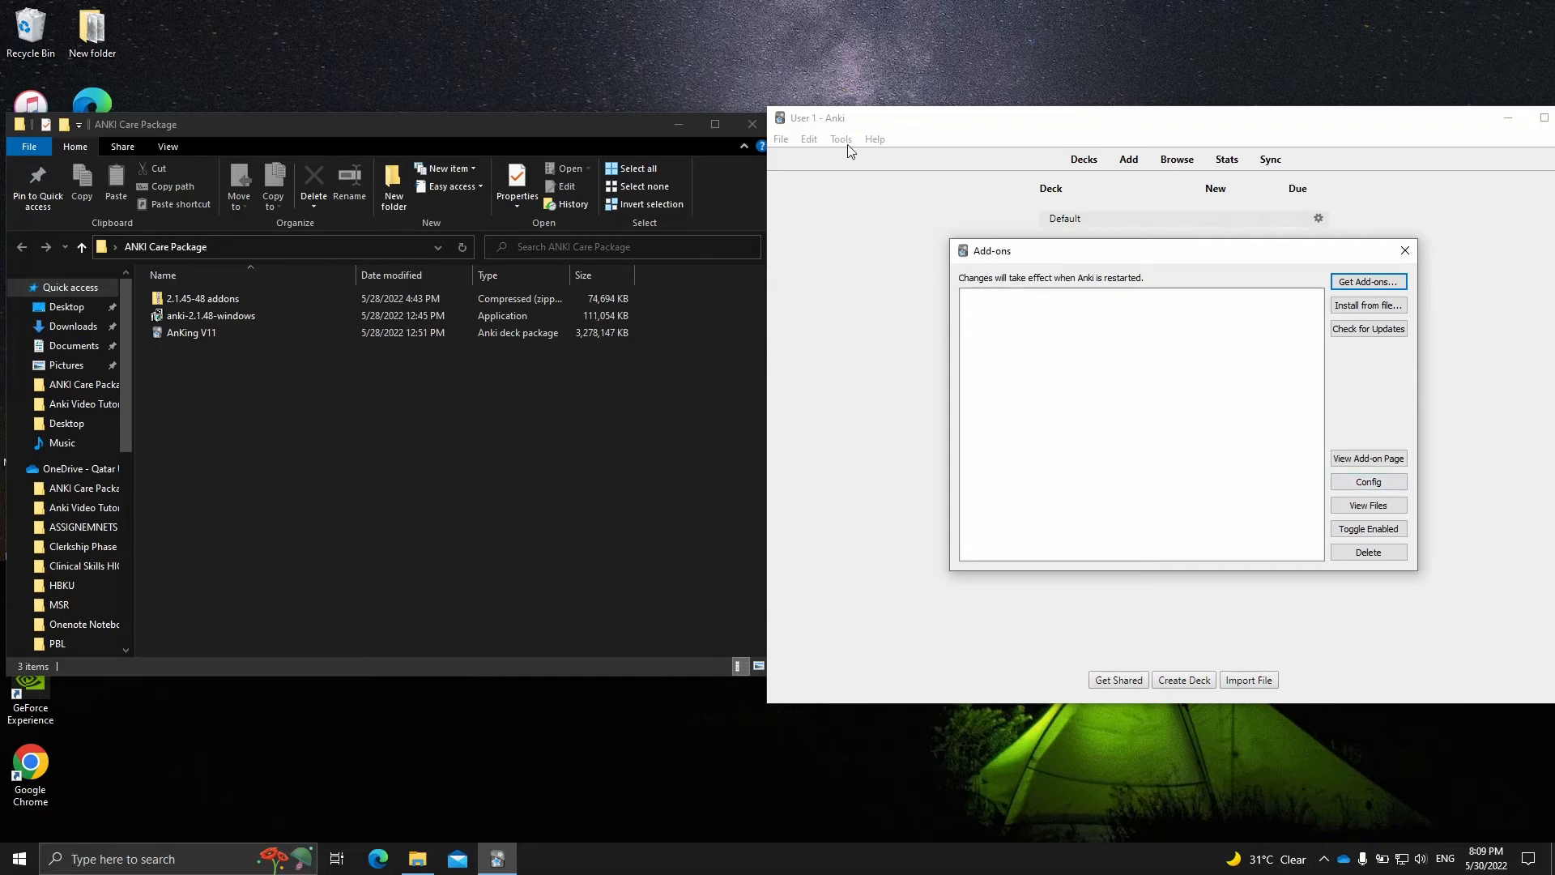
click(1361, 510)
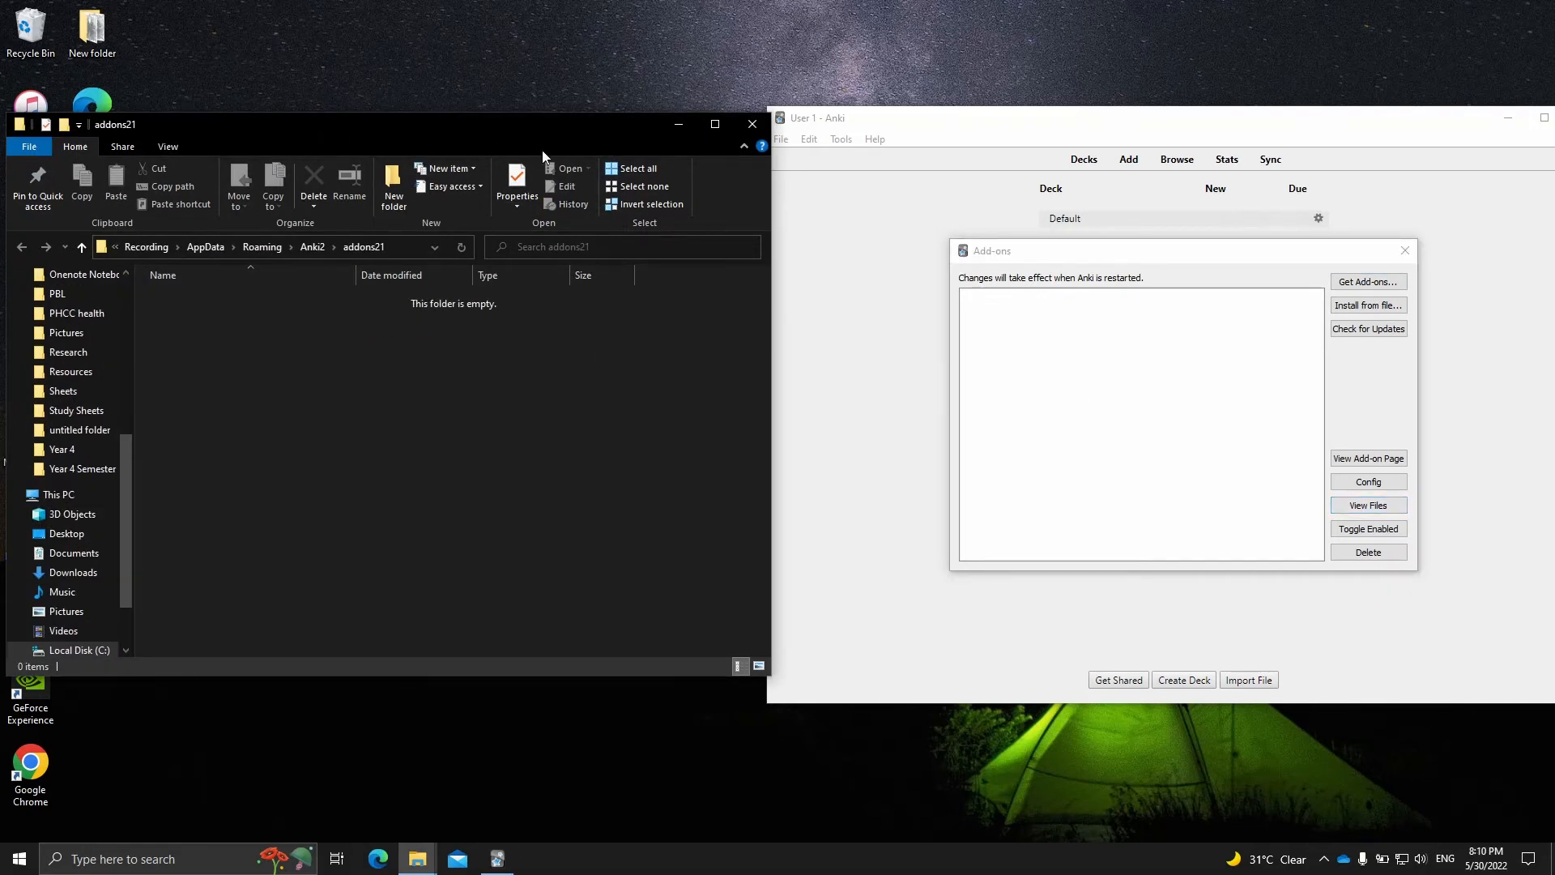
drag(446, 123, 1214, 130)
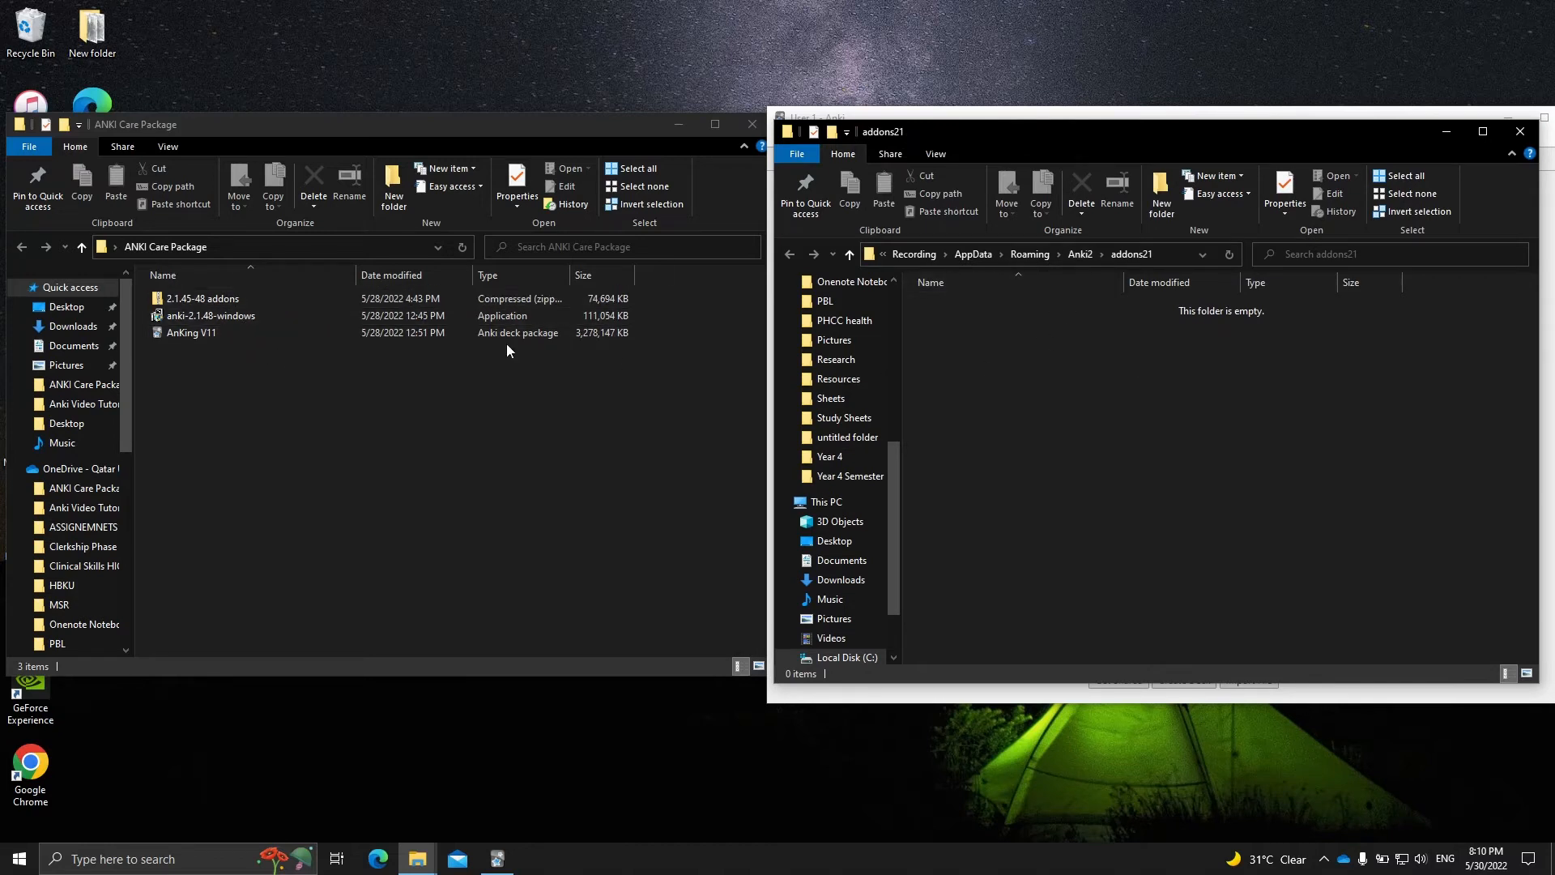
- Open the addons21 folder inside the 2.1.45-48 addons archive and copy all its add-on folders into Anki's empty addons21 folder
click(188, 302)
double_click(188, 300)
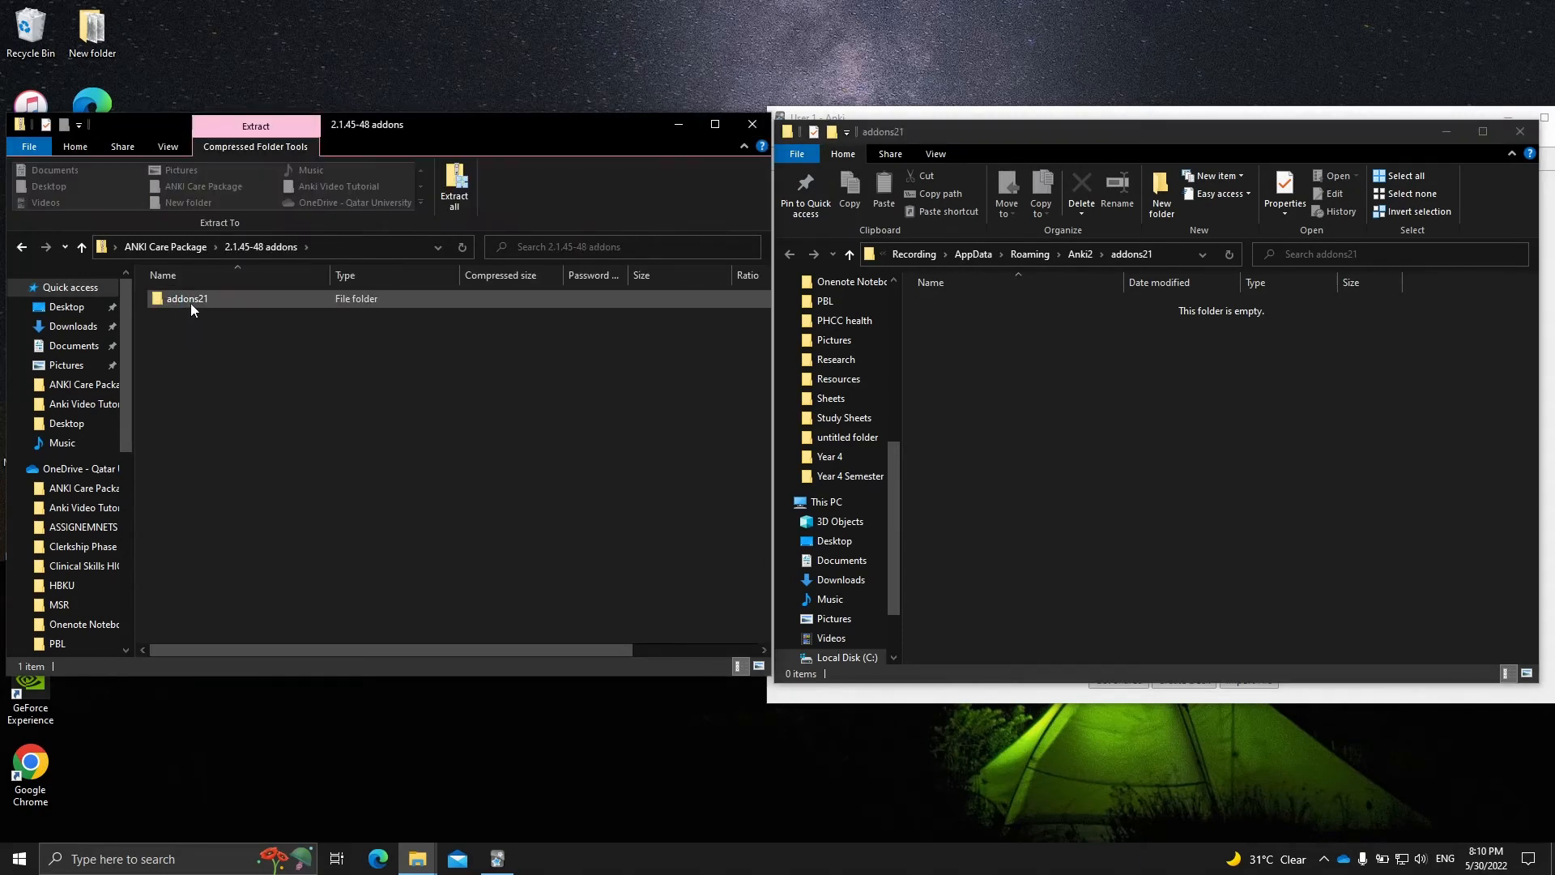
double_click(192, 306)
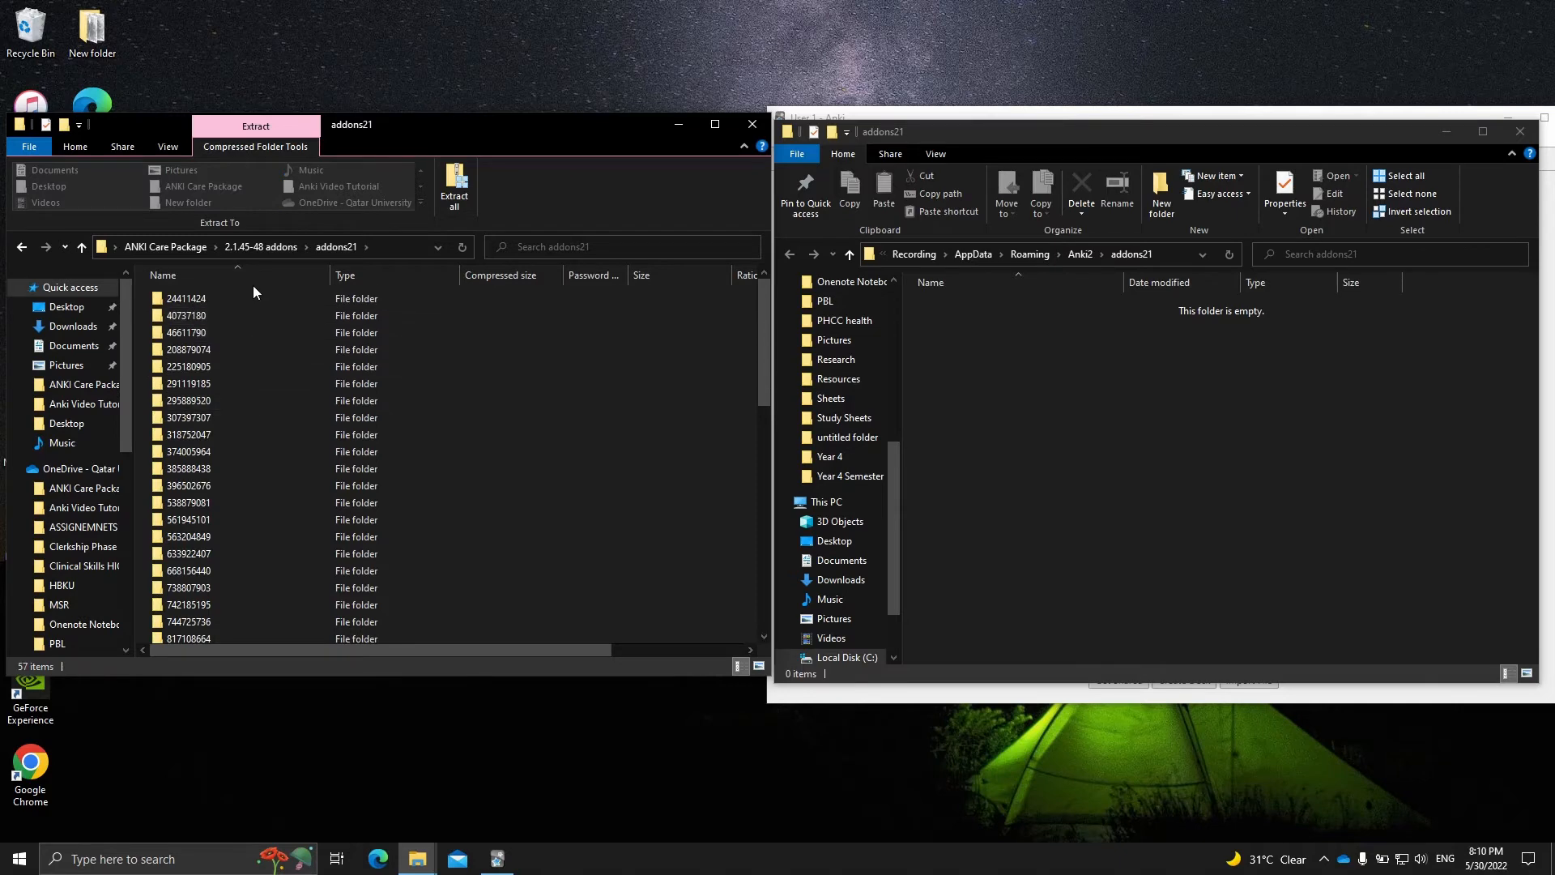
scroll(258, 441, down, 12)
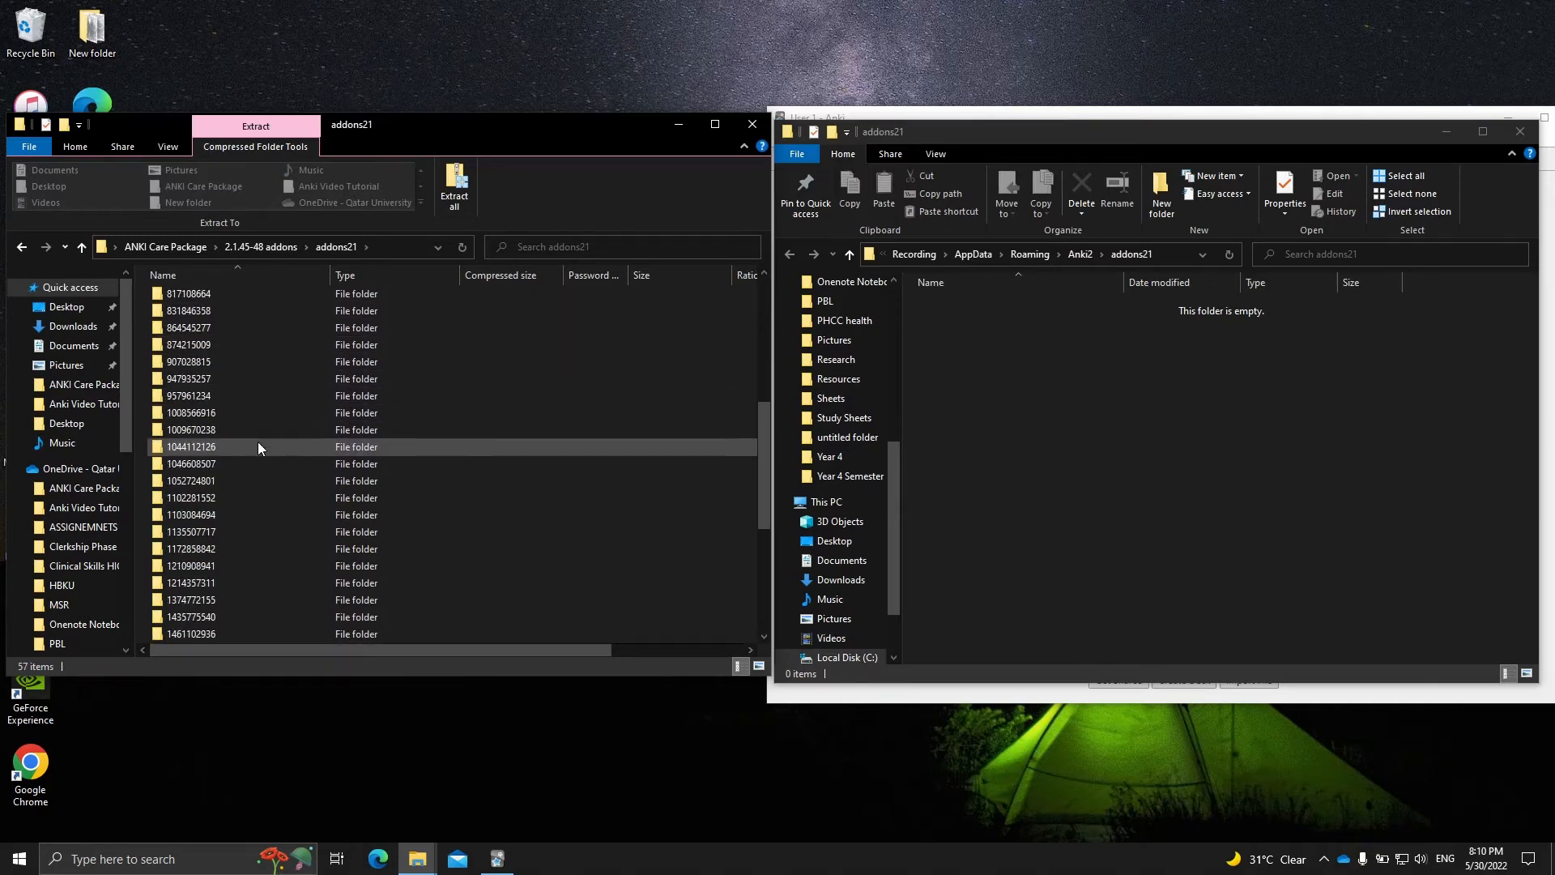
scroll(265, 445, up, 12)
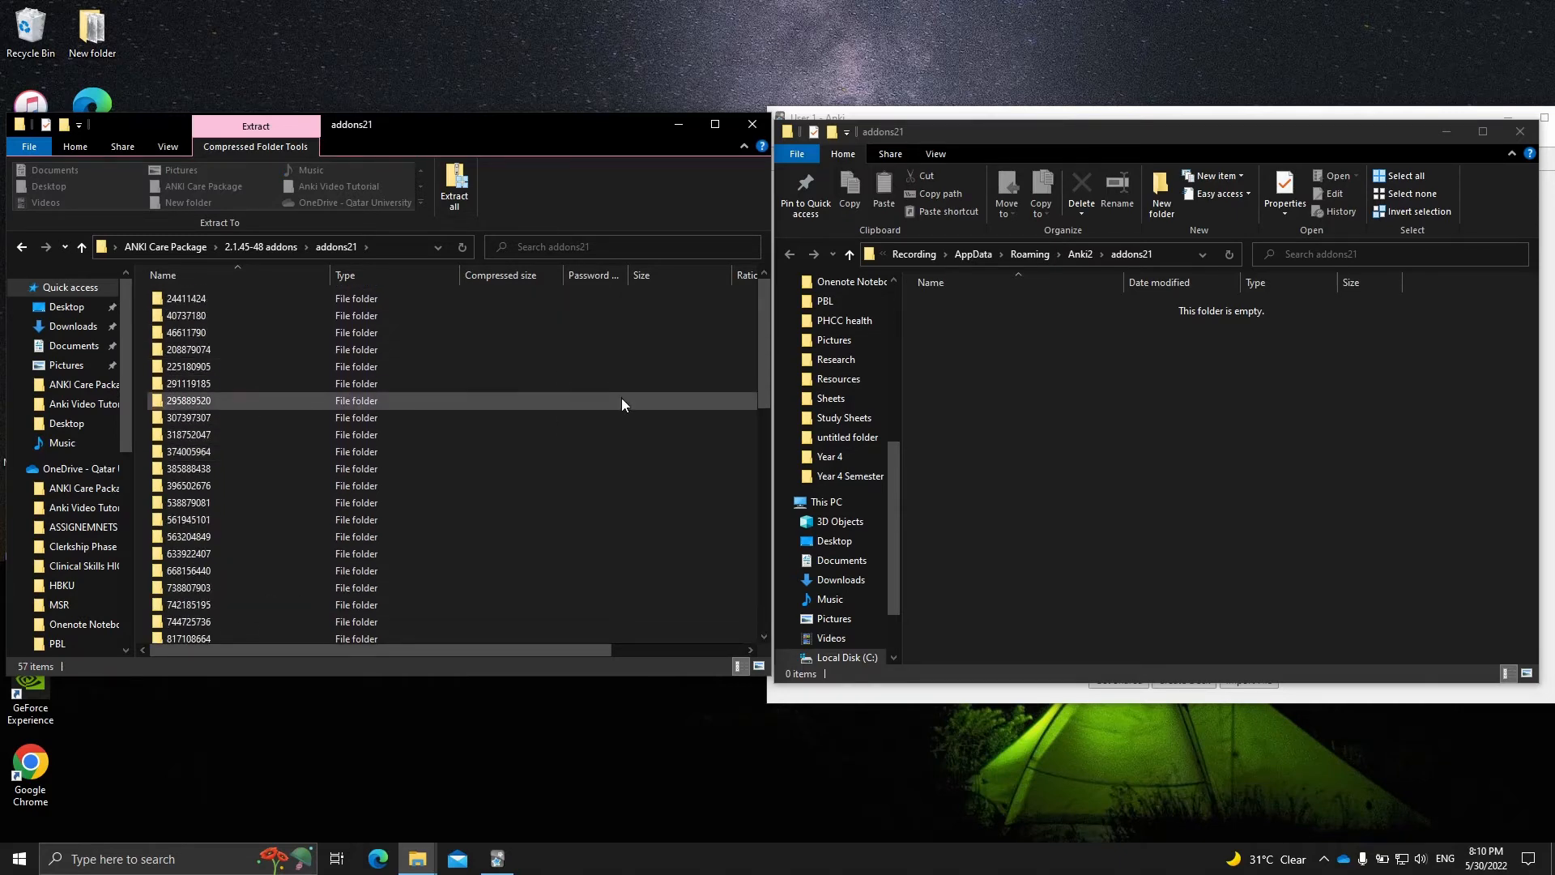
click(305, 381)
key(ctrl+a)
drag(260, 387, 1052, 438)
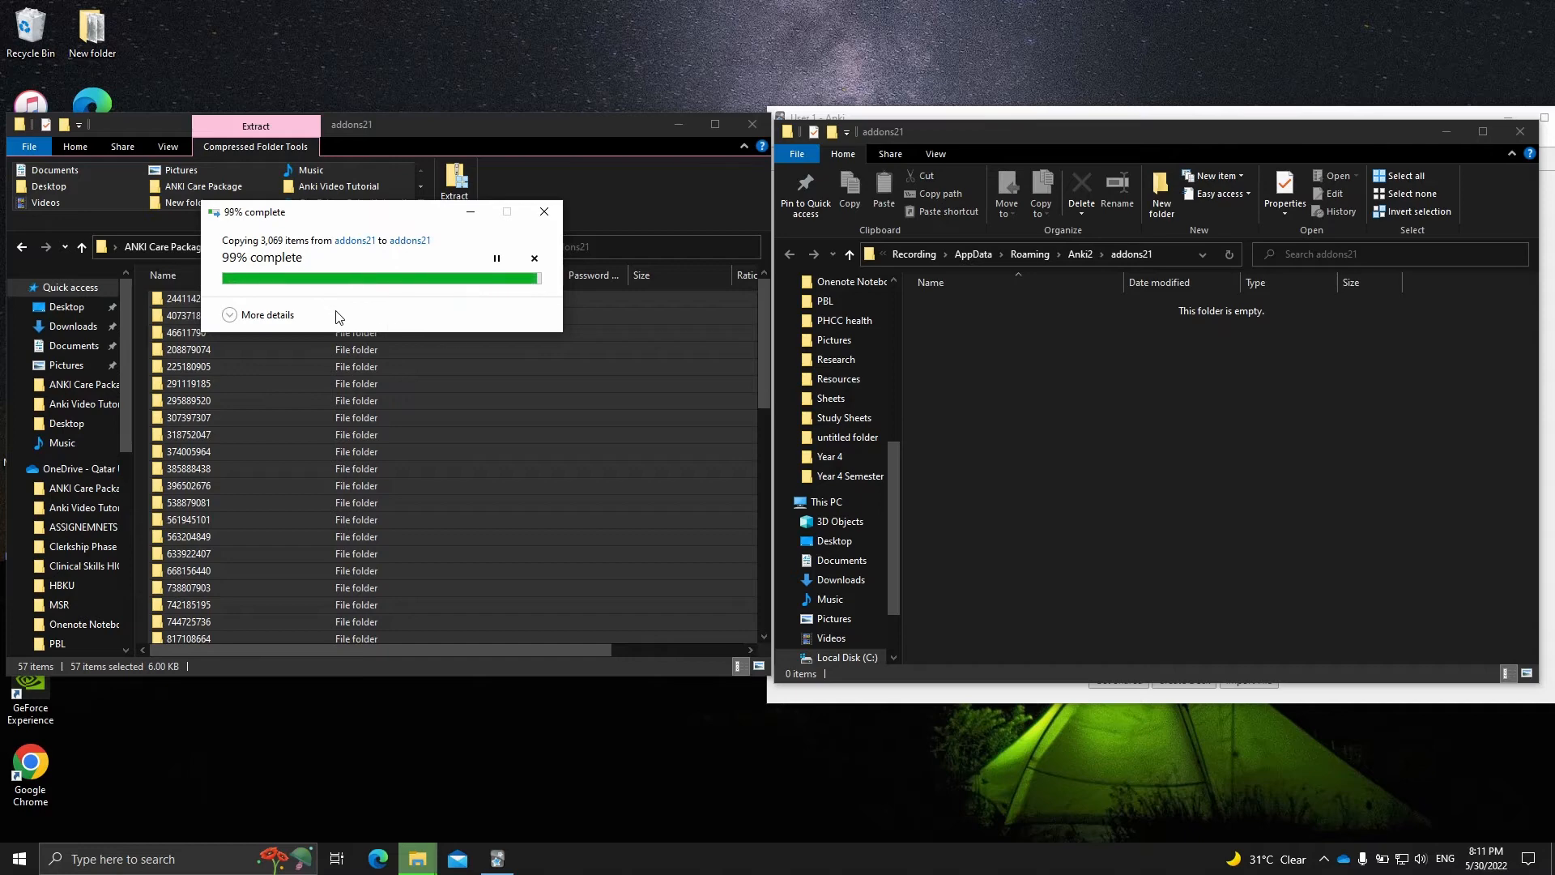
- Minimize the destination addons21 window, then close the Add-ons manager and restart Anki
click(1448, 134)
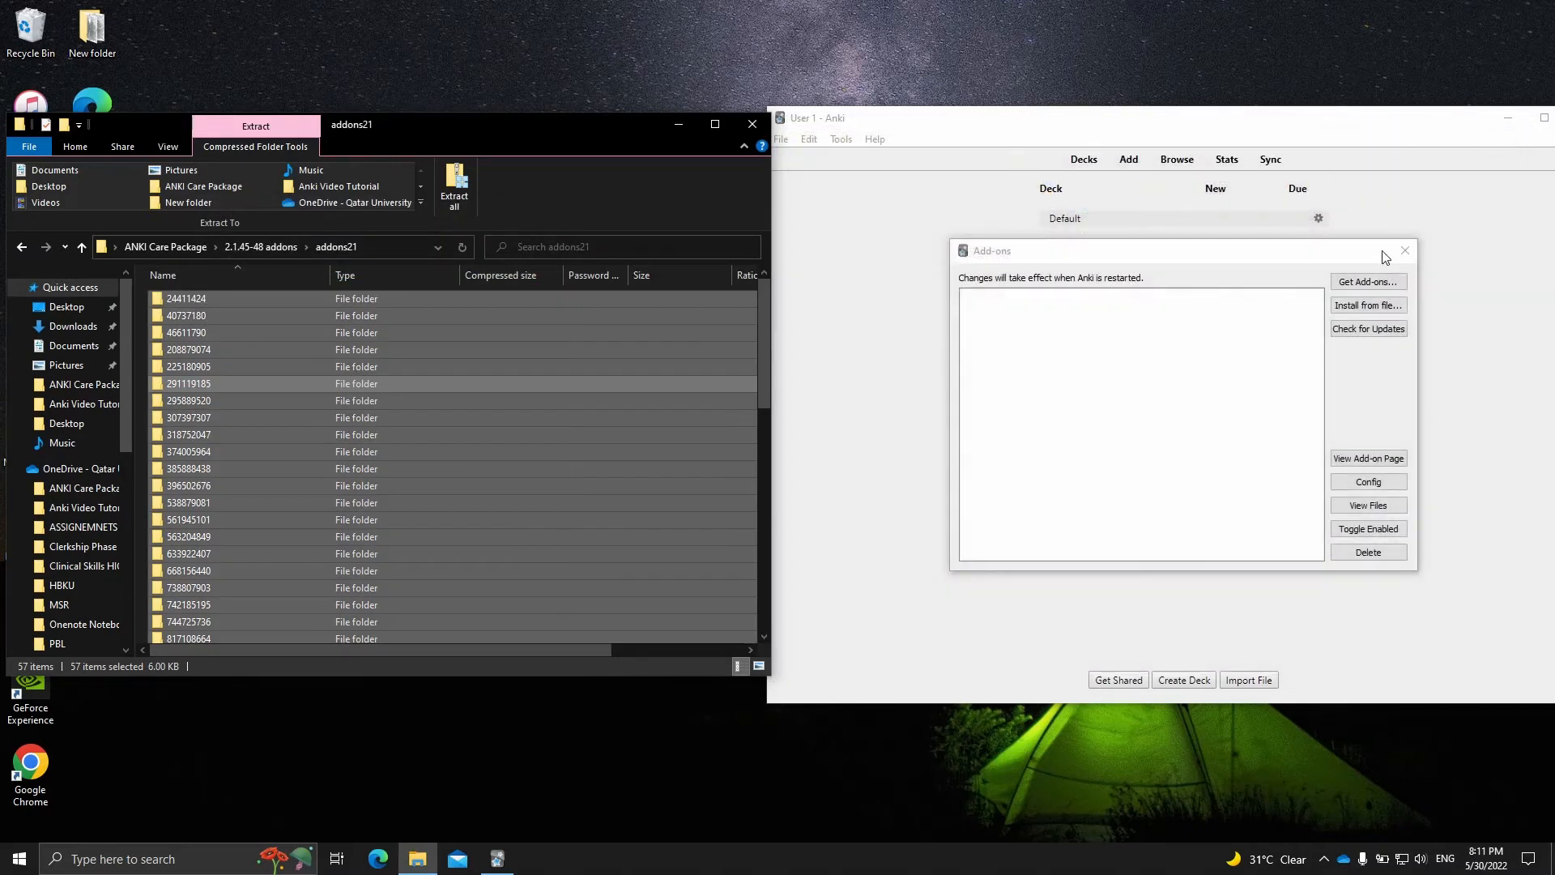
click(1406, 250)
mouse_move(909, 122)
mouse_down()
mouse_move(564, 112)
mouse_move(883, 123)
mouse_up()
click(1238, 108)
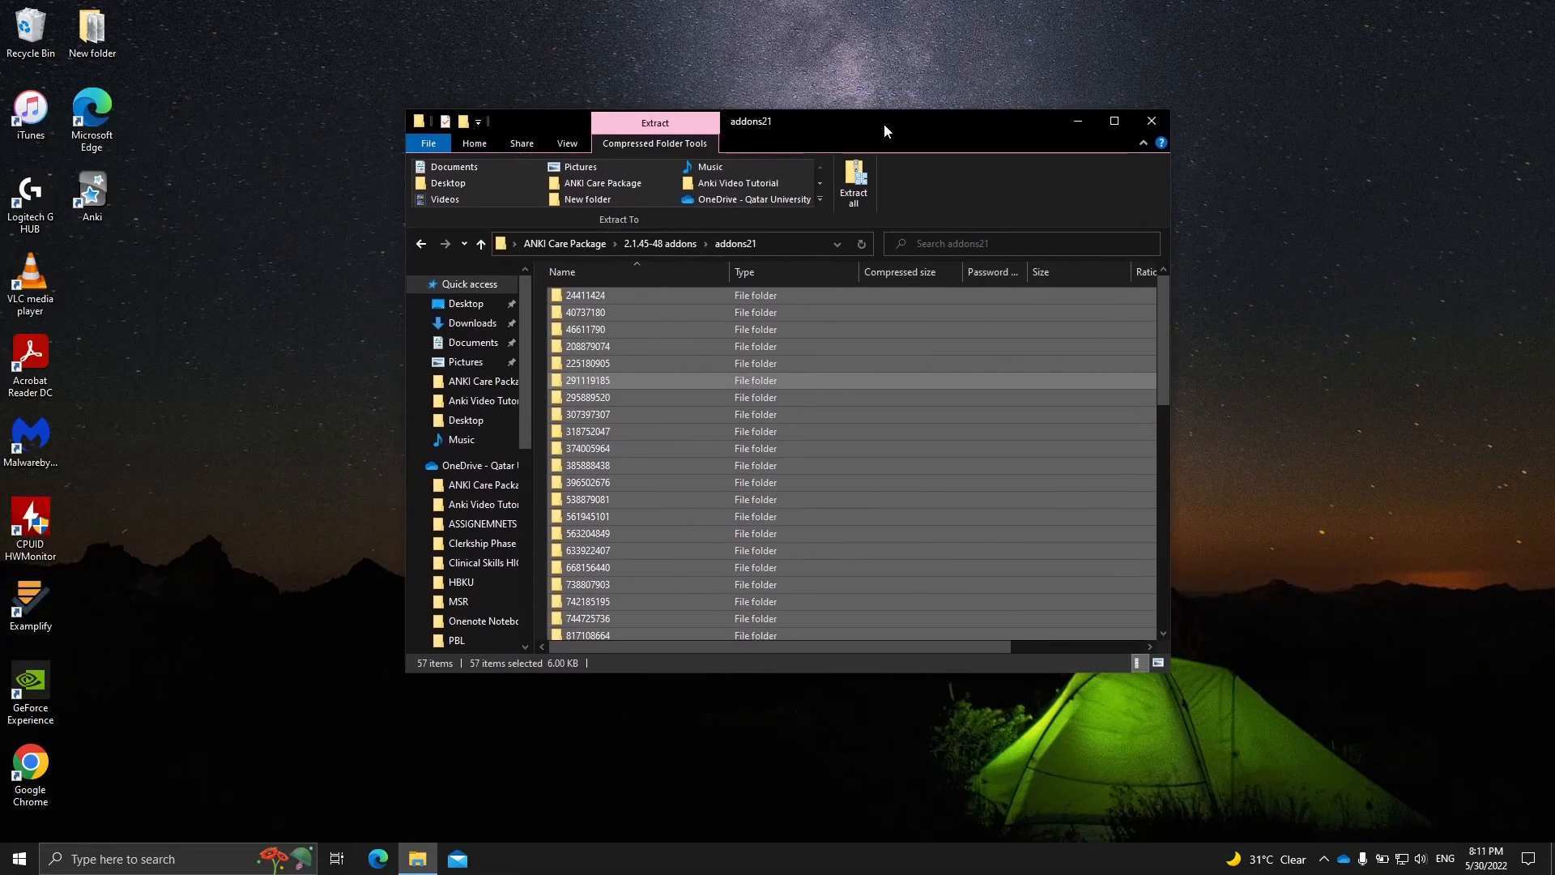
double_click(70, 192)
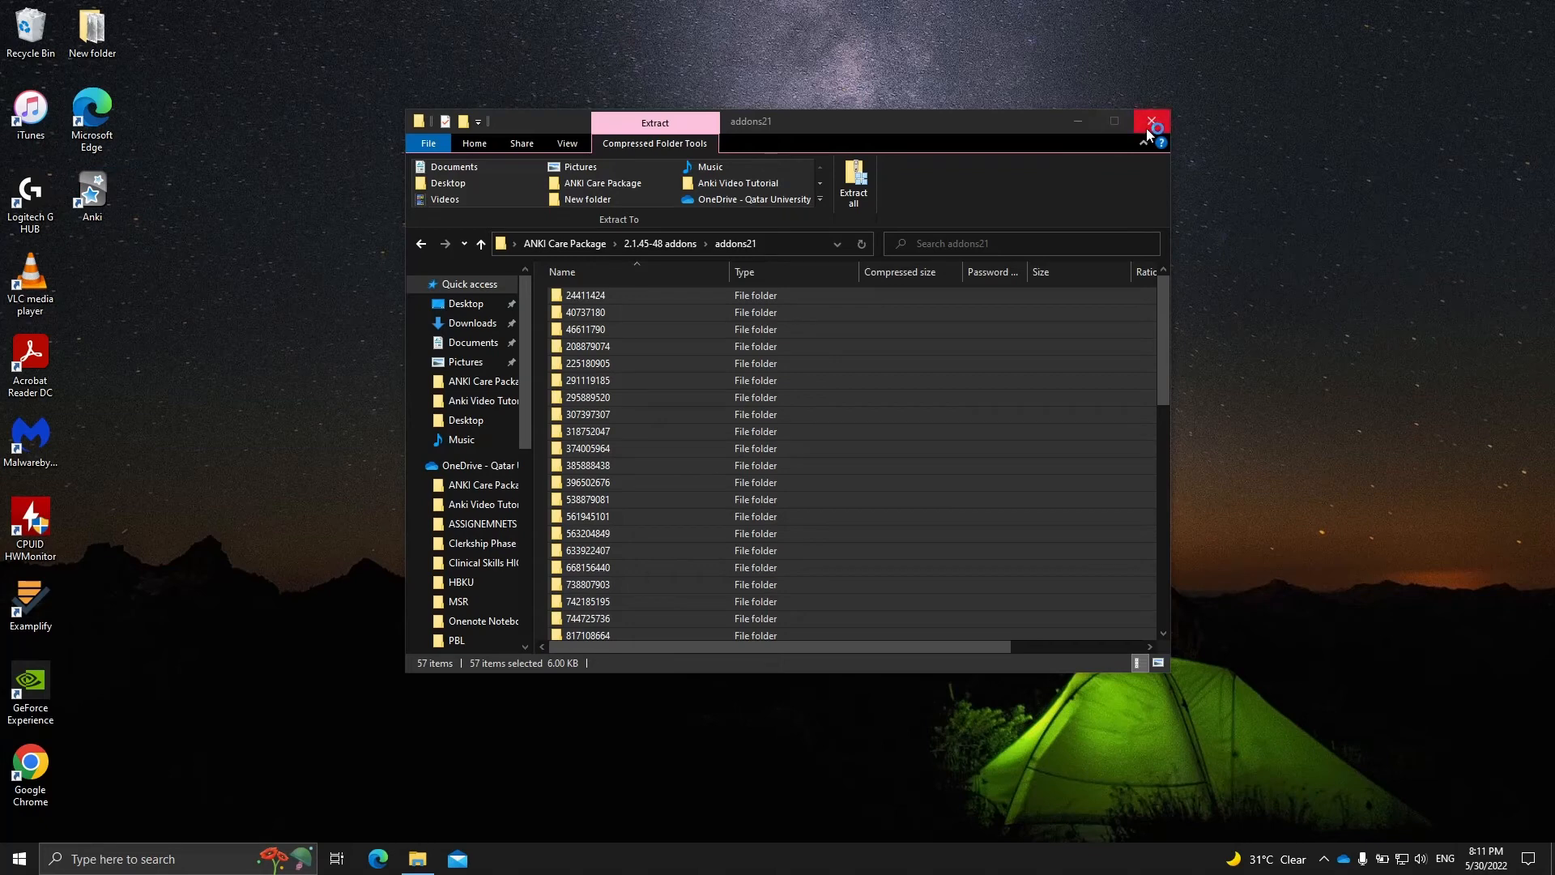
- Go back to the ANKI Care Package folder and arrange its window beside Anki's main window
click(599, 244)
click(1223, 367)
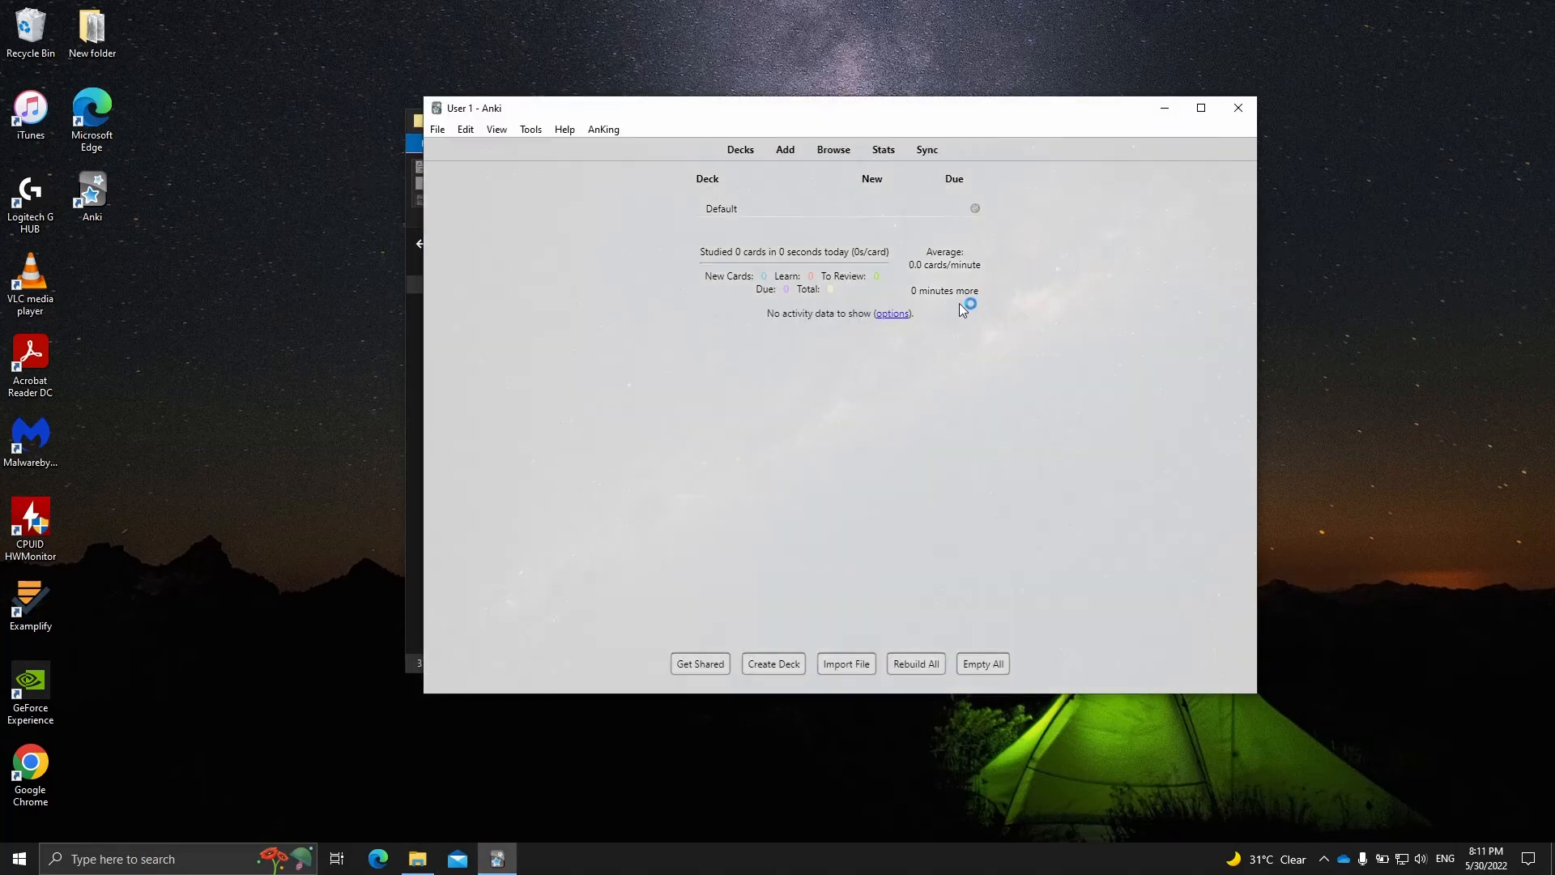
drag(611, 111, 996, 120)
drag(742, 124, 581, 113)
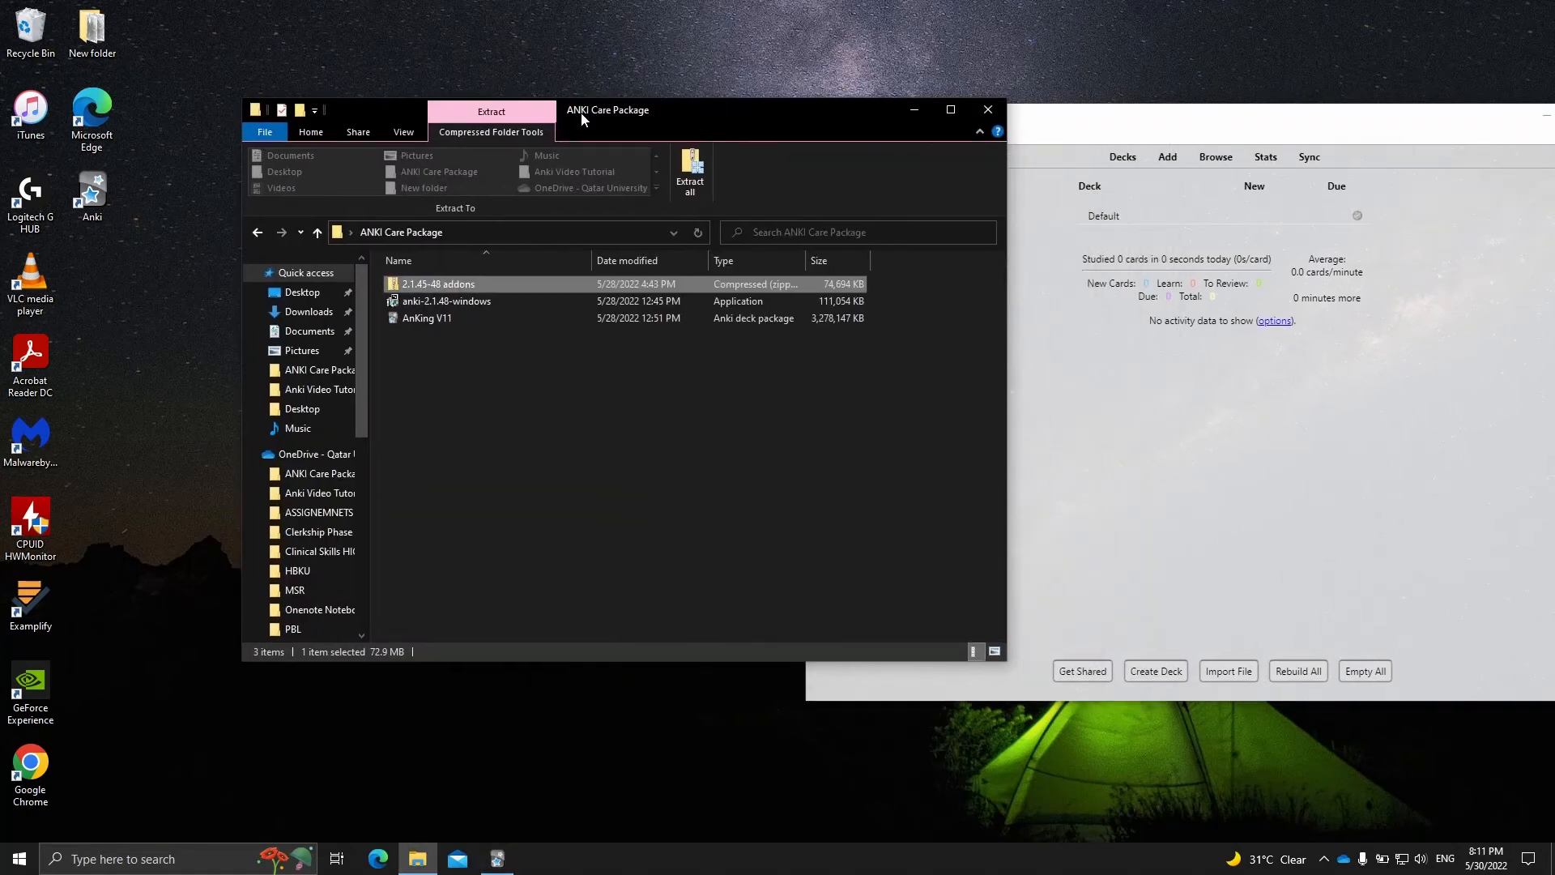
drag(675, 124, 471, 137)
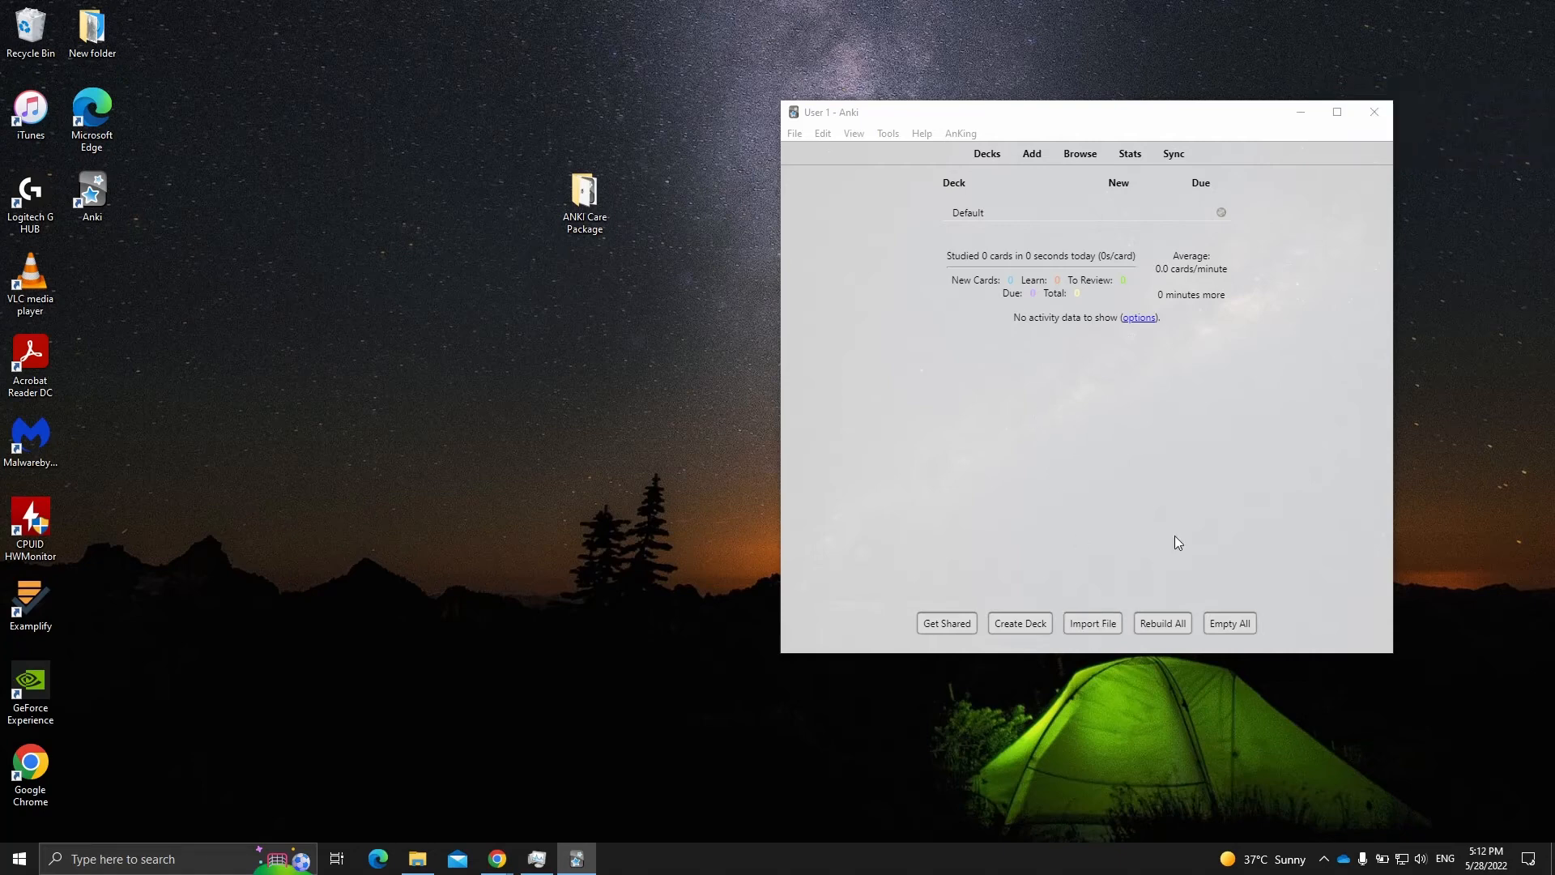
- Import the AnKing V11 deck package from the desktop's ANKI Care Package folder and close the import report
click(1088, 626)
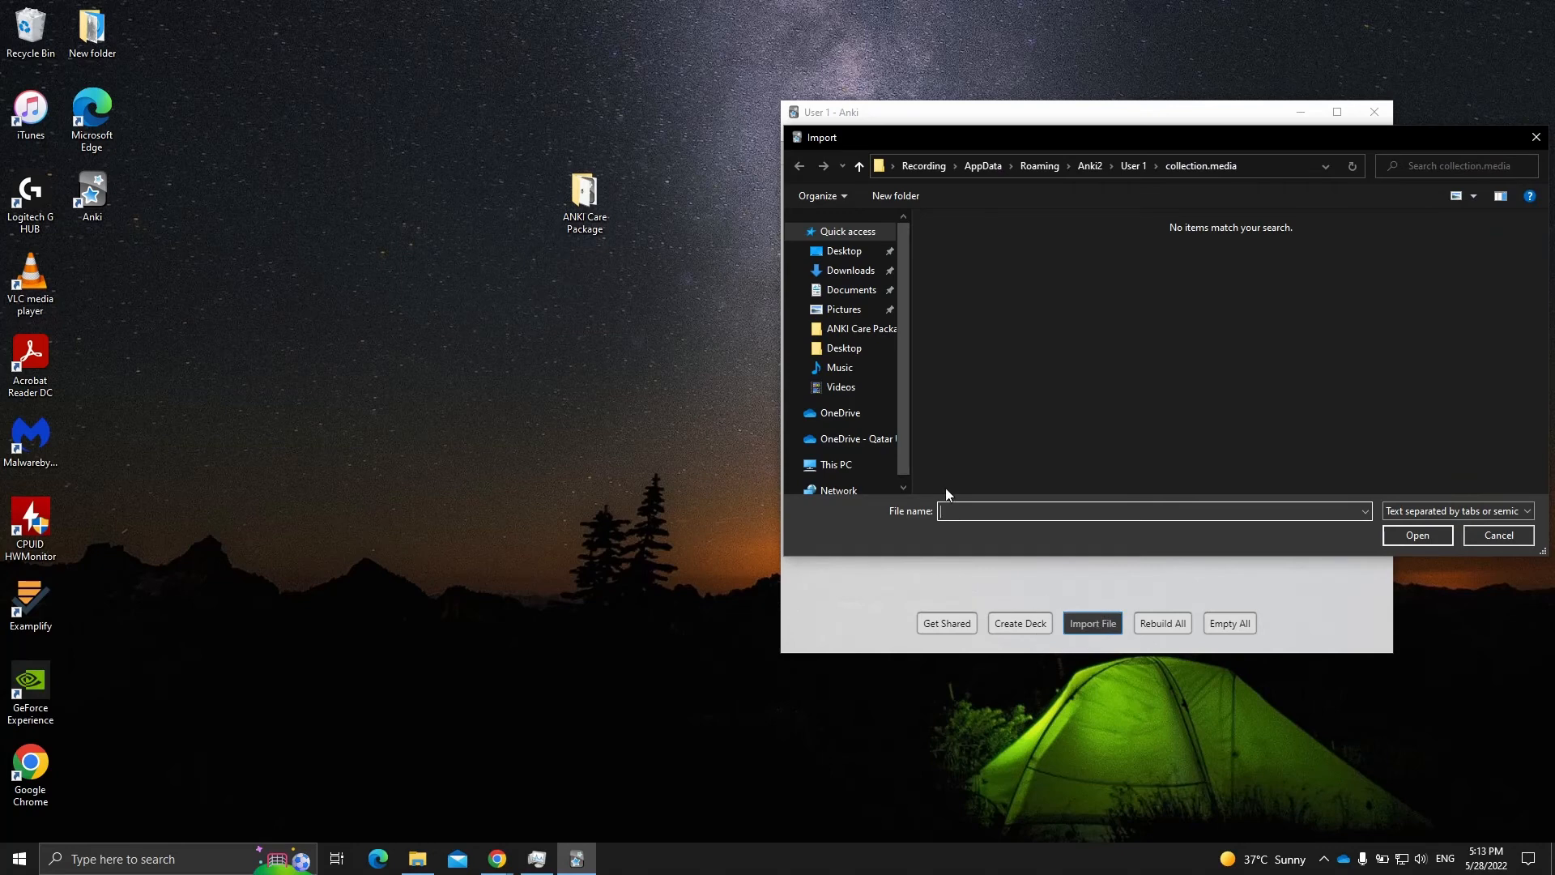
click(845, 250)
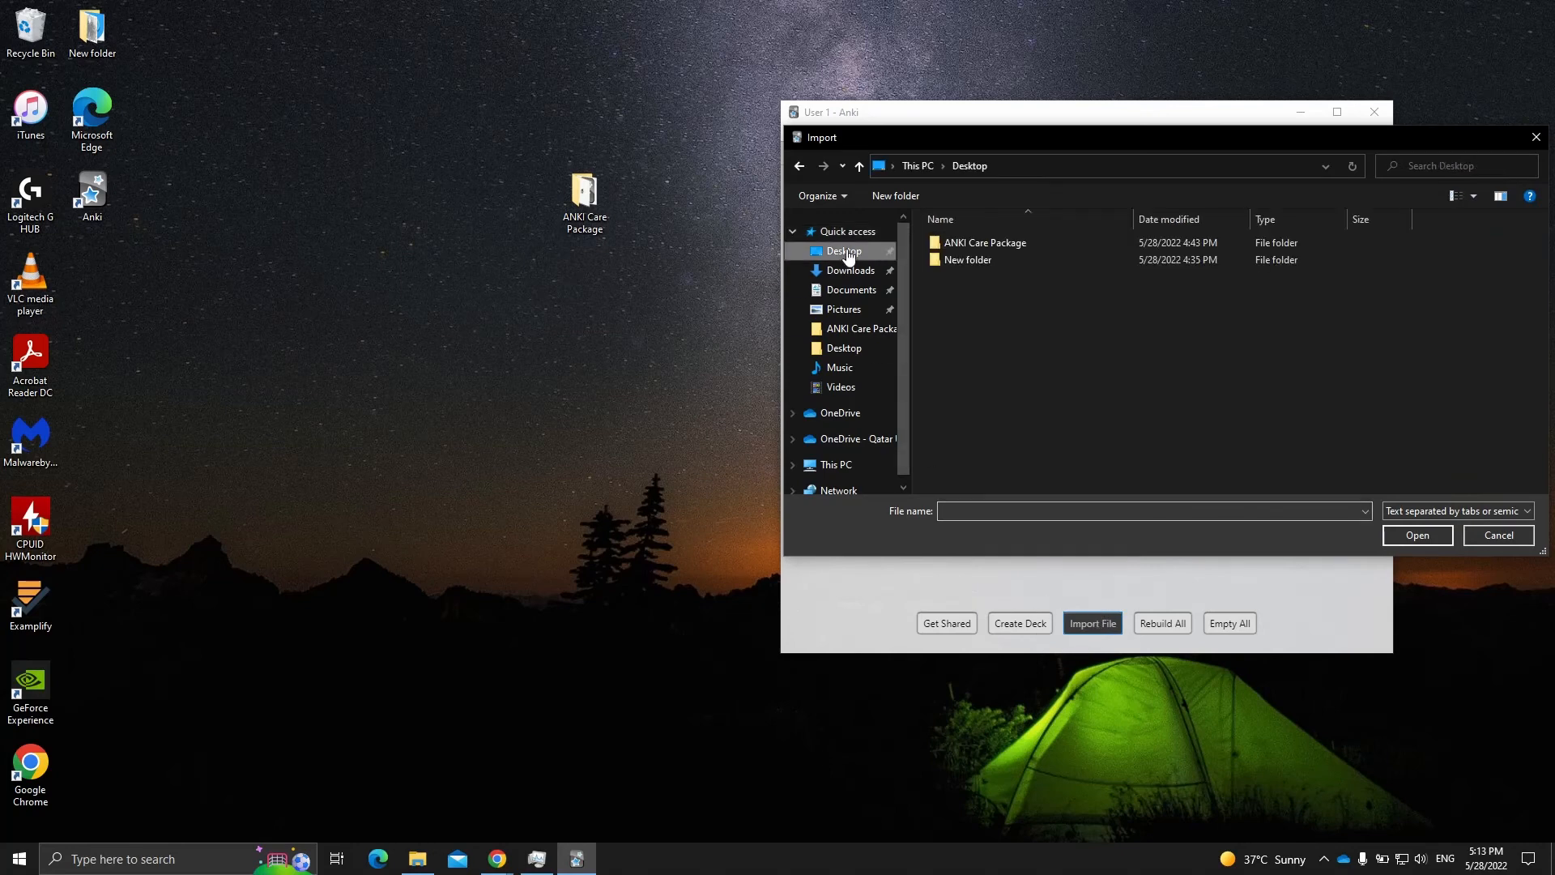
double_click(969, 243)
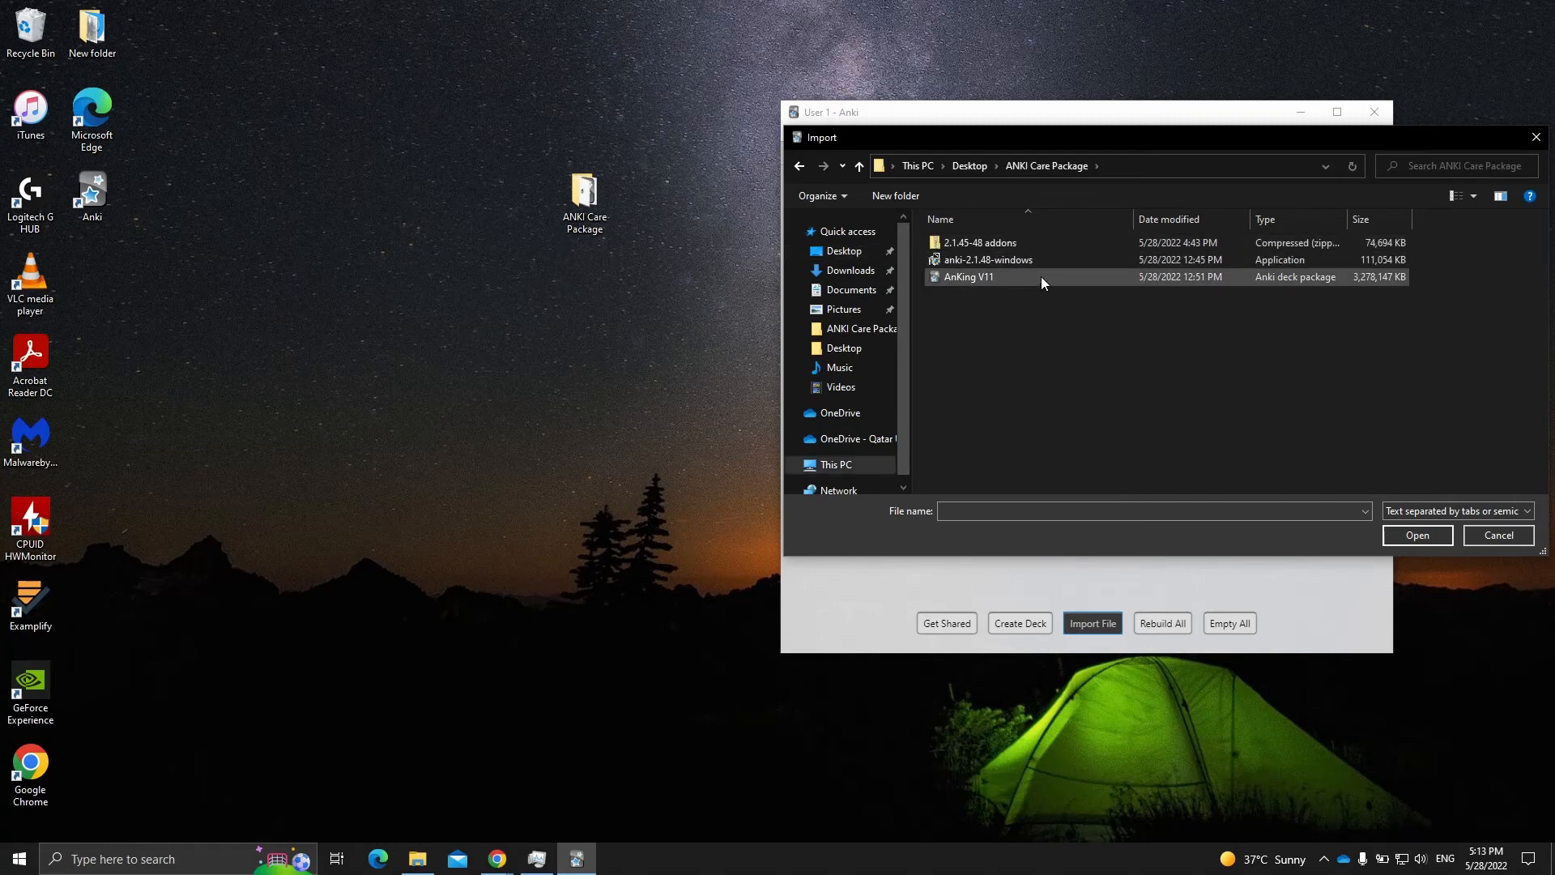
click(979, 279)
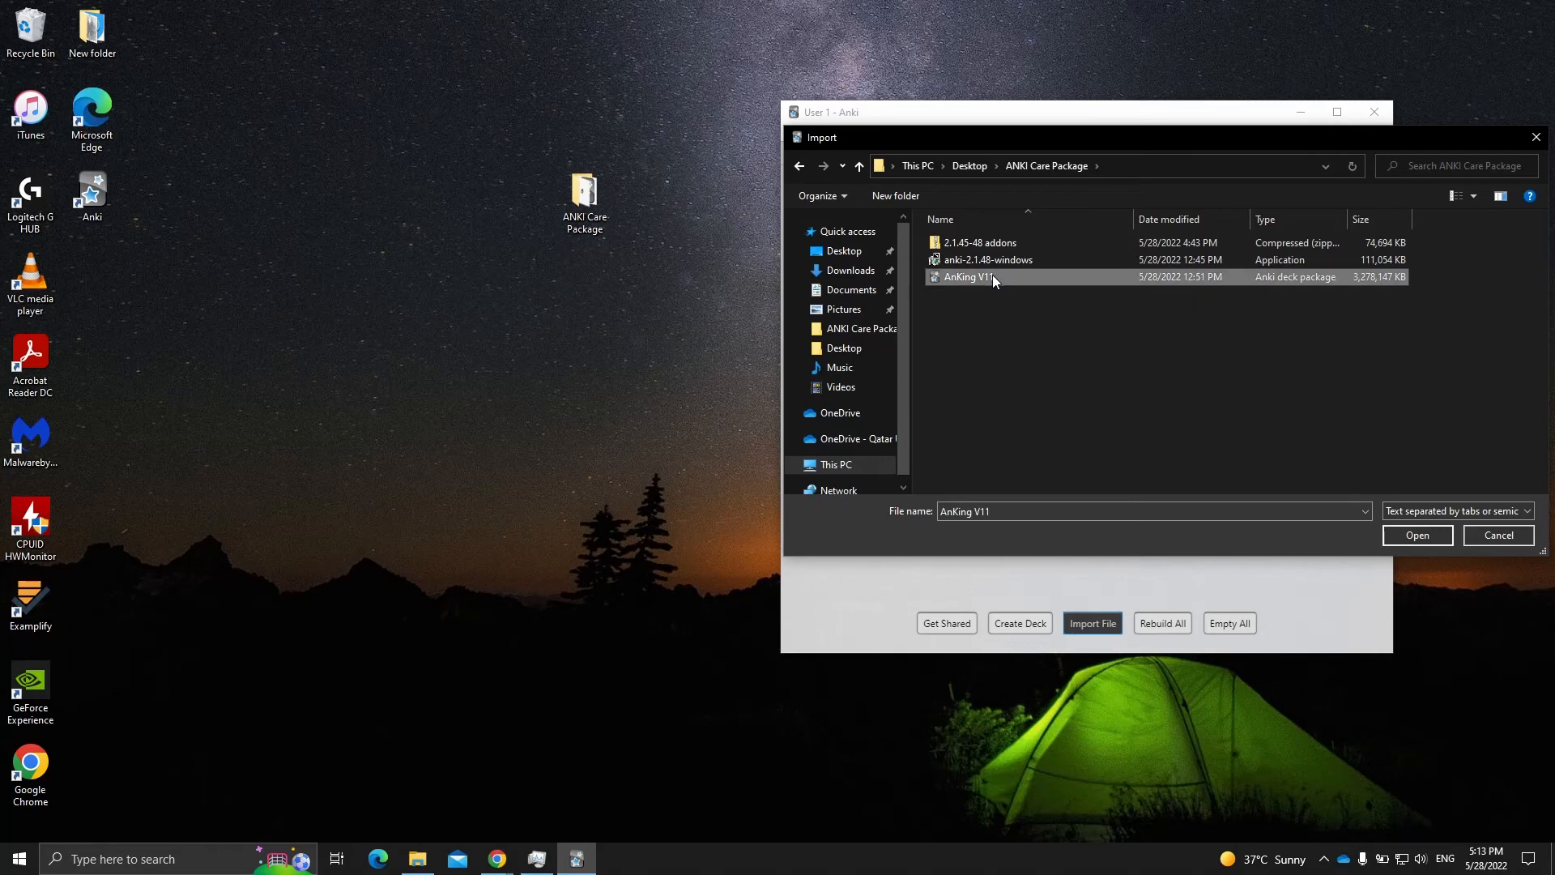
click(1418, 534)
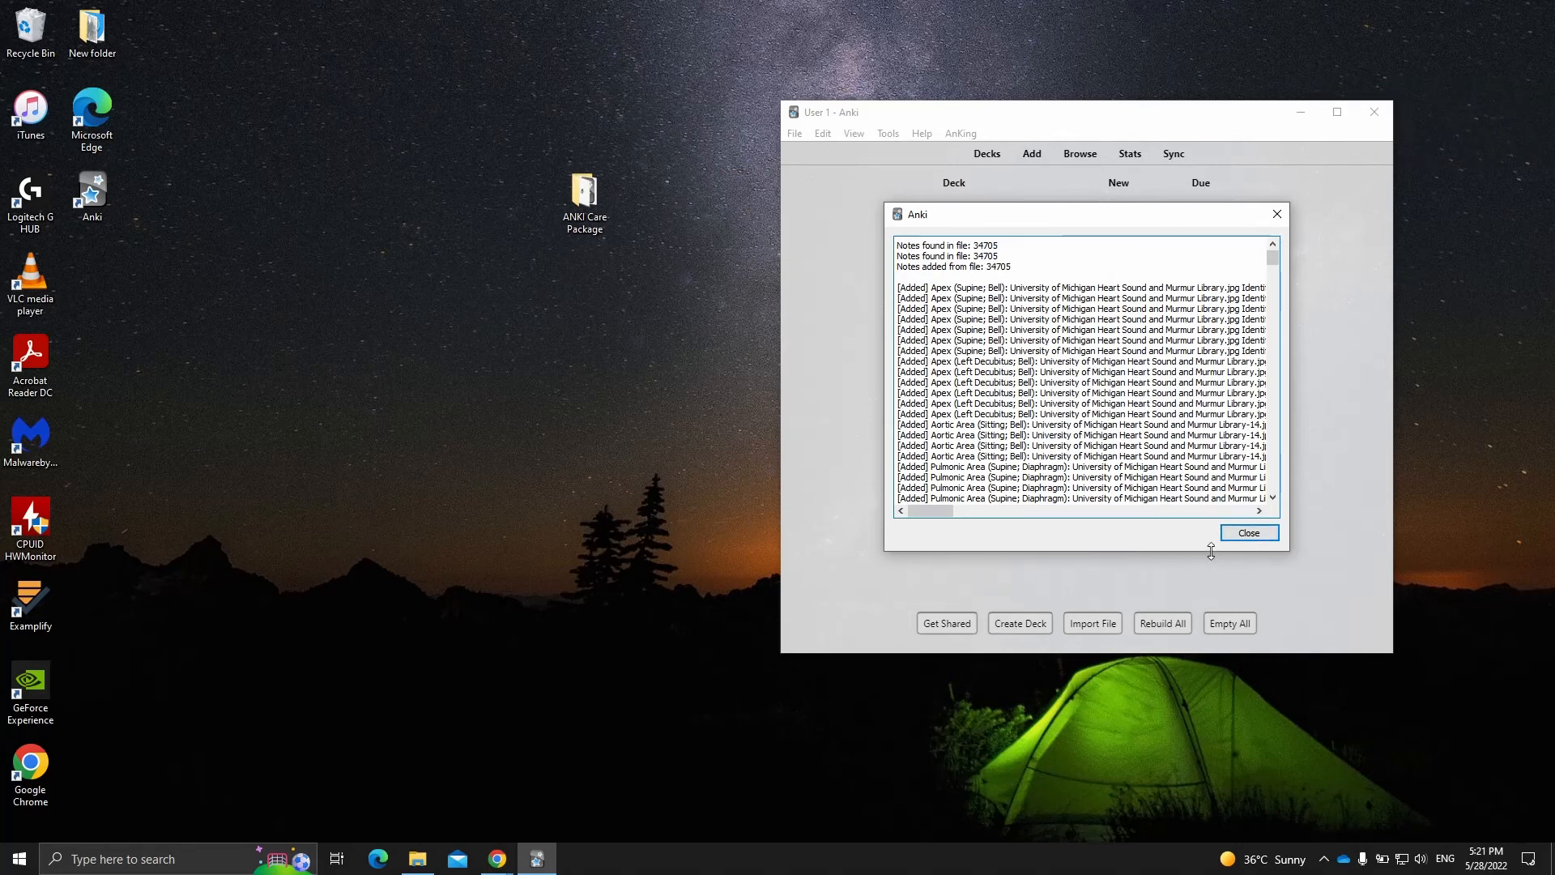
click(1247, 538)
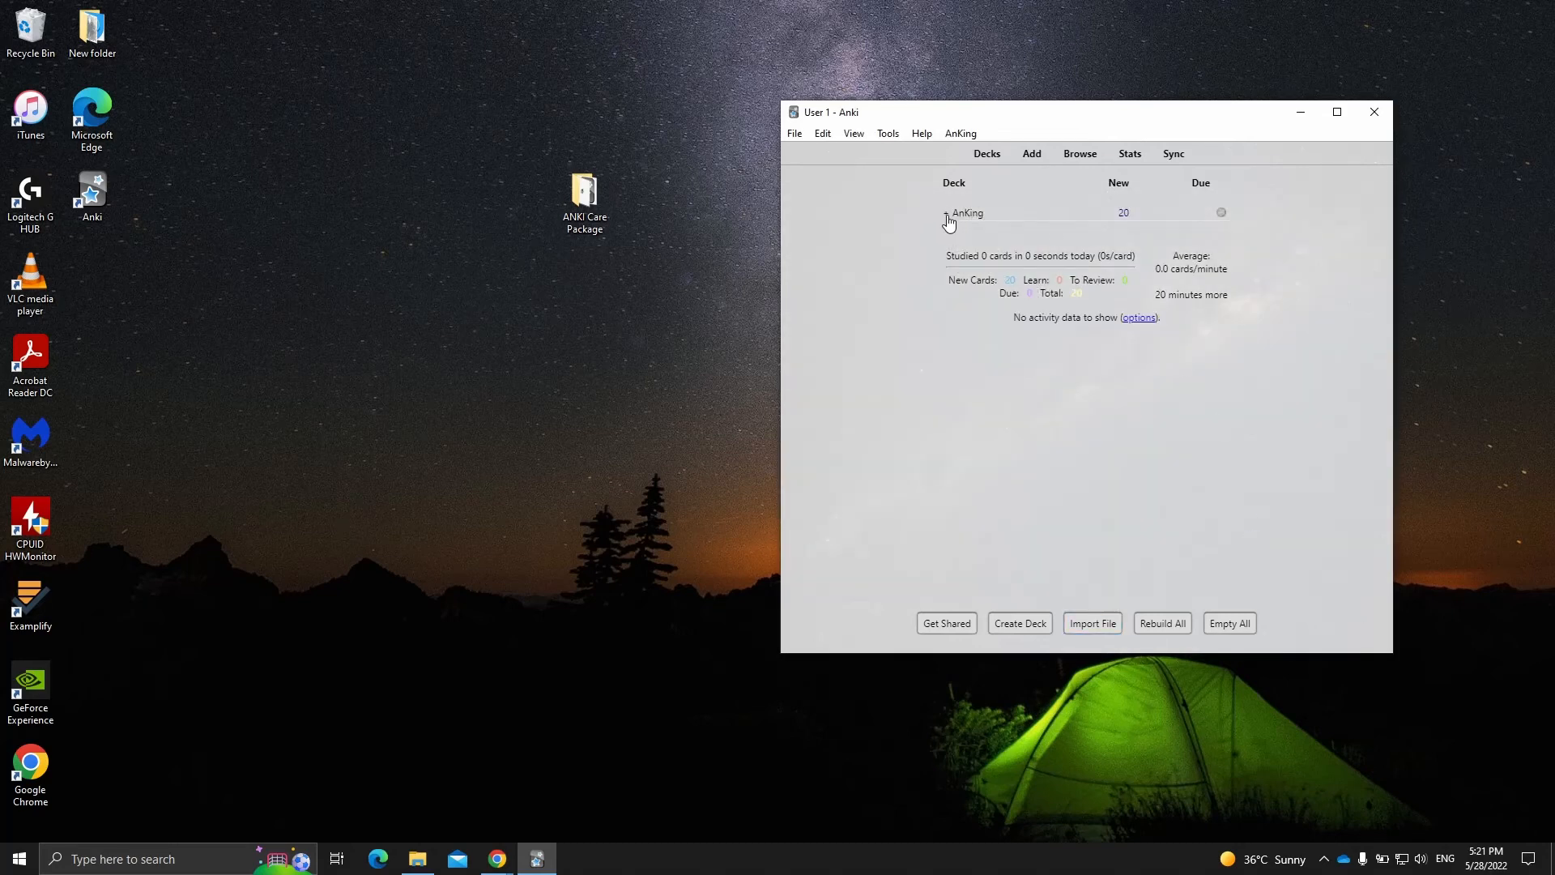
click(947, 215)
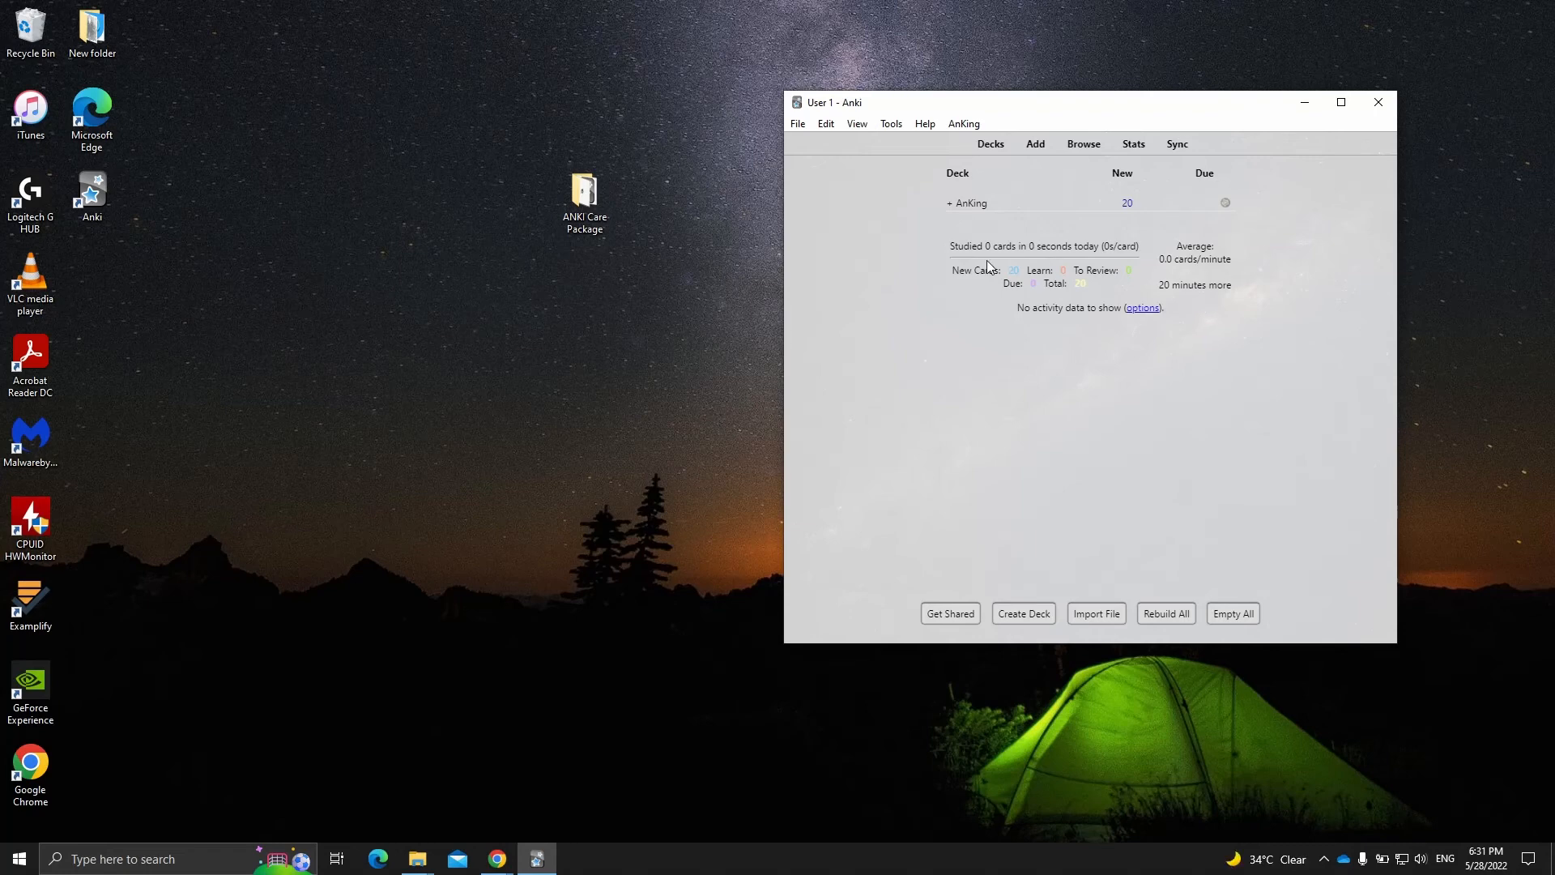
click(1225, 202)
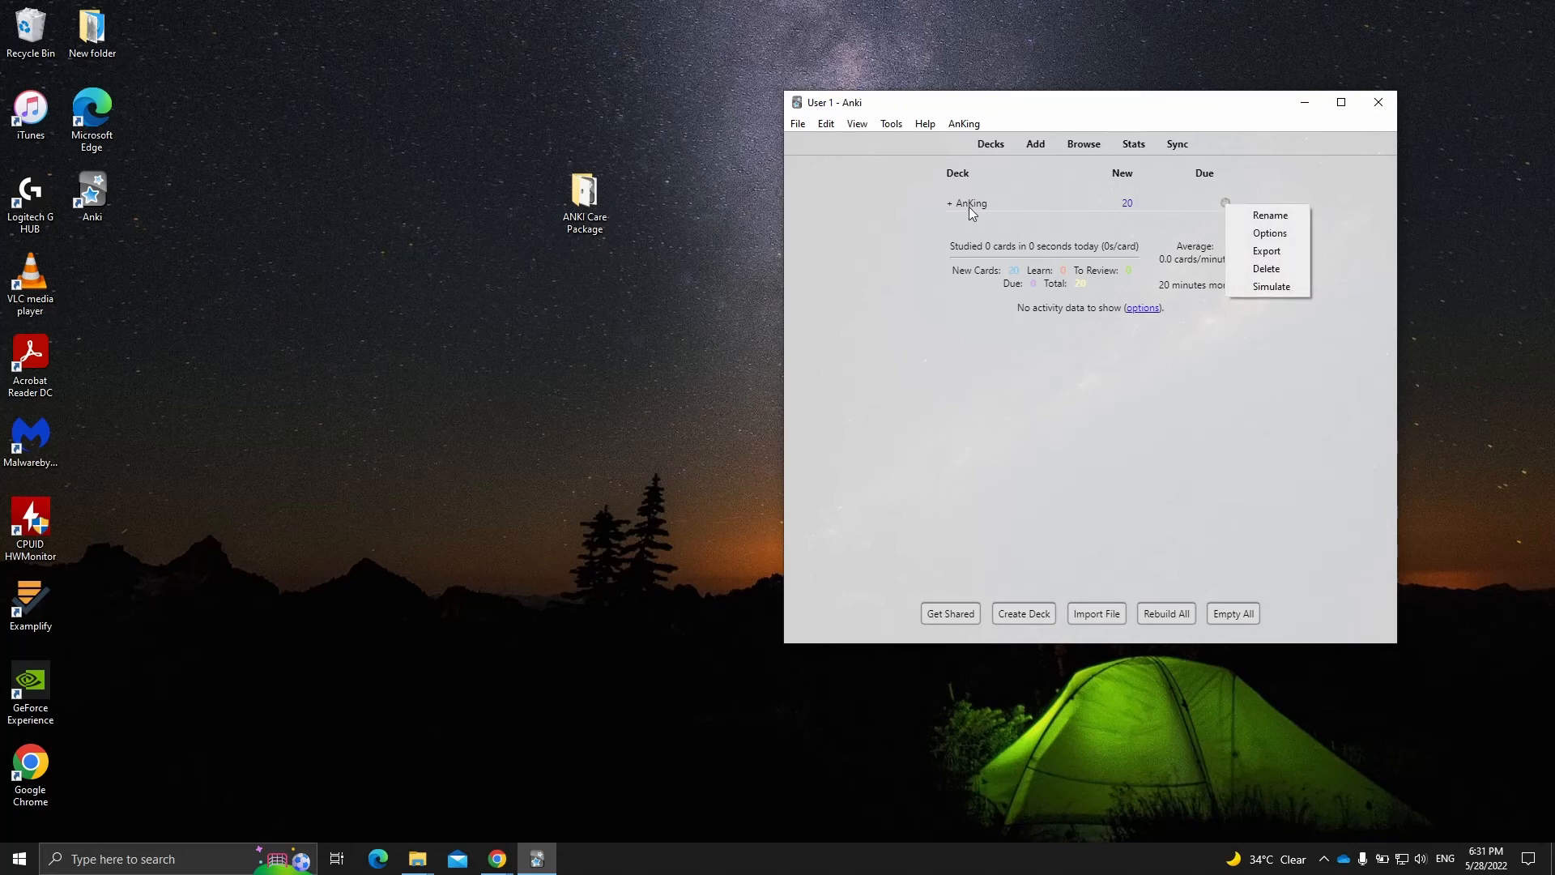
click(1265, 235)
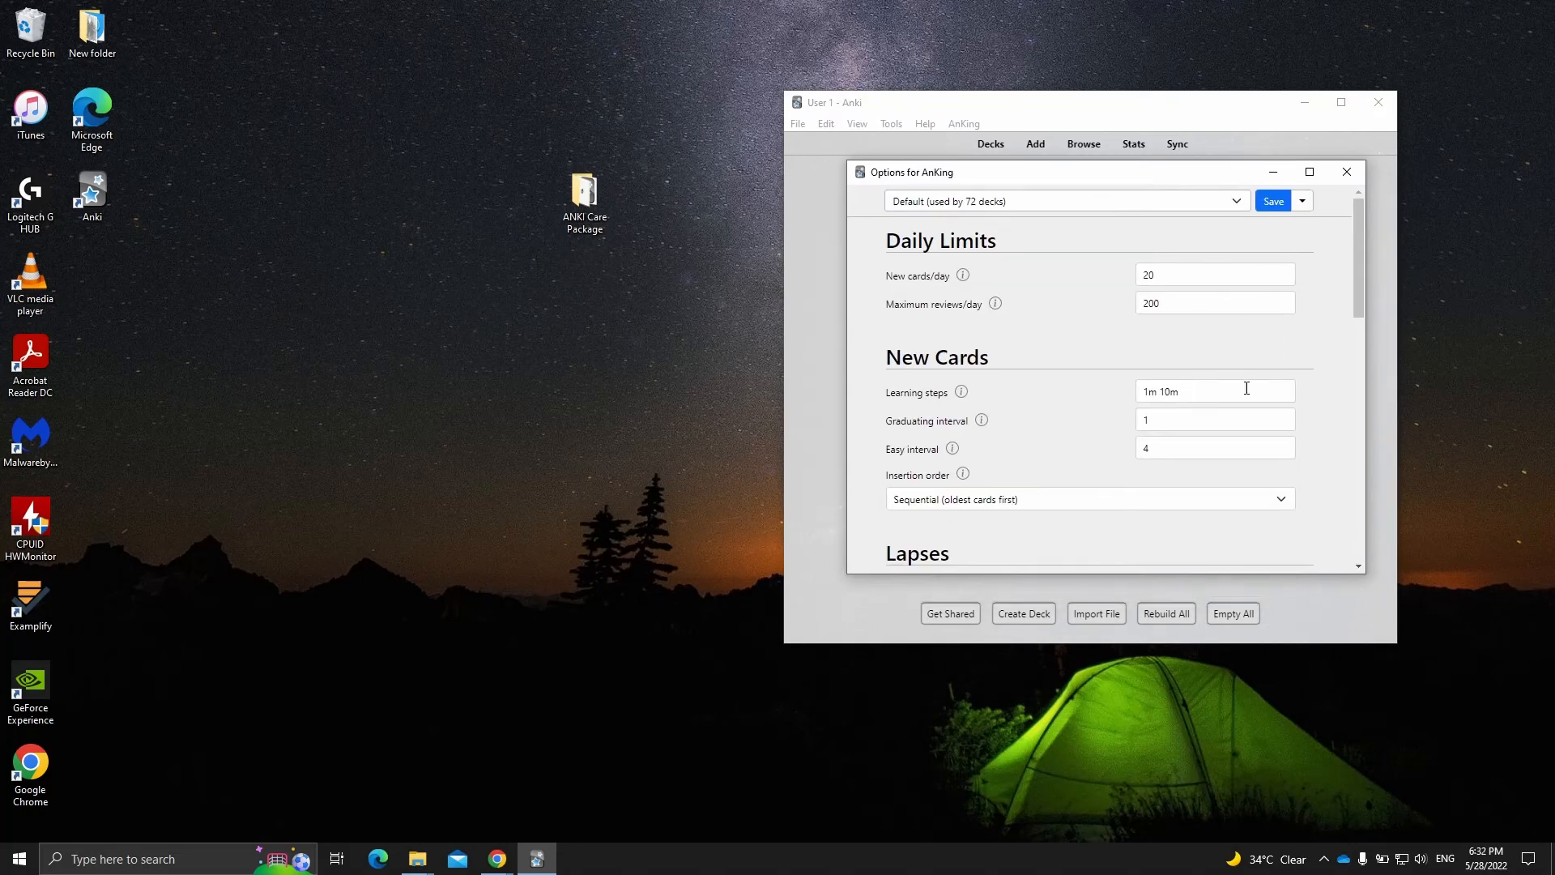
click(1336, 172)
- Open the AnKing deck's older-style options dialog and add a new options group named Recom Settings
click(1225, 204)
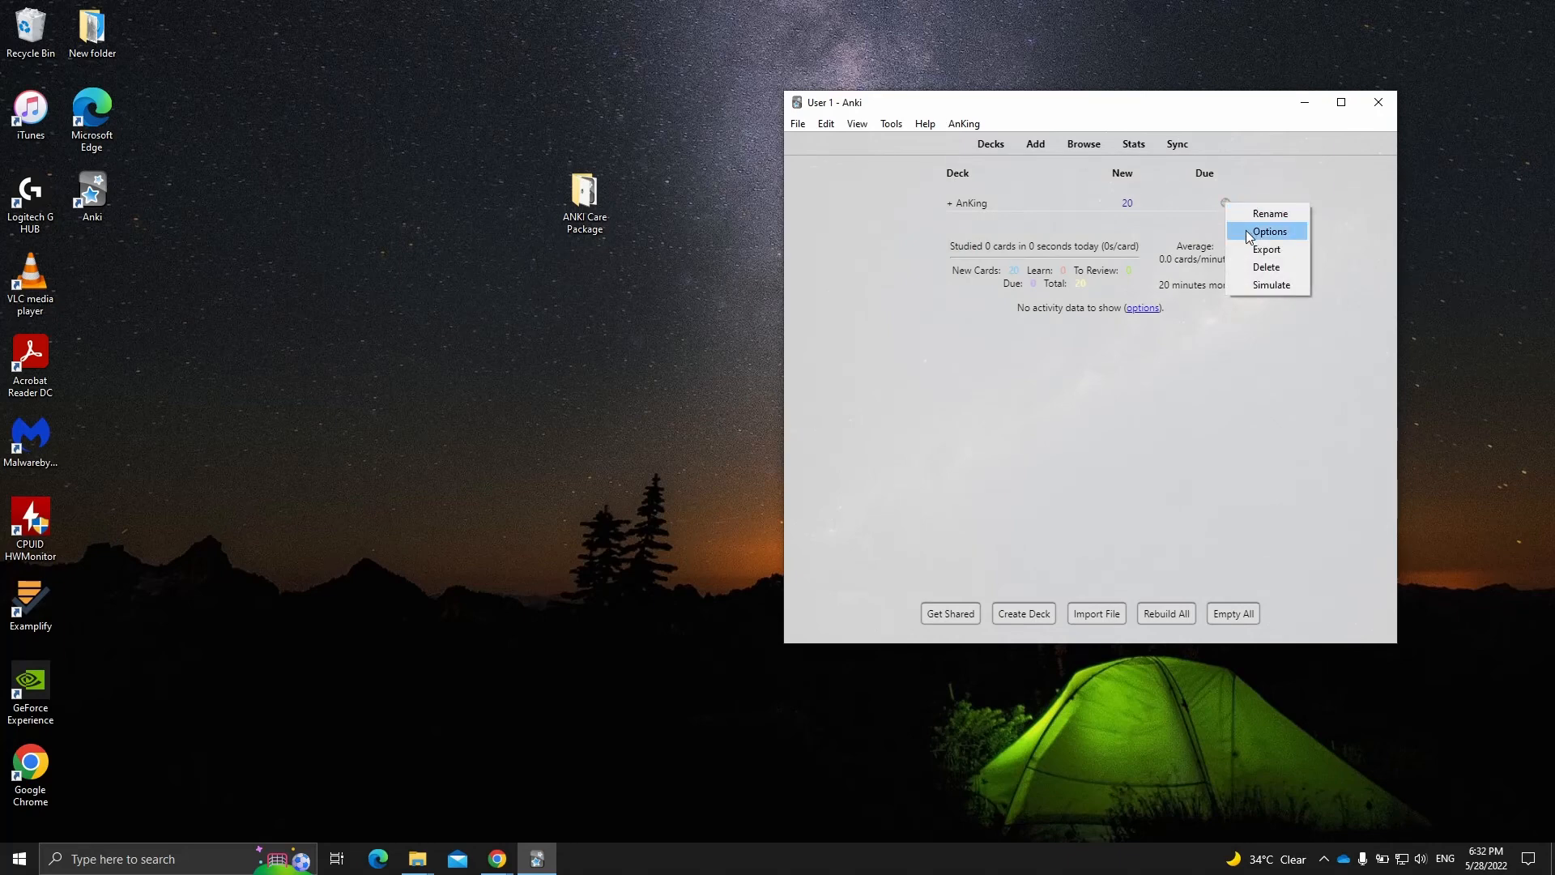
shift+click(1251, 233)
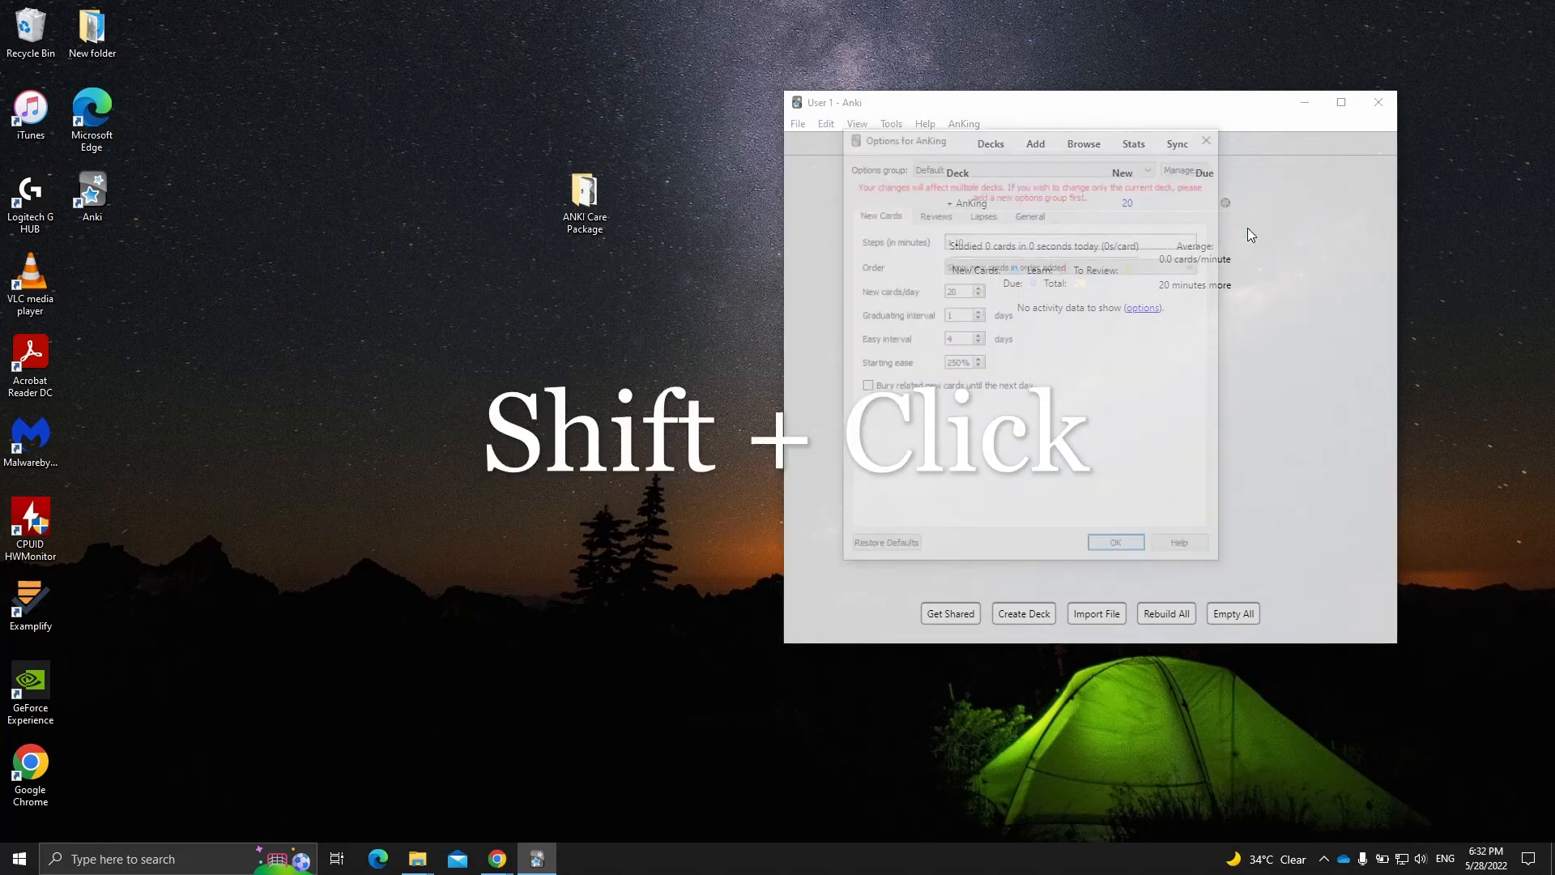
click(1150, 168)
click(1153, 167)
click(1183, 169)
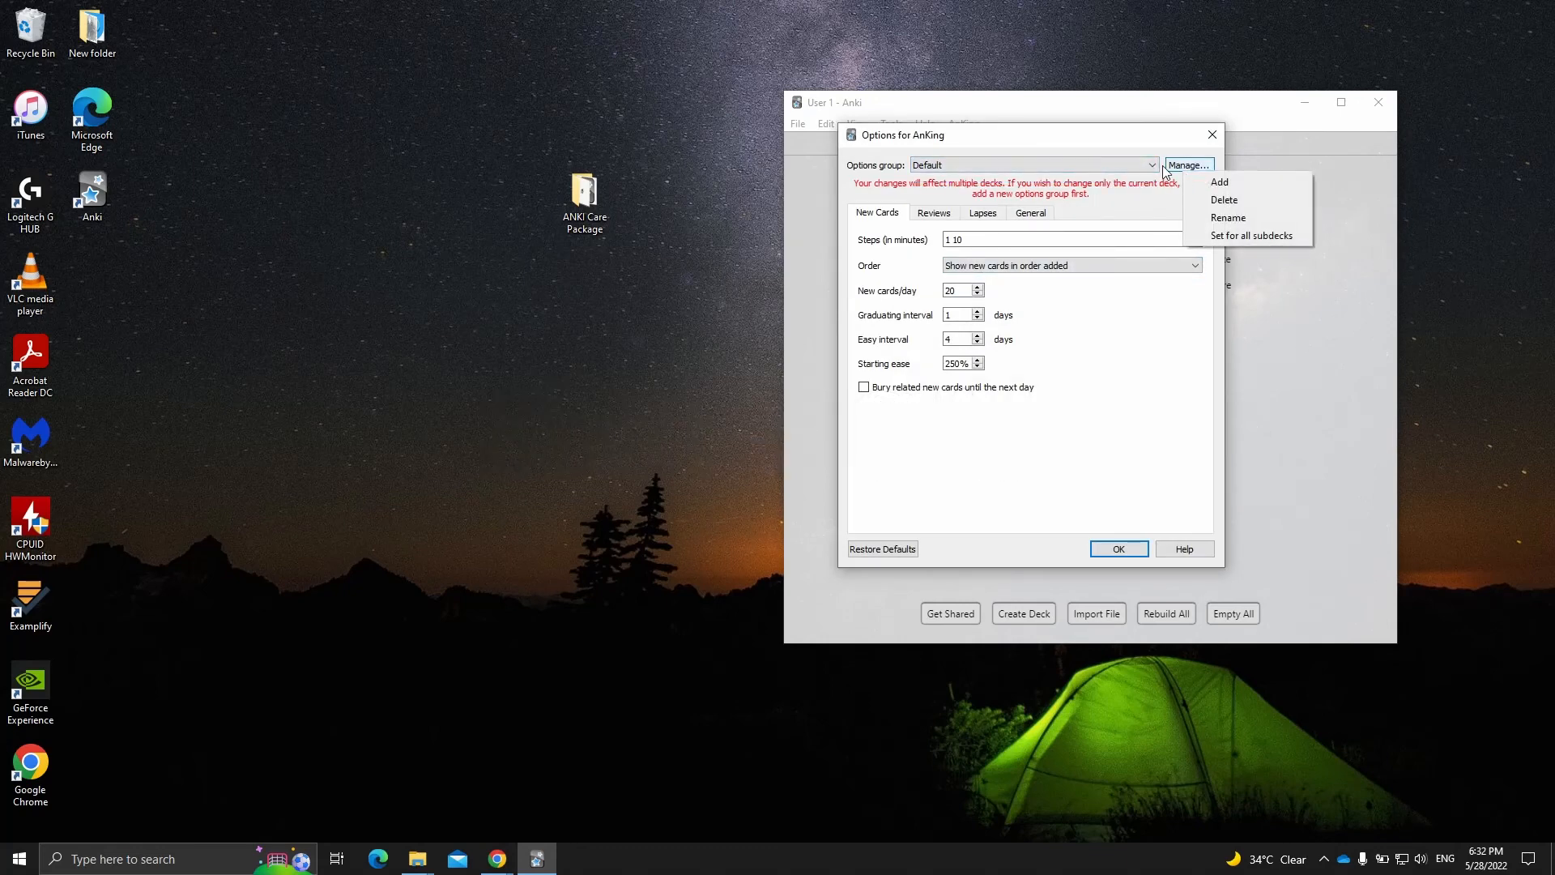
click(1161, 192)
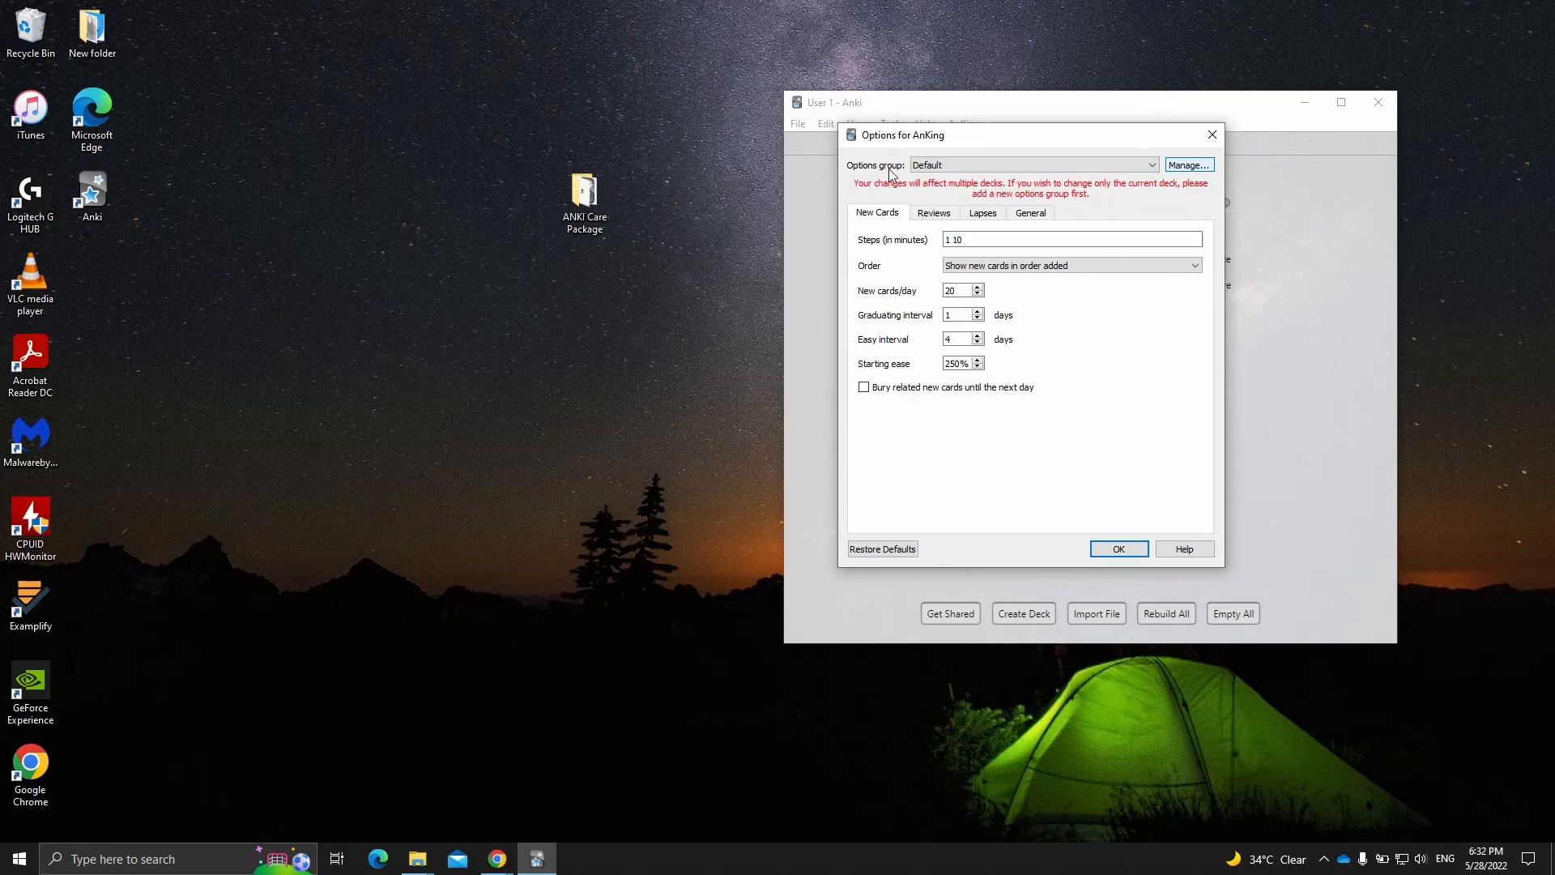
click(1182, 167)
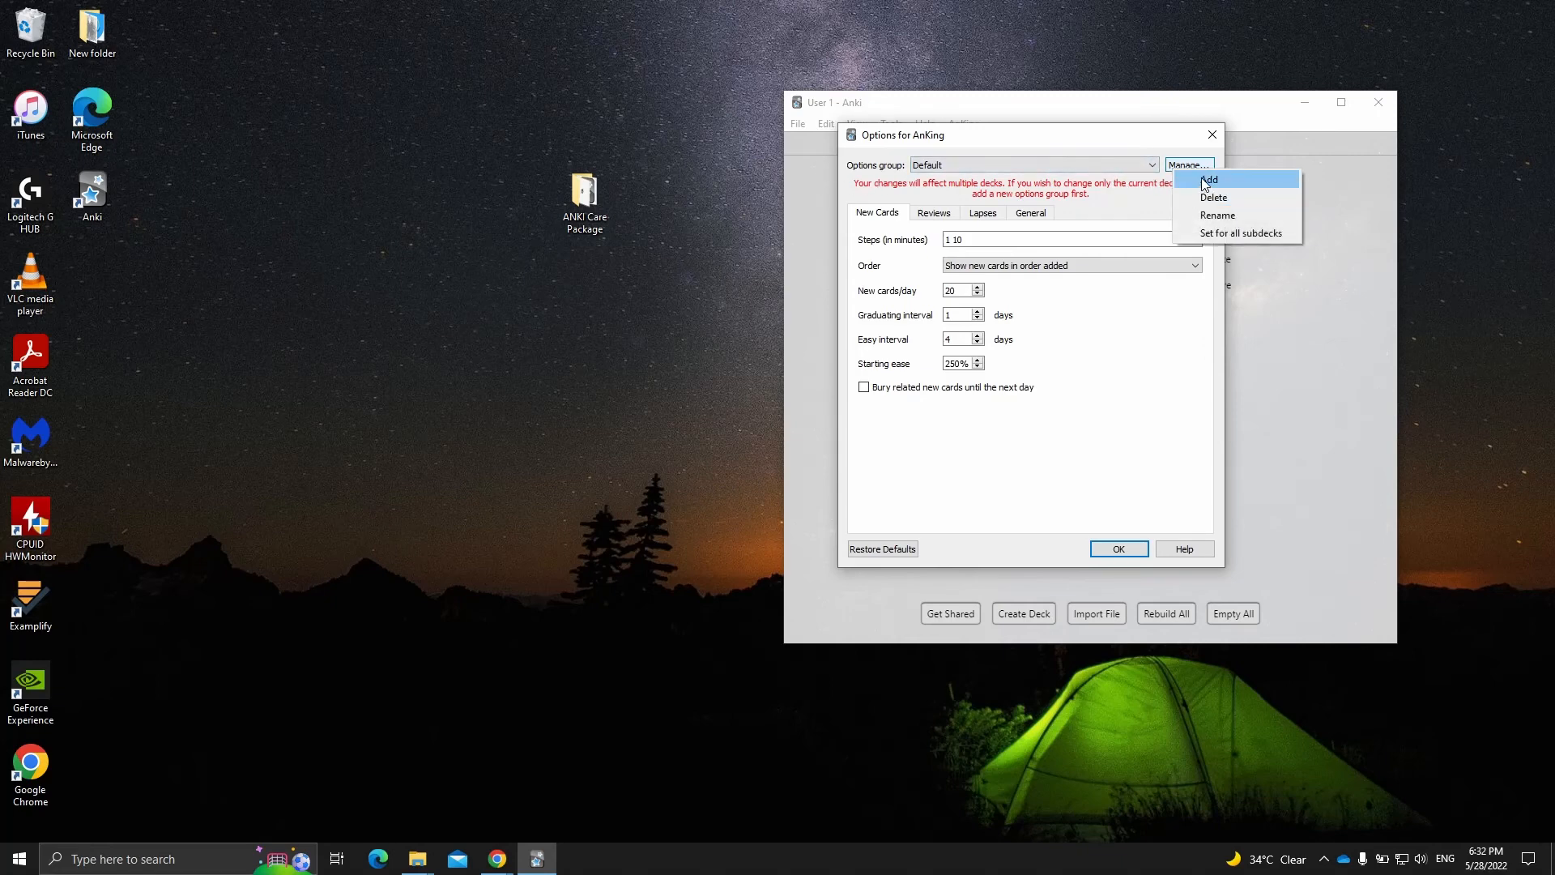
click(1197, 181)
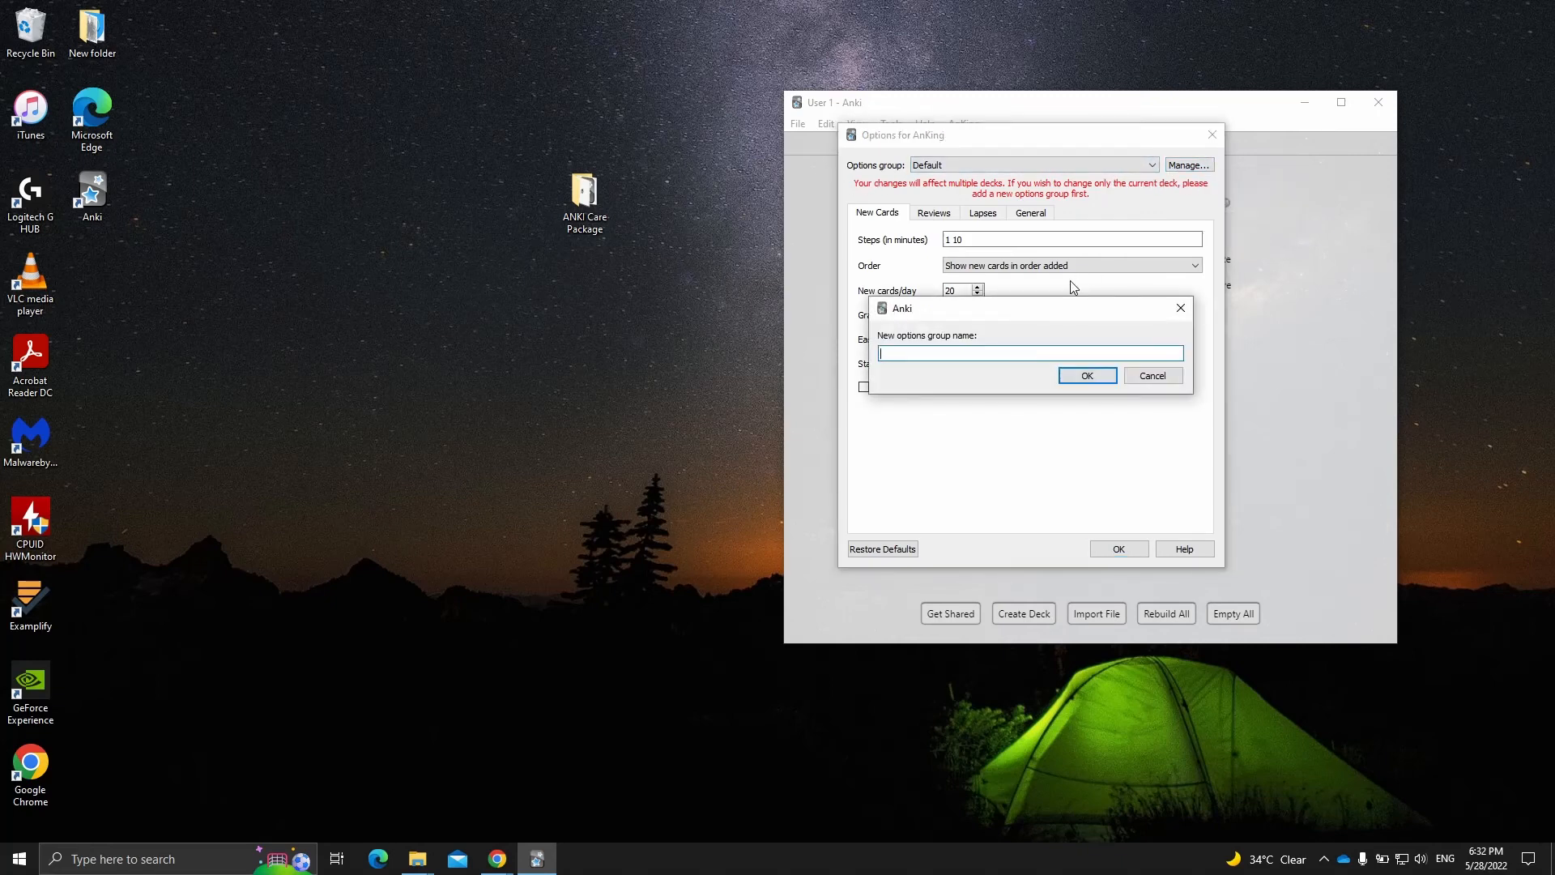
text(Recom Settings)
key(Return)
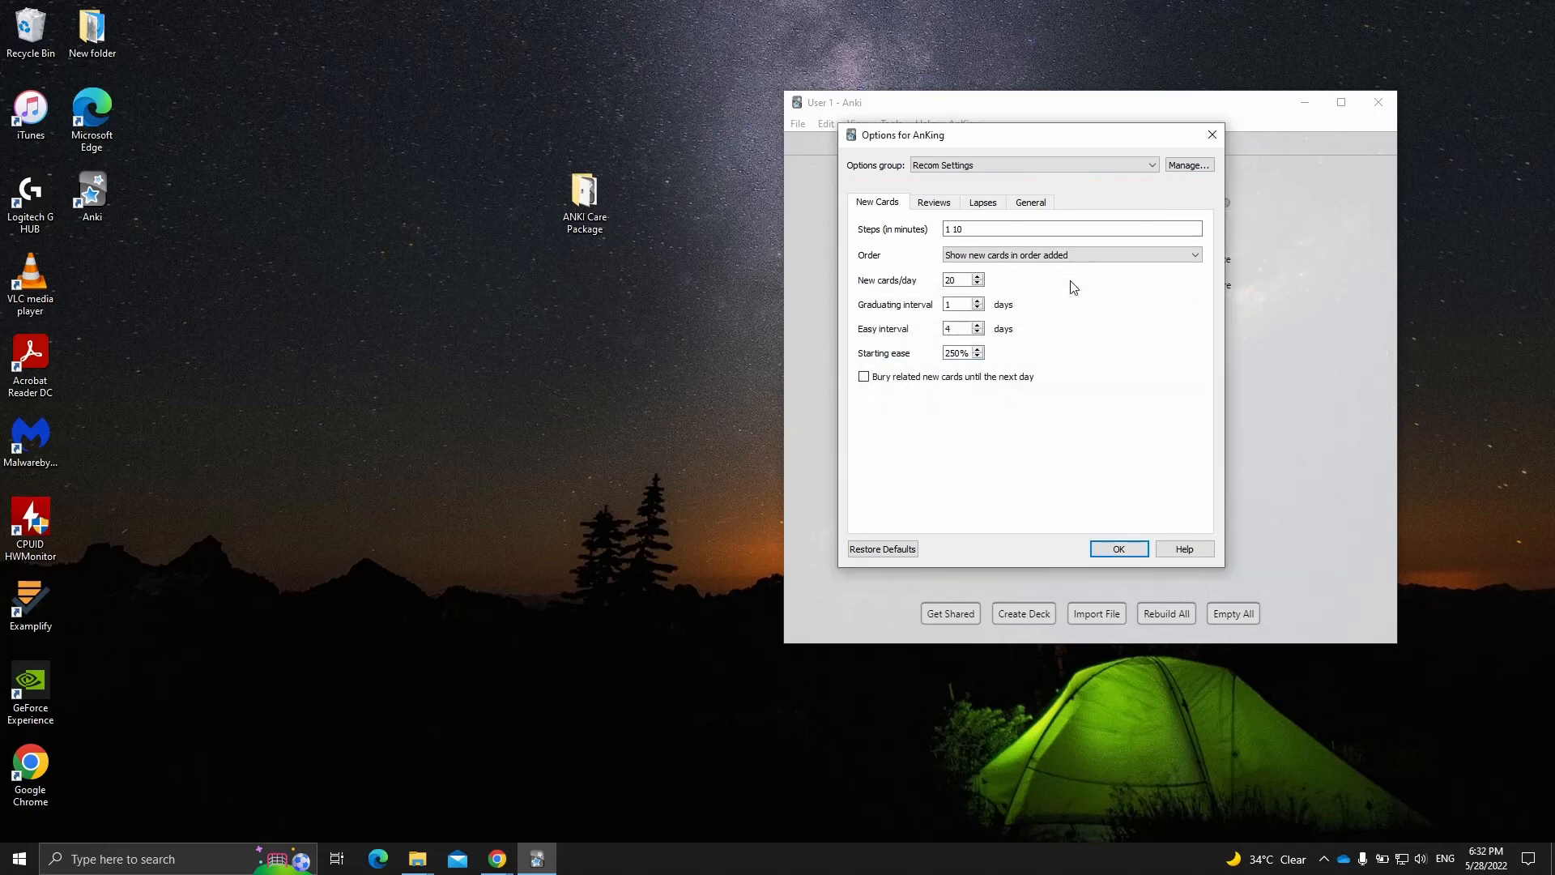
- Configure new cards with steps 25 1440, order added, 9999 new cards per day and a graduating interval of 3 days
drag(975, 228, 914, 230)
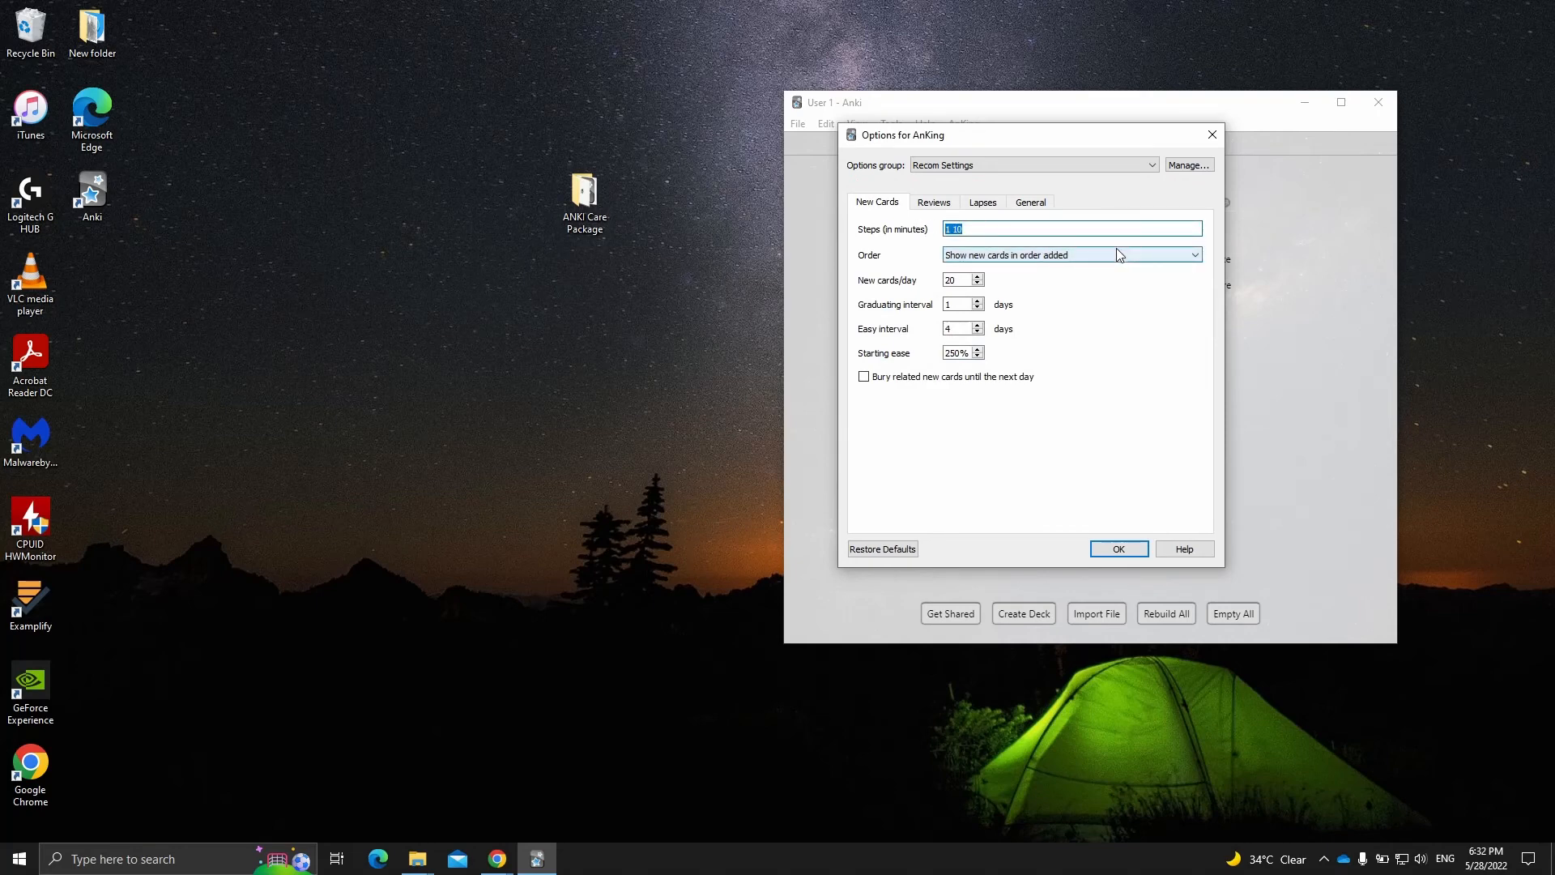
text(25 1440)
click(1009, 257)
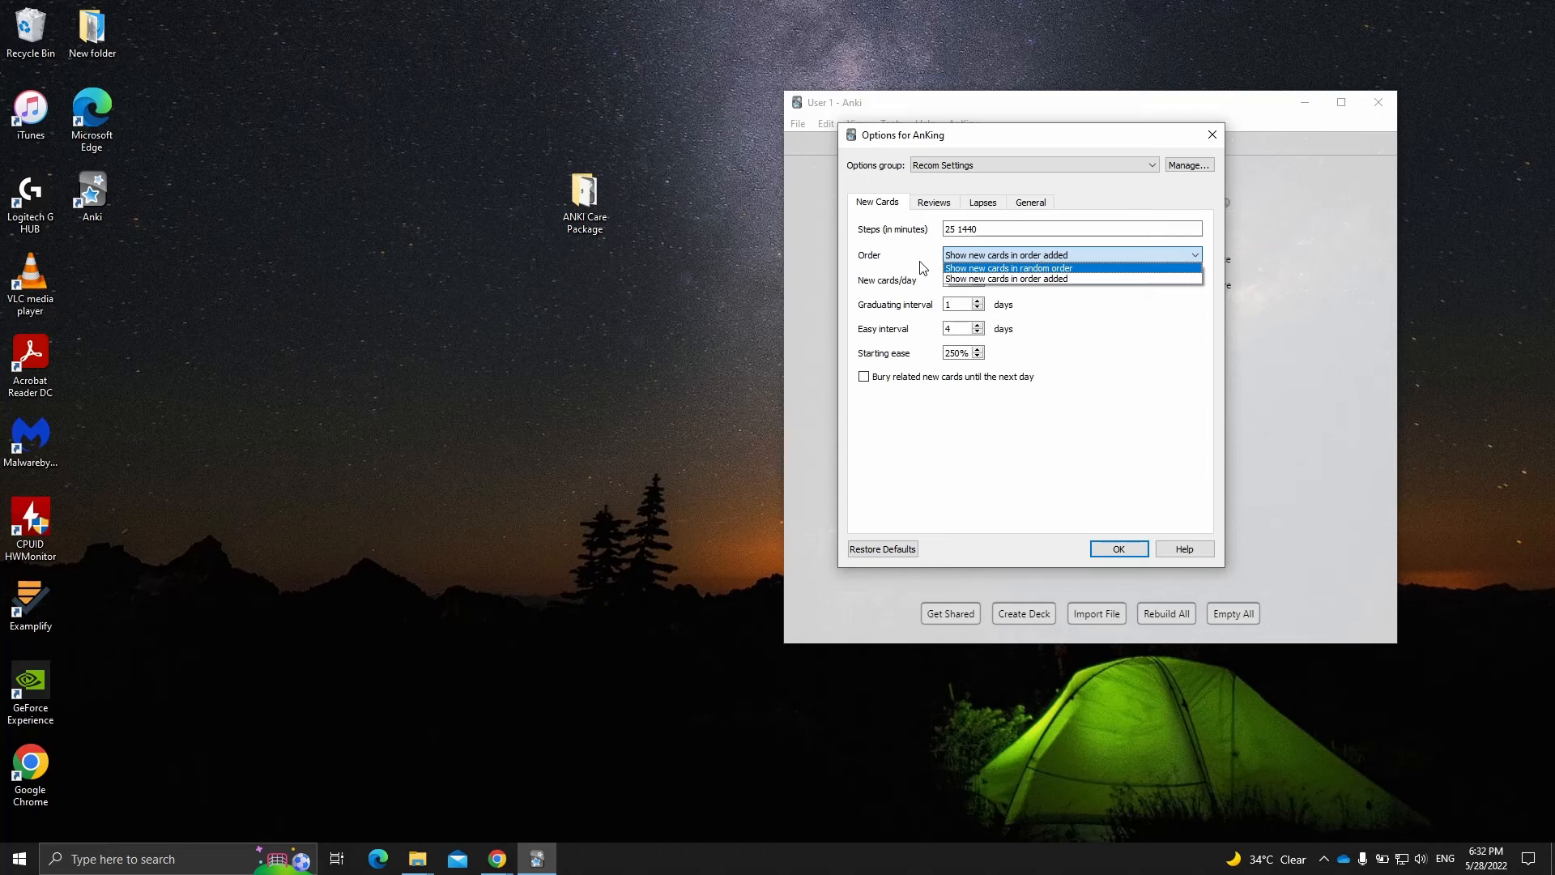
click(1038, 281)
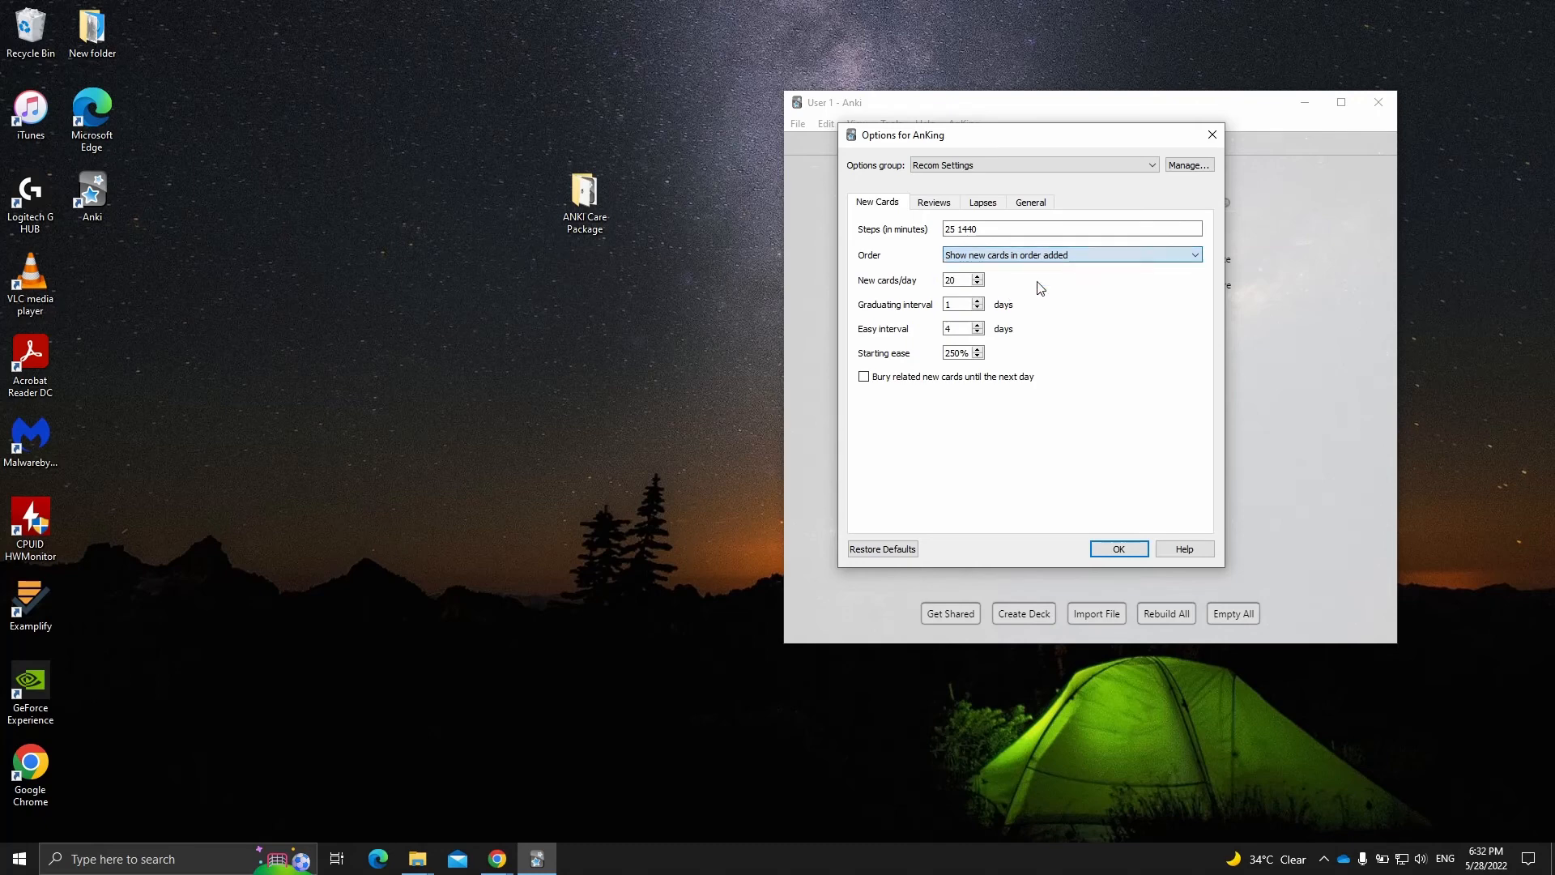
key(Tab)
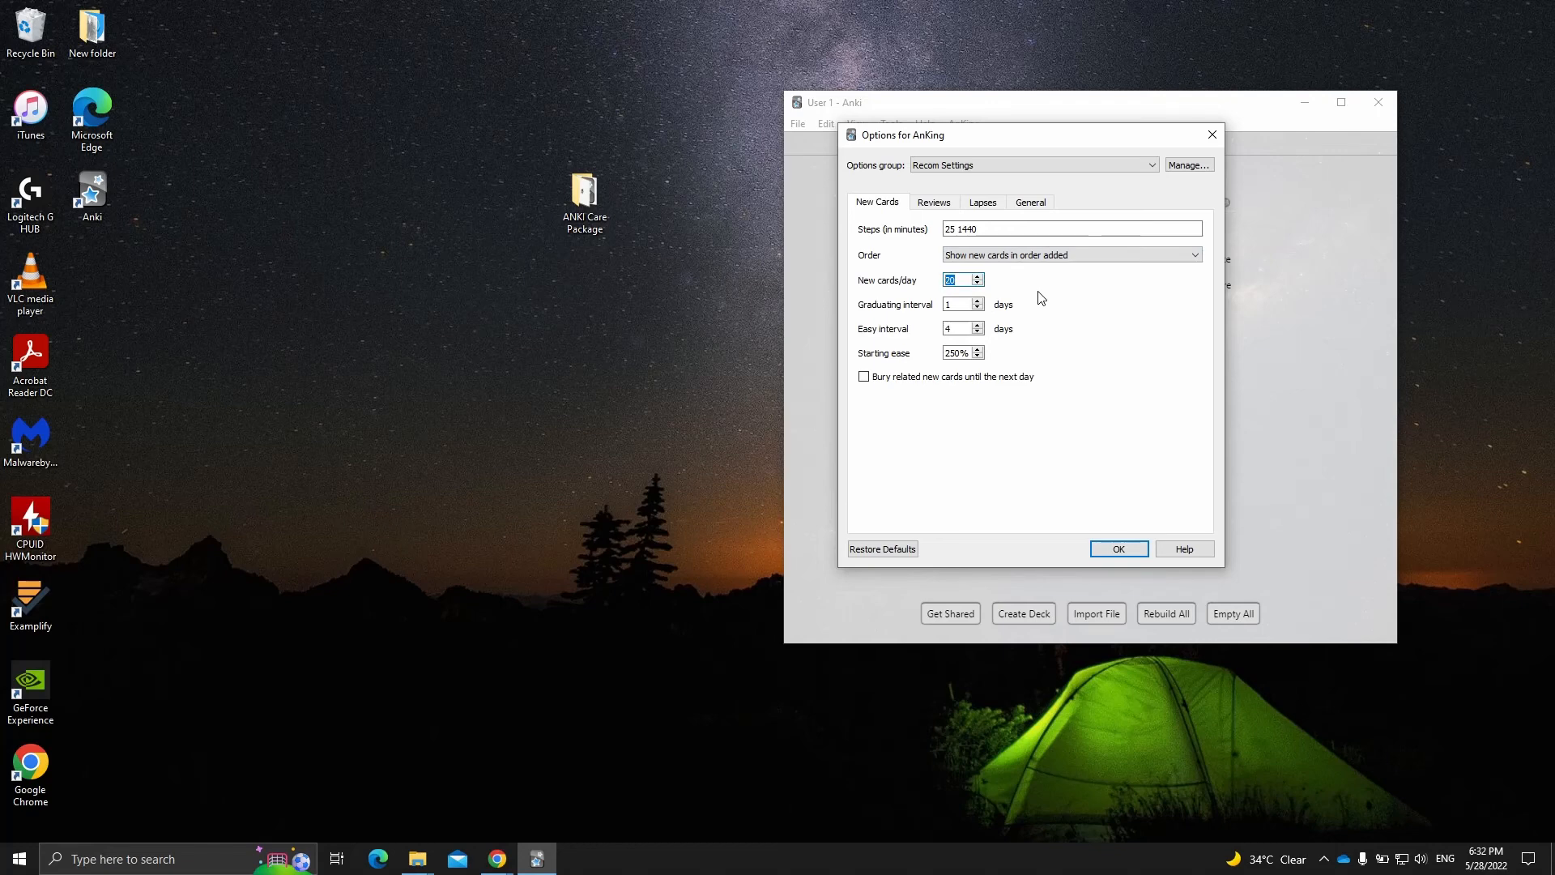
text(9999)
key(Tab)
text(3)
- Set the review options to 9999 maximum reviews per day and a maximum interval of 12 days, and toggle Disable Free Weekend
click(938, 204)
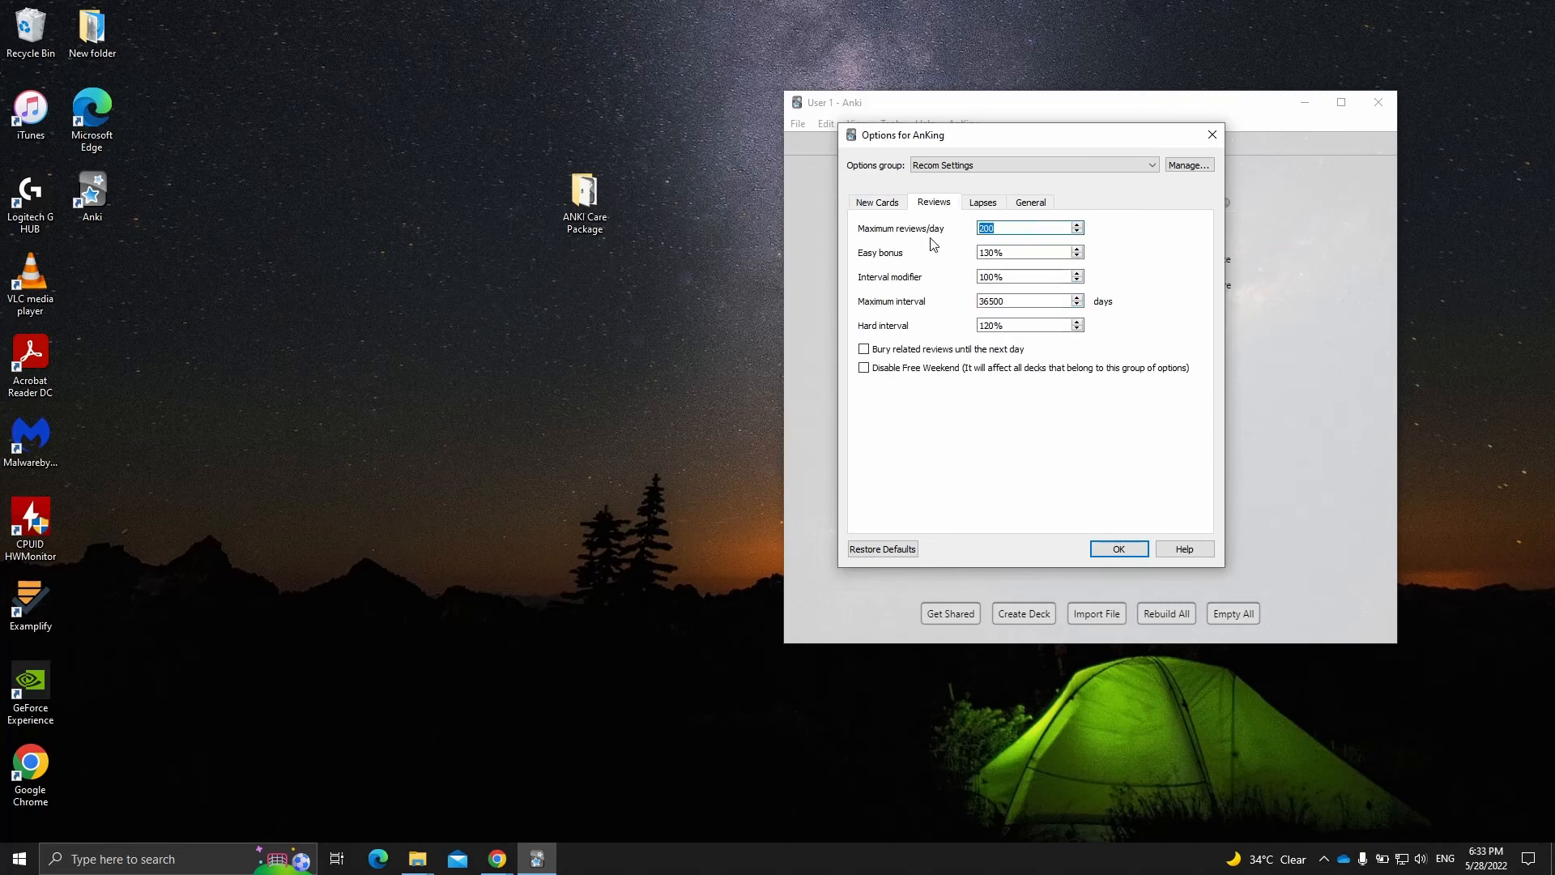
text(9999)
drag(1022, 300, 976, 301)
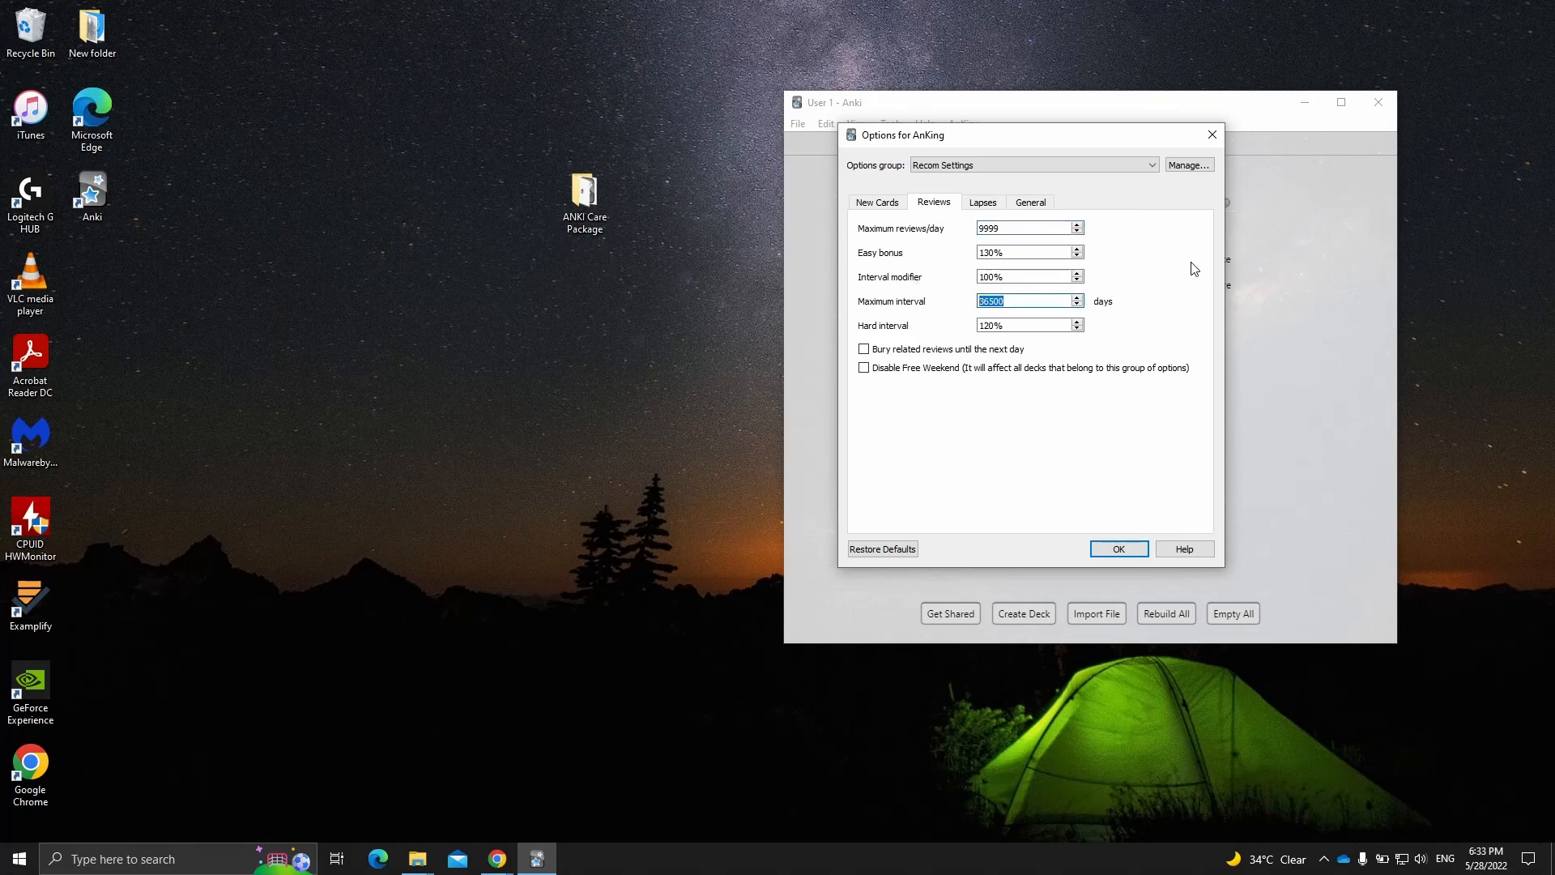
text(120)
click(900, 371)
- Set the lapse options to steps 30 1440, a new interval of 20% and a minimum interval of 3 days
click(993, 208)
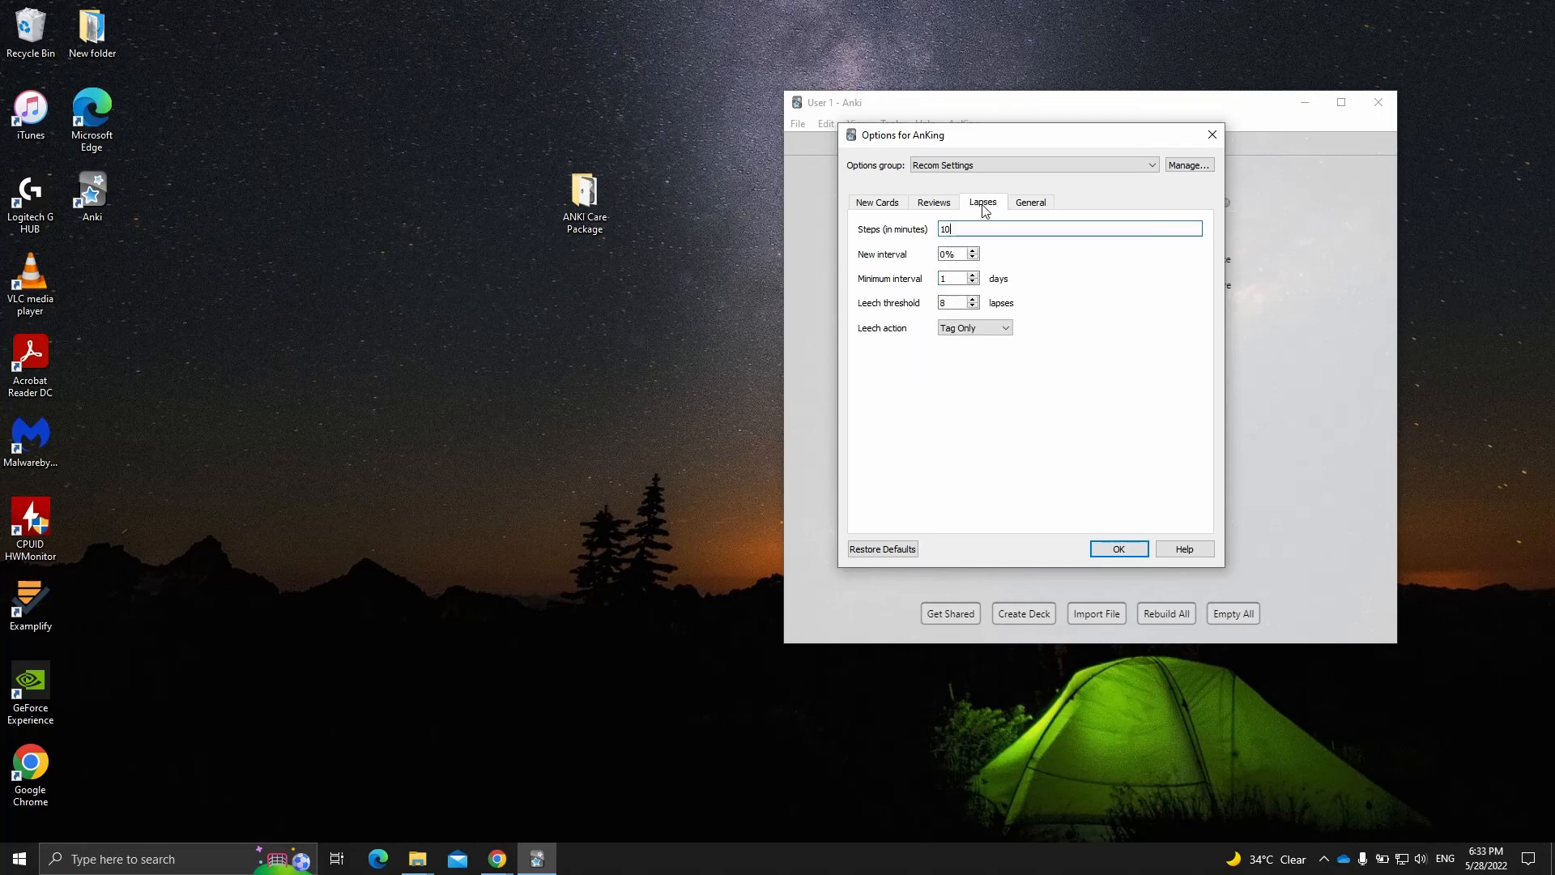
text(30 1440)
drag(957, 256, 931, 256)
text(20)
key(Tab)
text(3)
- In the general options, ignore answer times longer than 180 seconds, automatically show the answer after 20 seconds, and enable Show answer timer
click(1034, 204)
double_click(1034, 229)
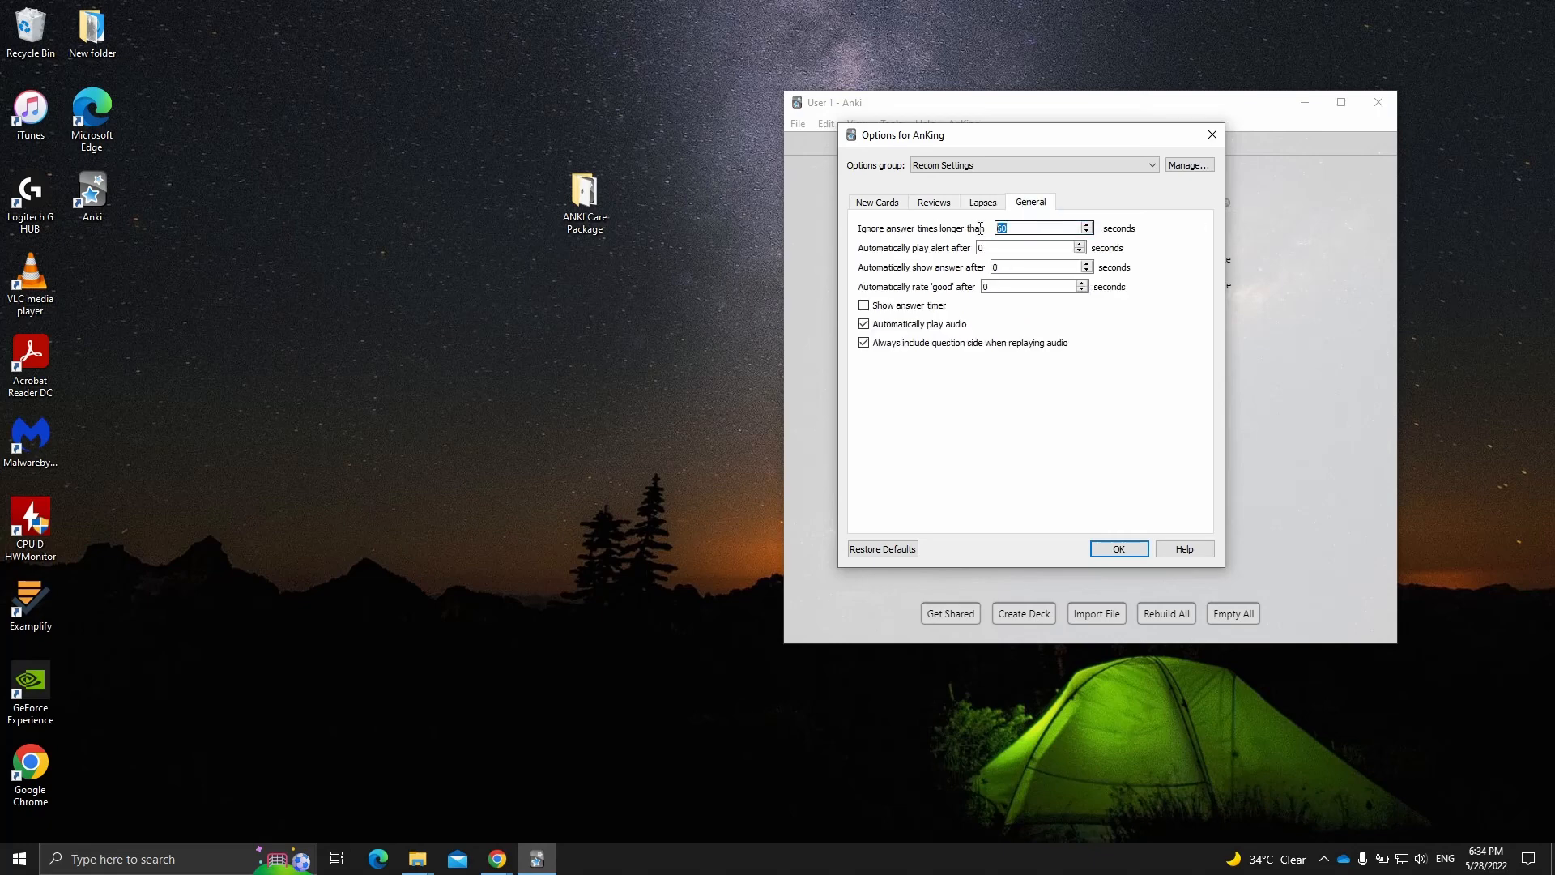
text(18)
double_click(979, 268)
text(20)
click(916, 311)
- Apply the Recom Settings options group to all AnKing subdecks and save the deck options
click(1182, 166)
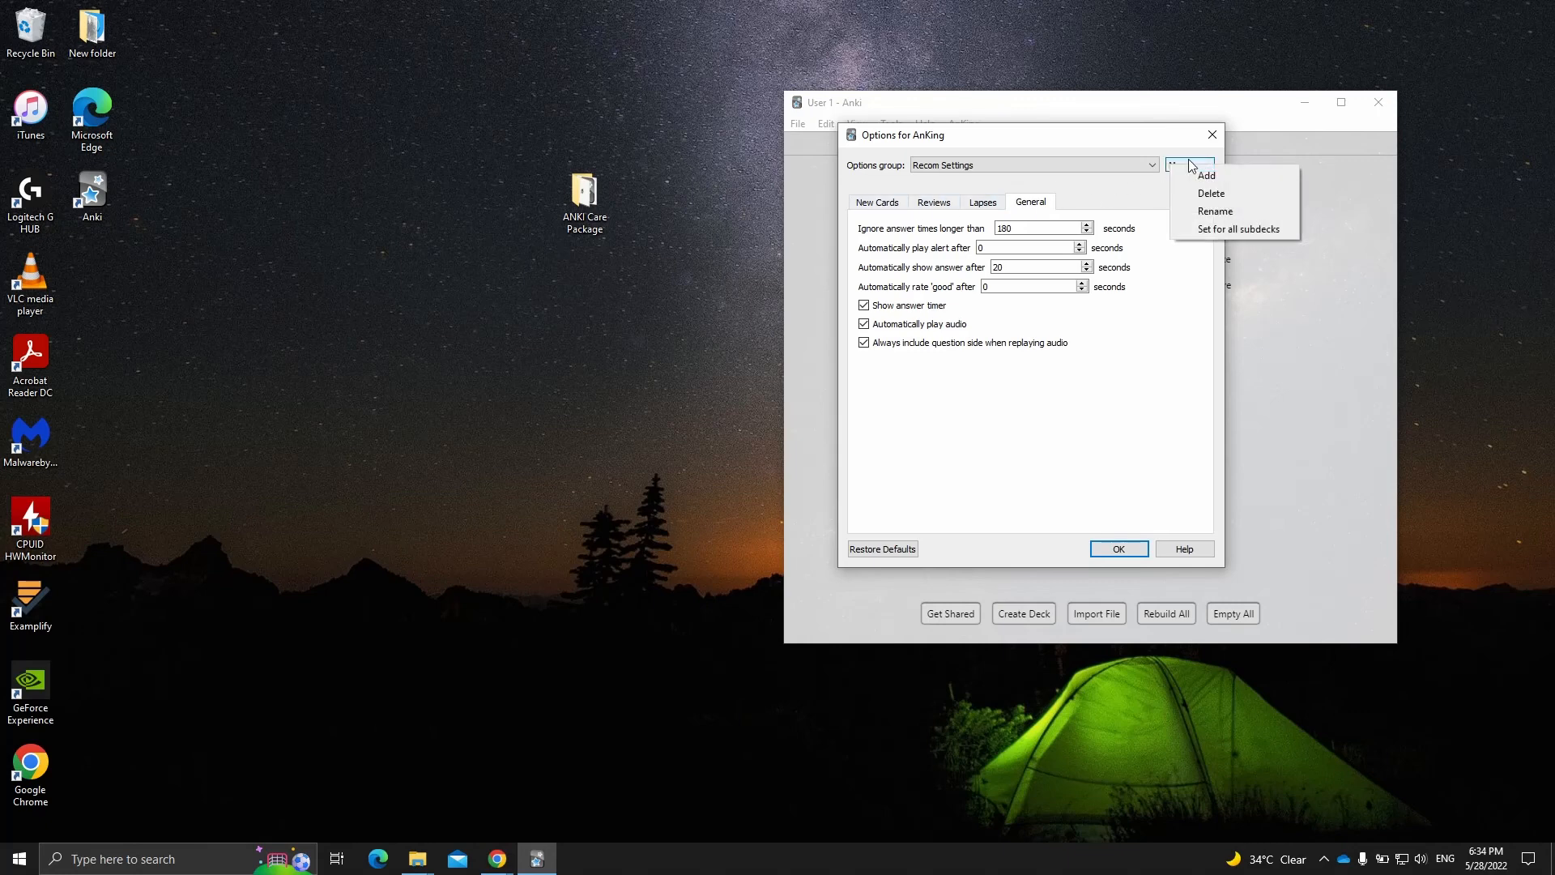
click(1192, 231)
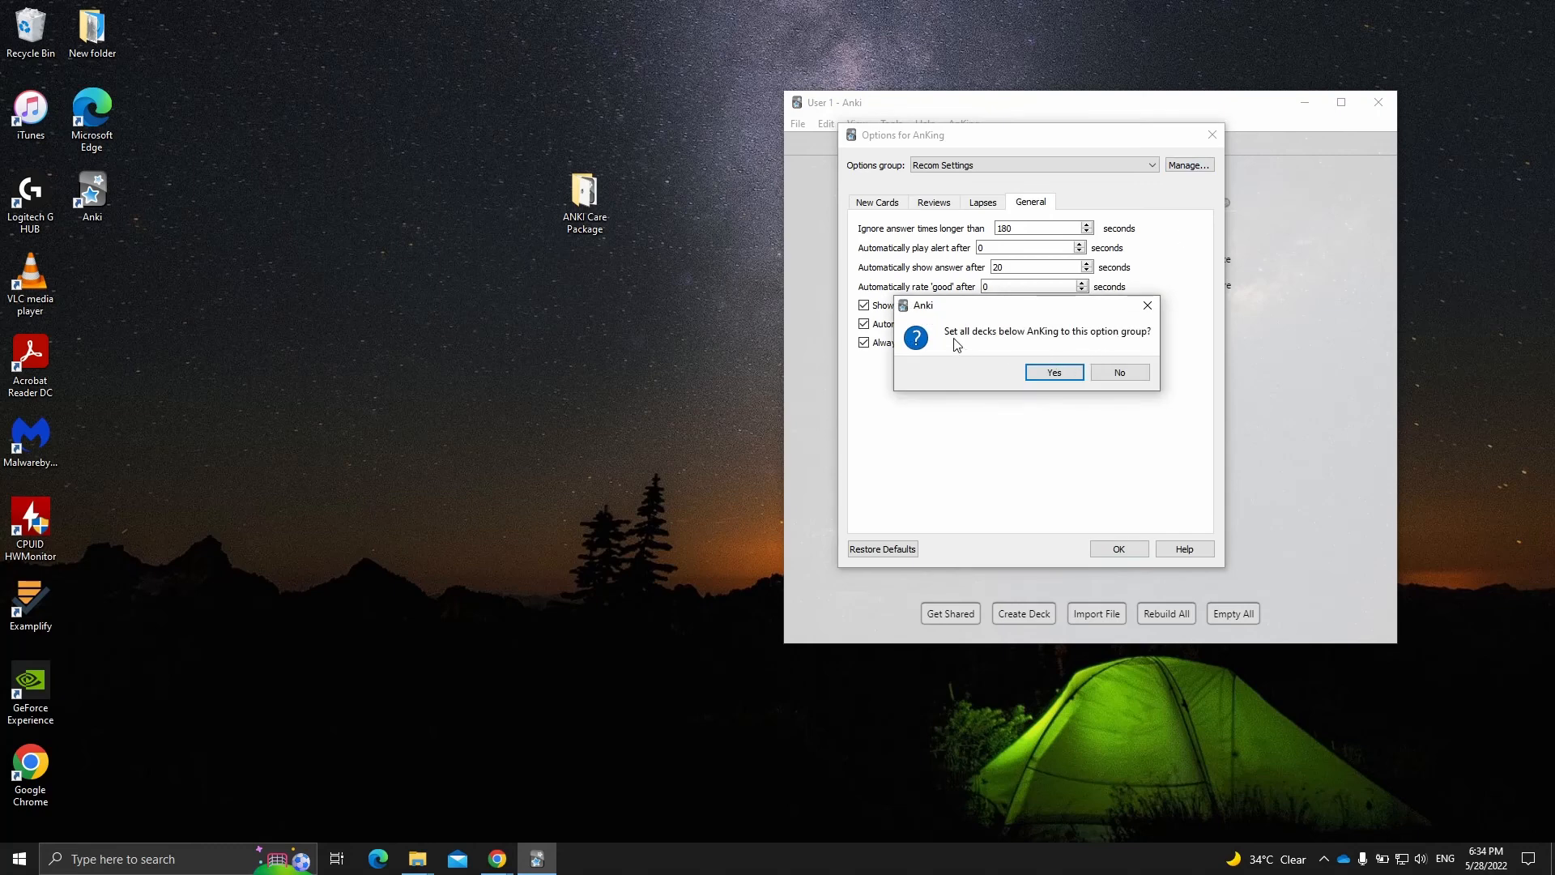
click(1054, 374)
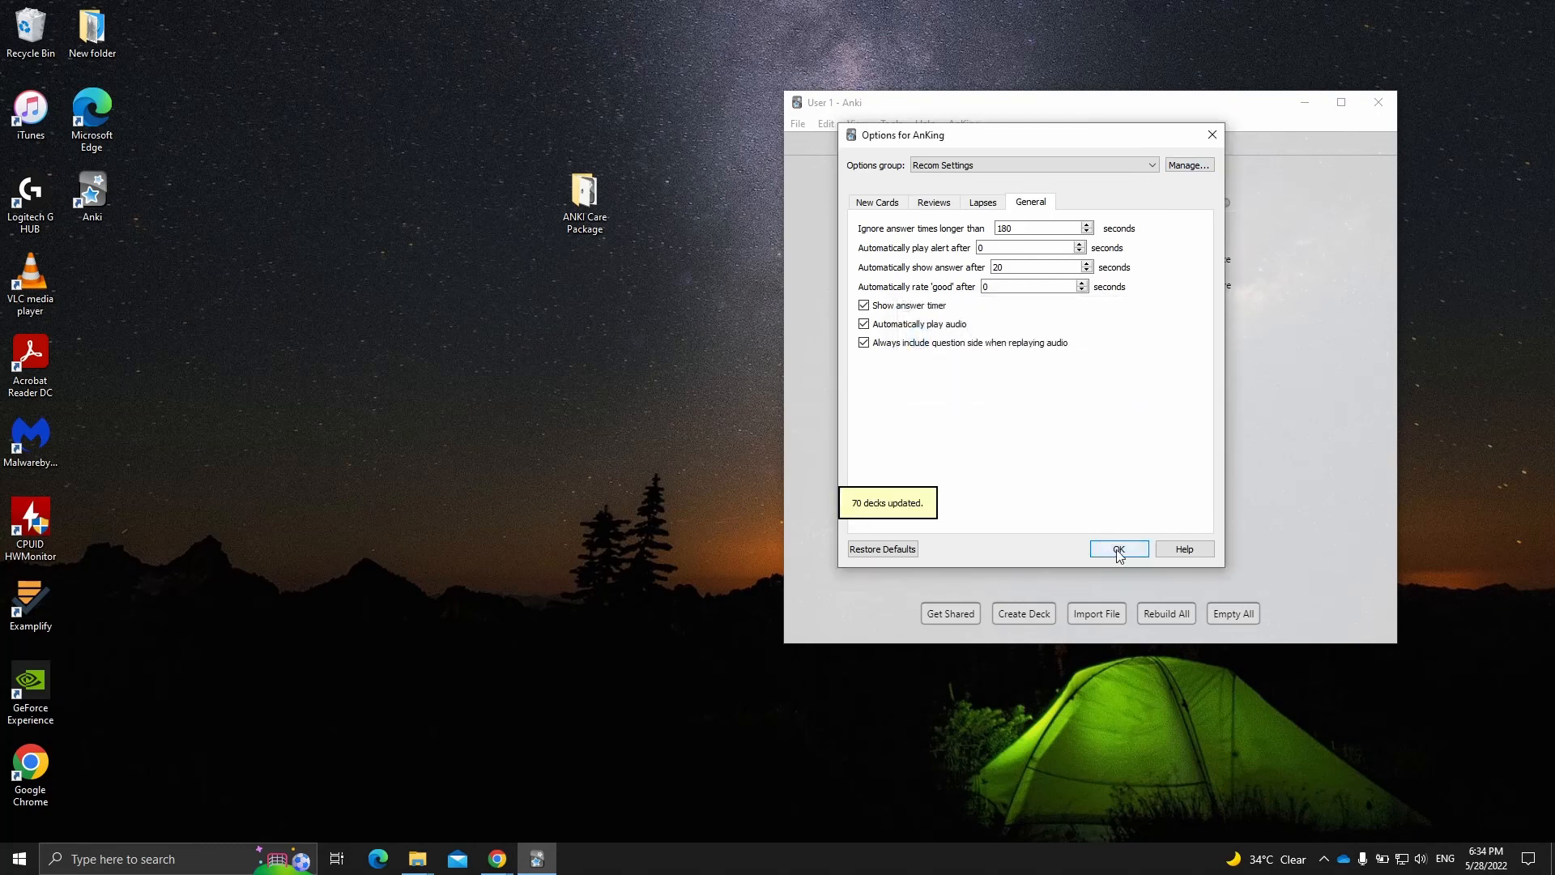
click(1118, 548)
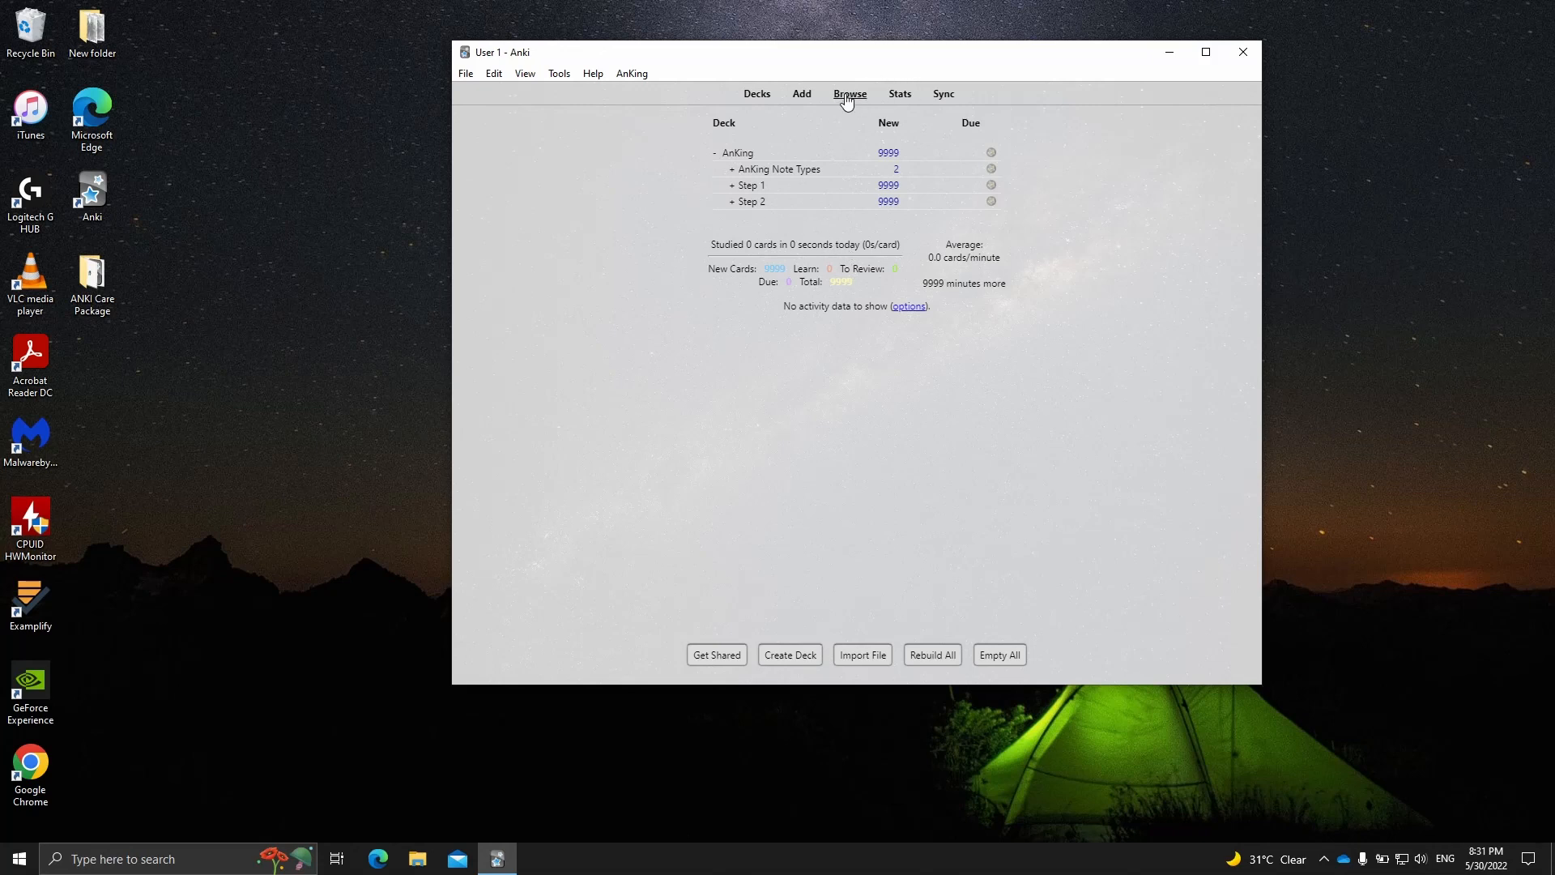
- Open the card browser over the main window and list the cards of the AnKing deck
mouse_move(816, 58)
mouse_down()
mouse_move(811, 14)
mouse_move(812, 38)
mouse_up()
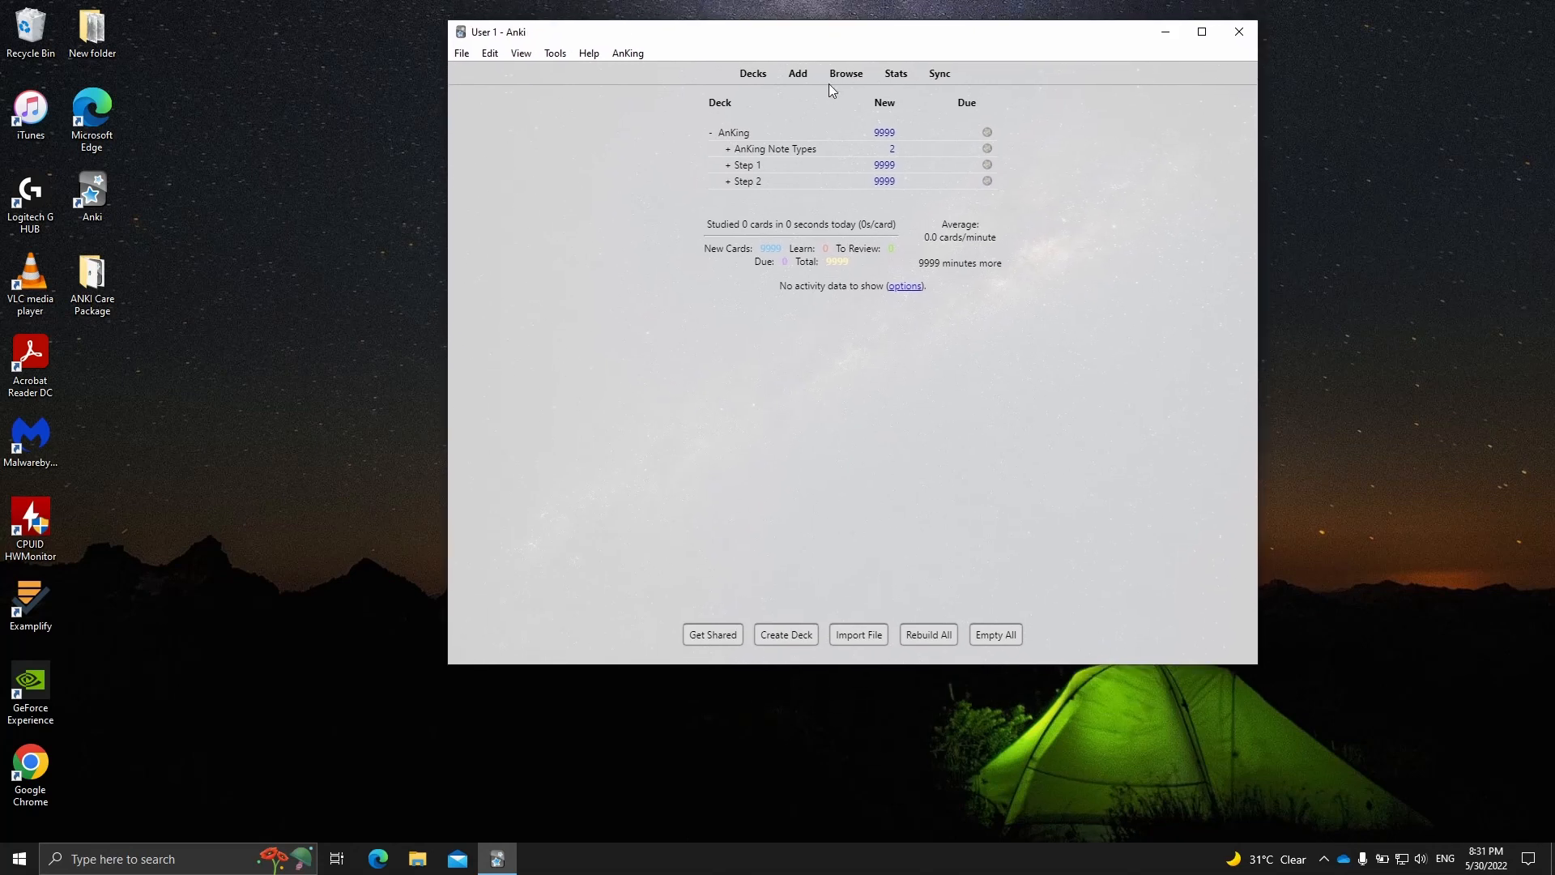
click(849, 74)
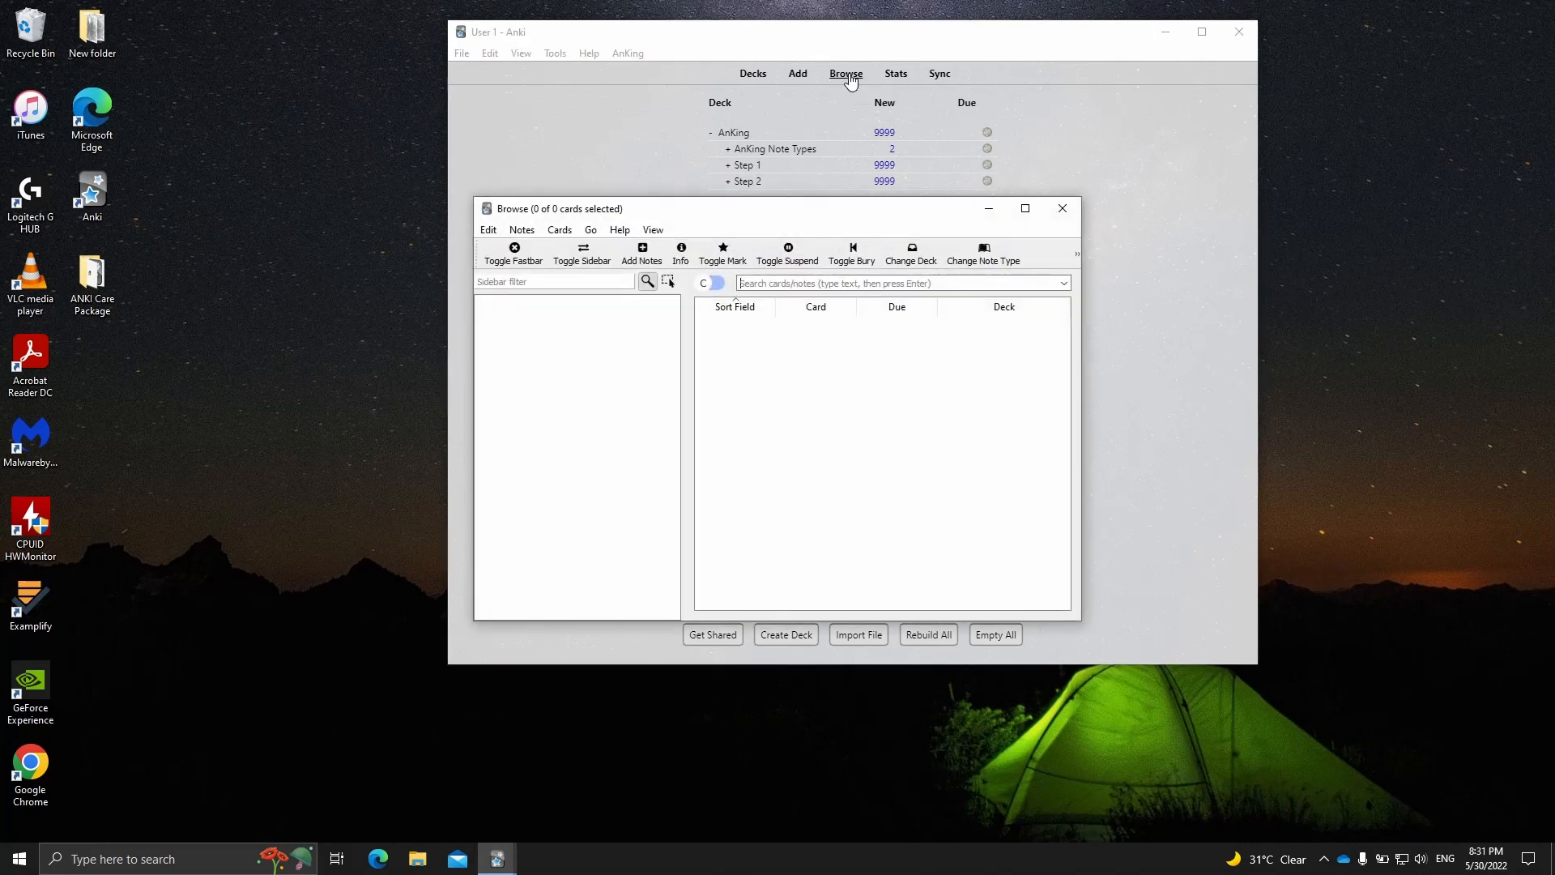
drag(758, 219, 780, 137)
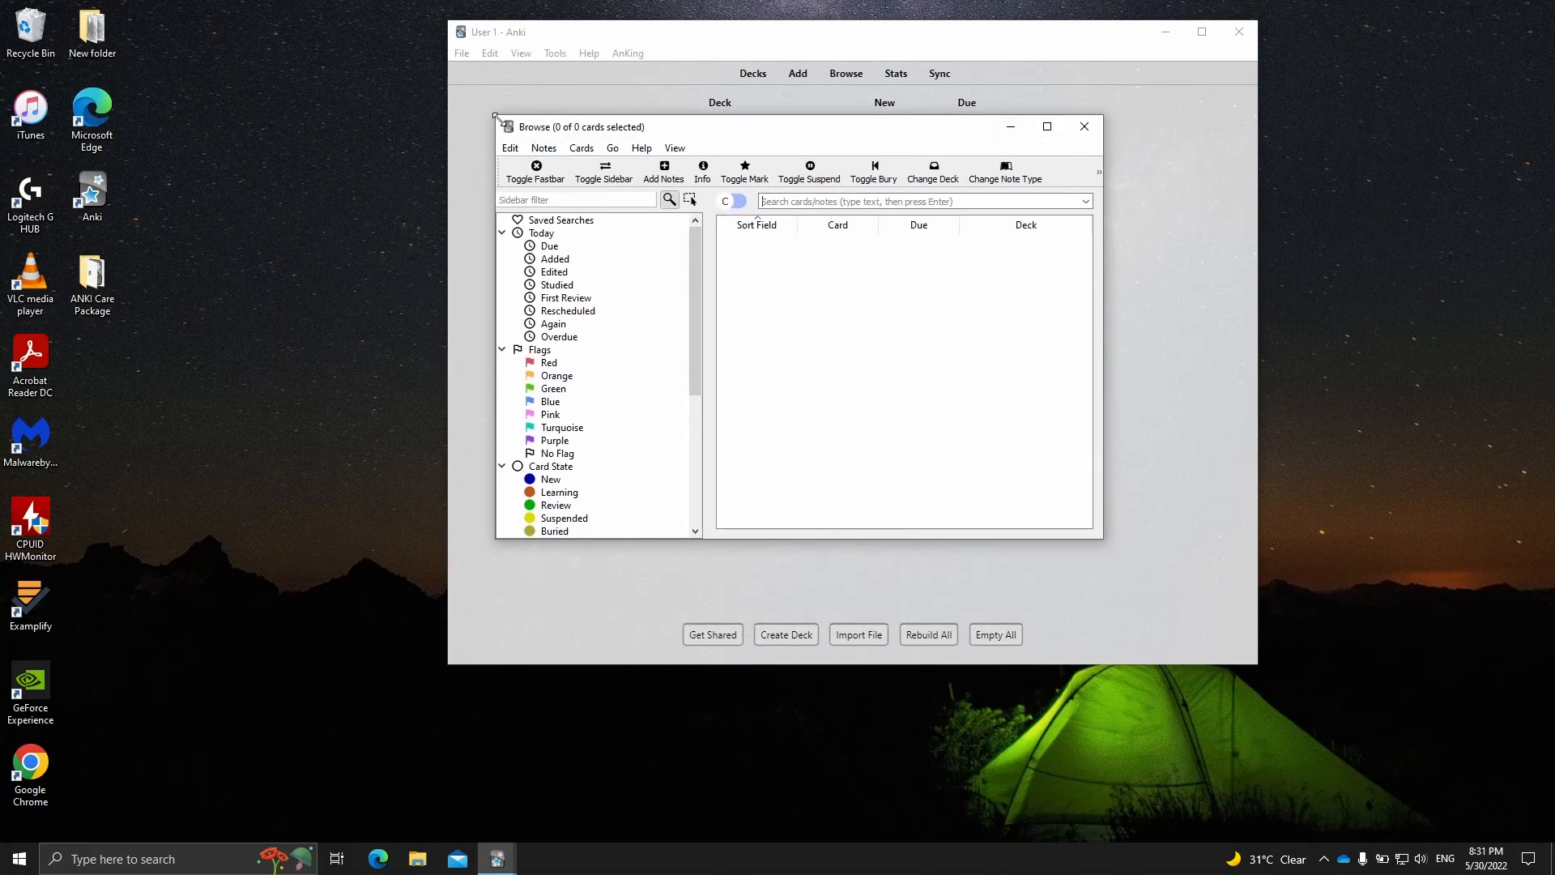
drag(496, 115, 450, 33)
scroll(525, 222, down, 2)
scroll(525, 222, down, 1)
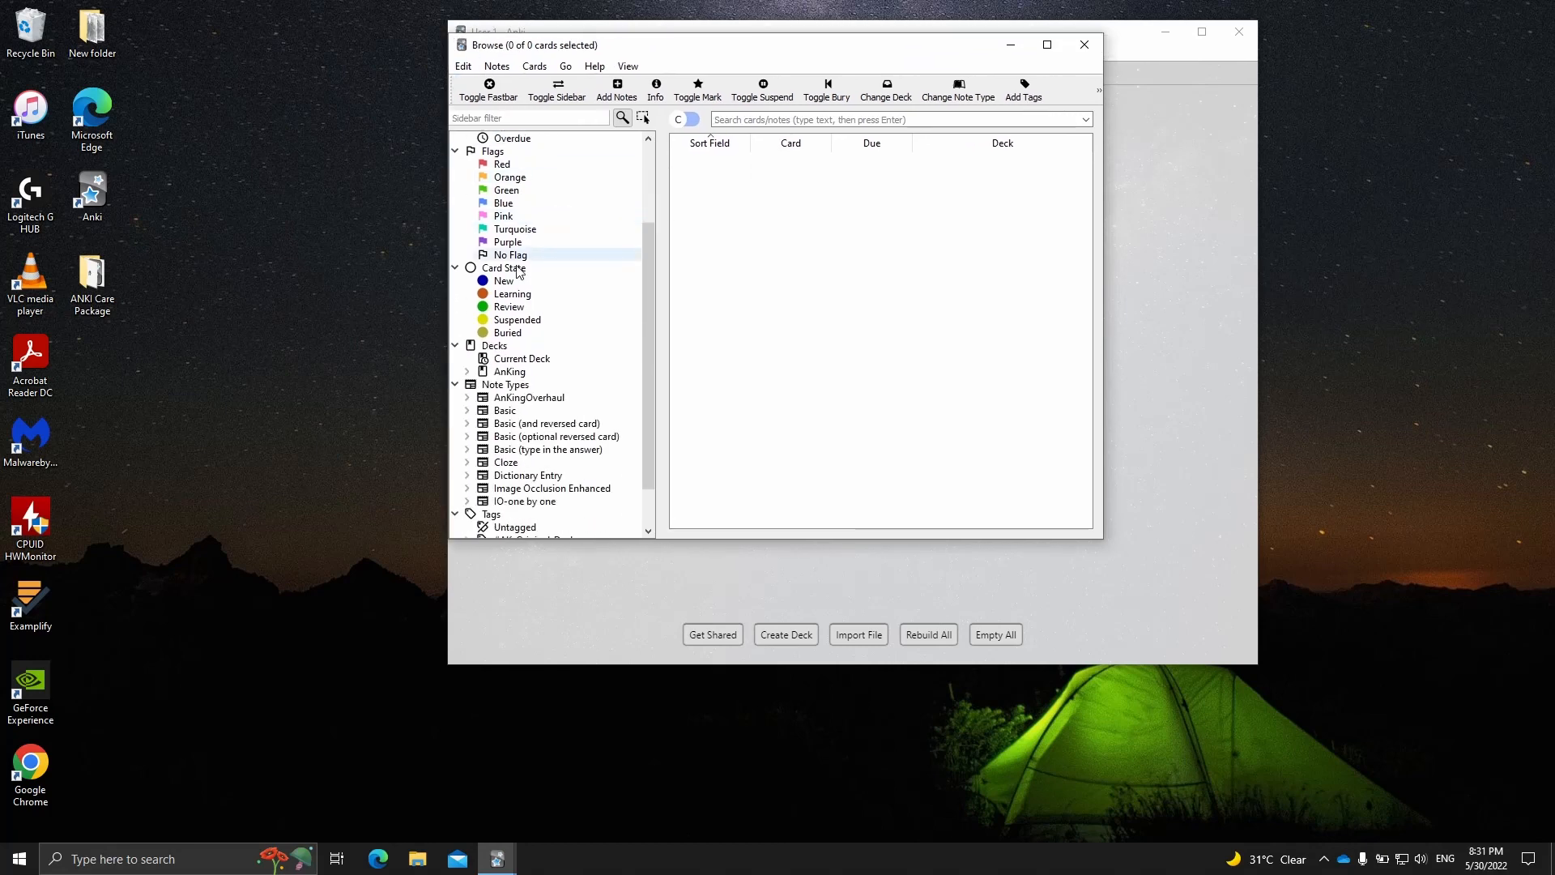
click(502, 373)
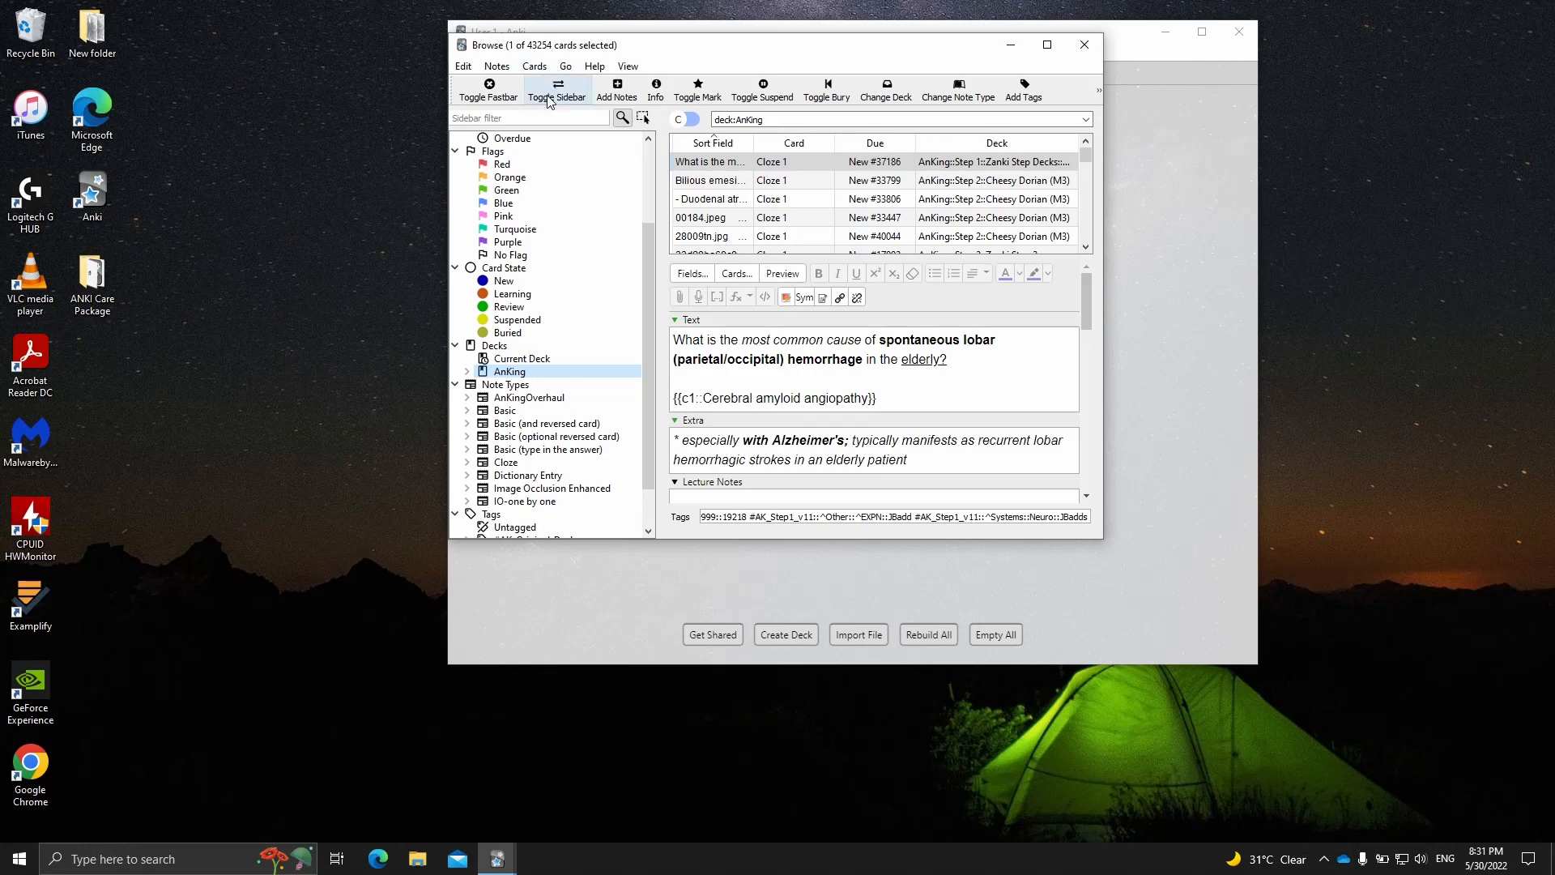
- Enlarge the browser window and extend its card list downward over the editor area
drag(1105, 531, 1256, 632)
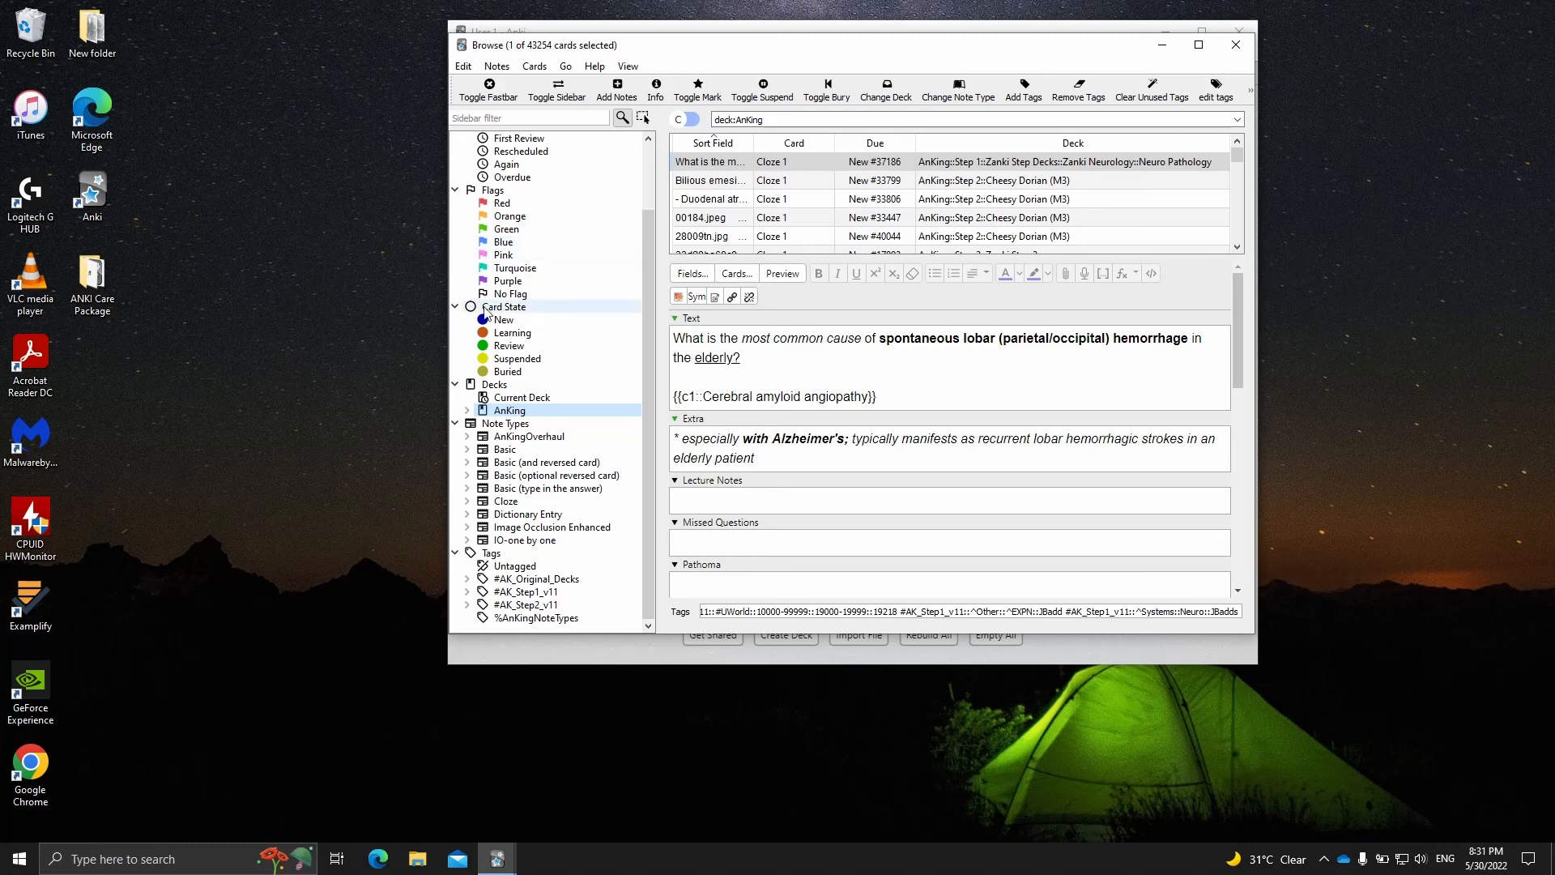
drag(764, 256, 768, 444)
scroll(735, 365, down, 1)
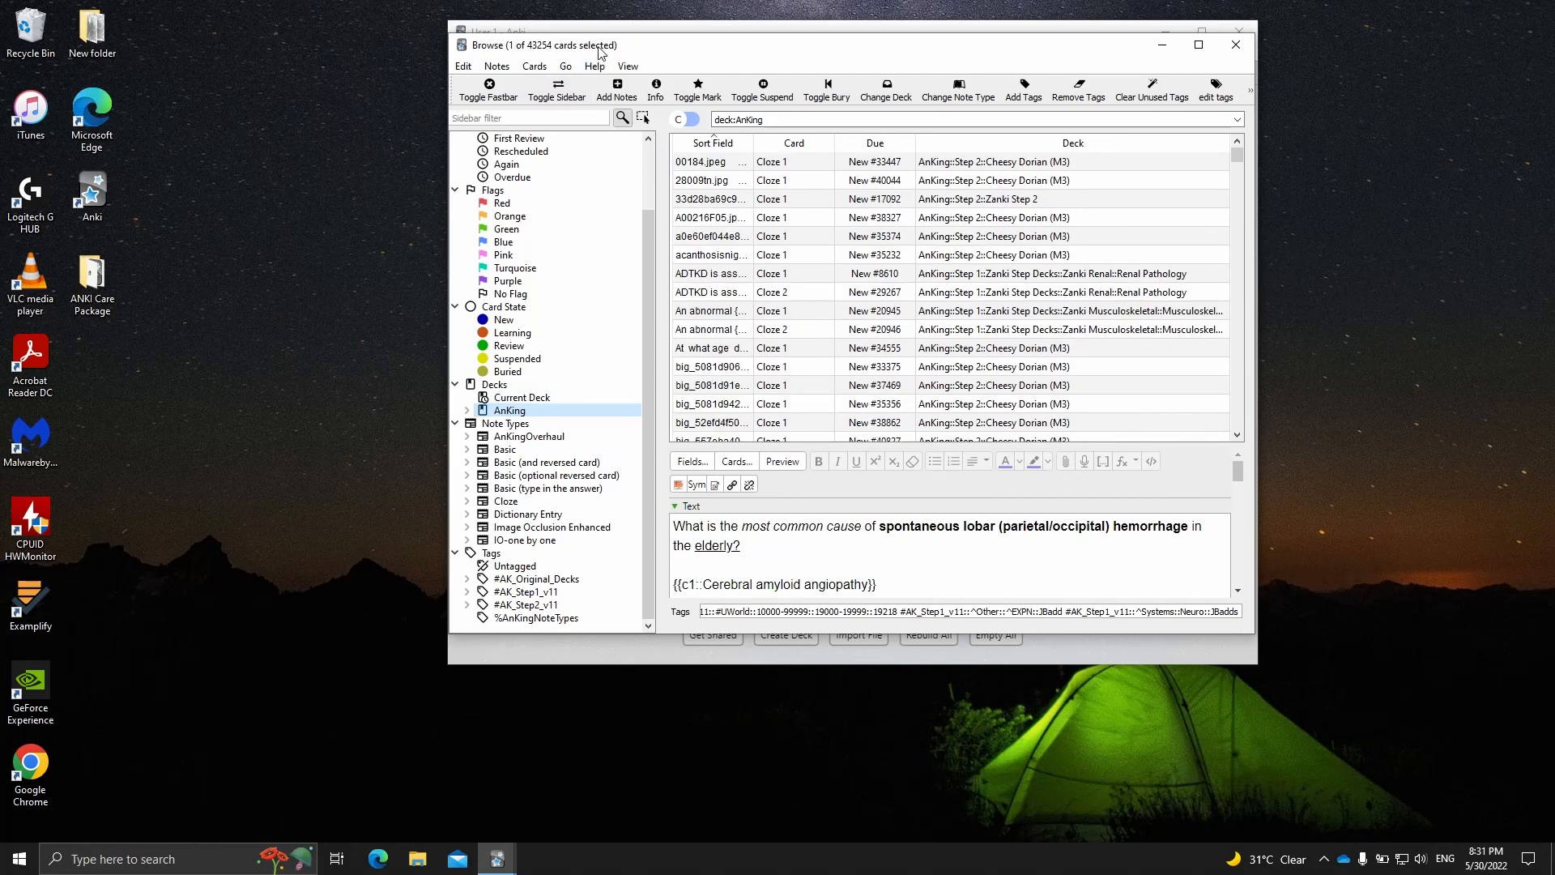
drag(600, 51, 595, 69)
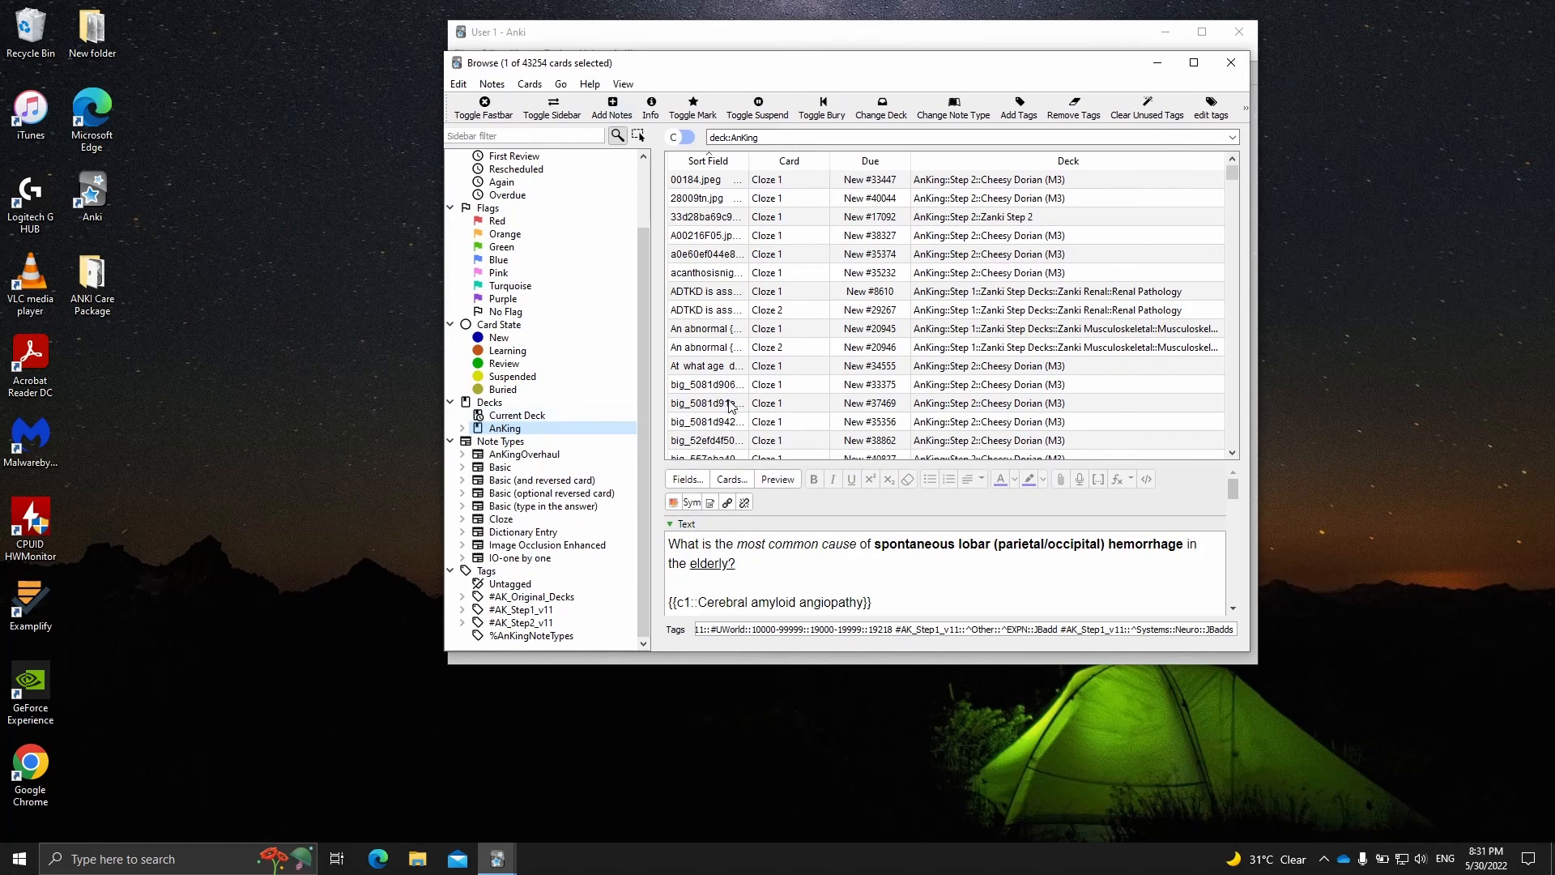
- Look through several cards of the AnKing deck, examining the content and tags of each
click(732, 403)
scroll(733, 401, up, 1)
click(747, 257)
scroll(757, 251, down, 4)
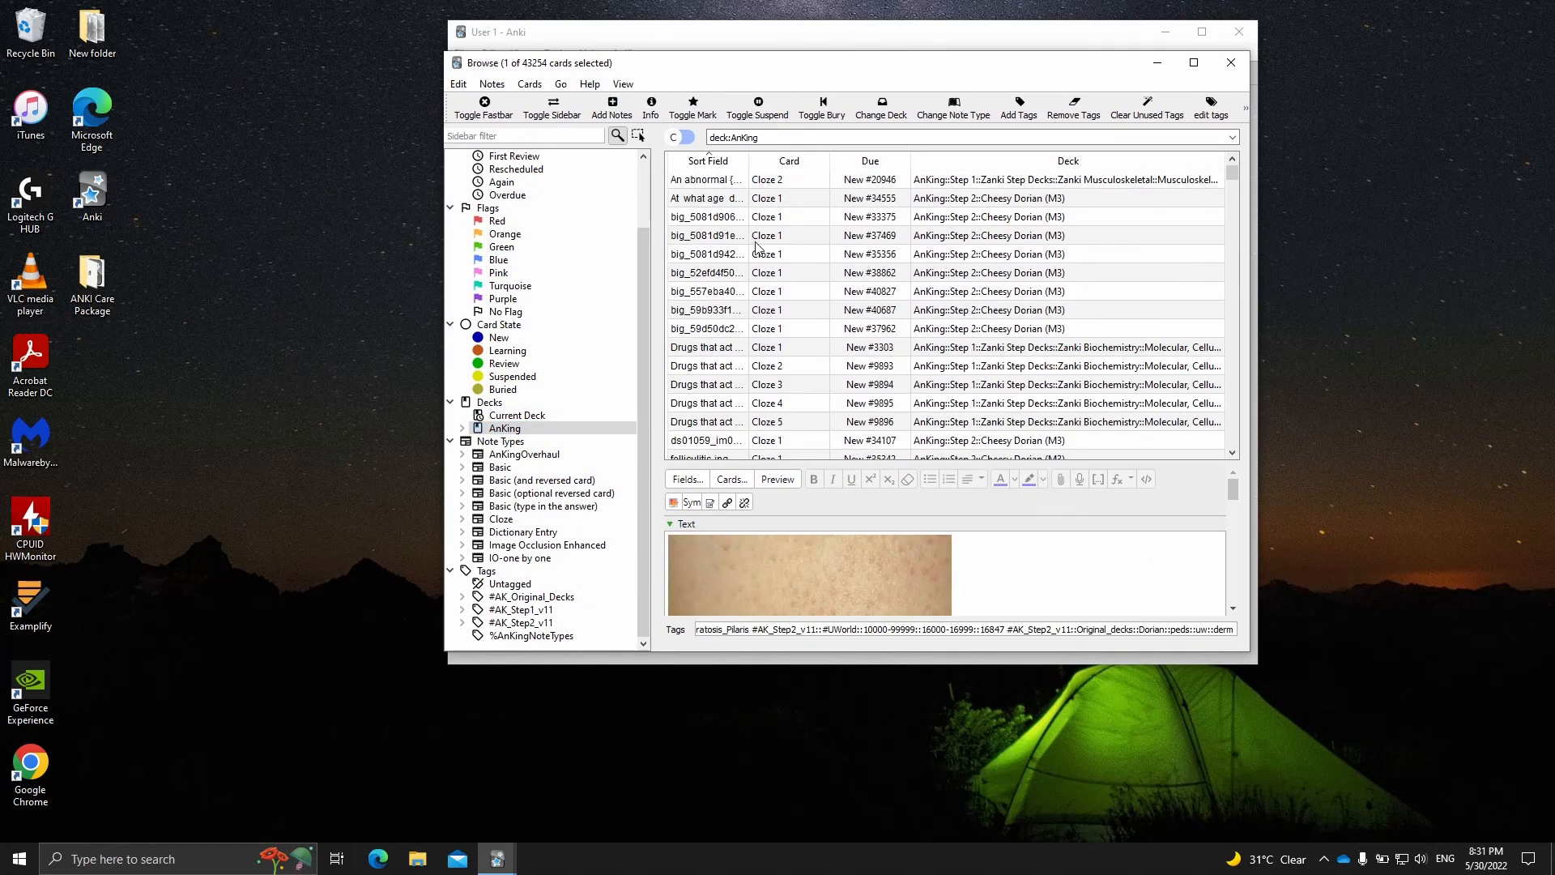
click(768, 257)
click(795, 278)
click(791, 293)
click(790, 279)
click(790, 296)
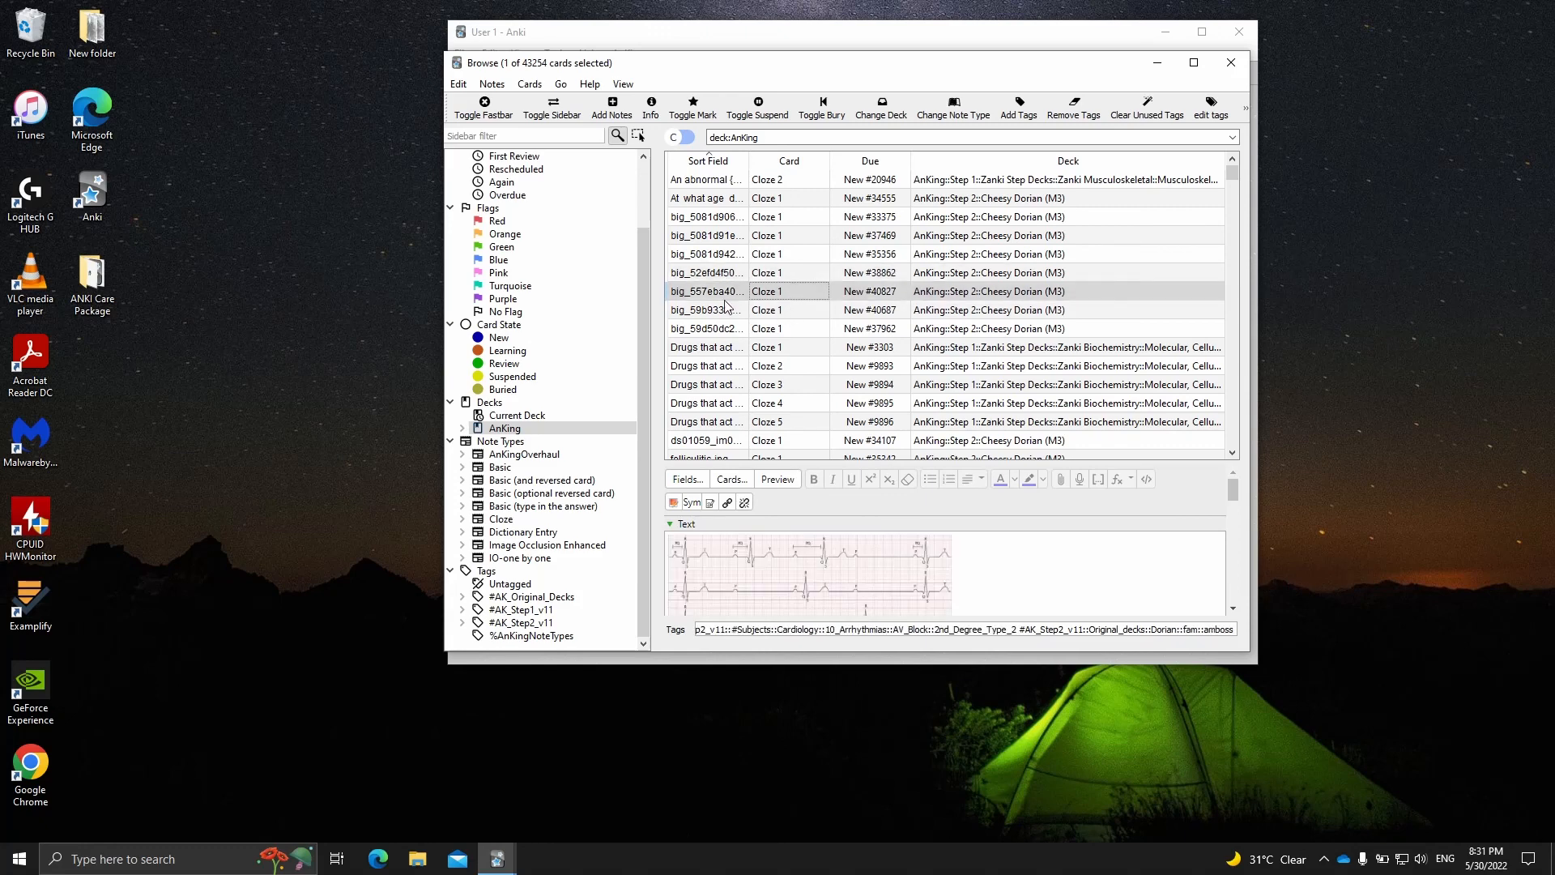
click(762, 312)
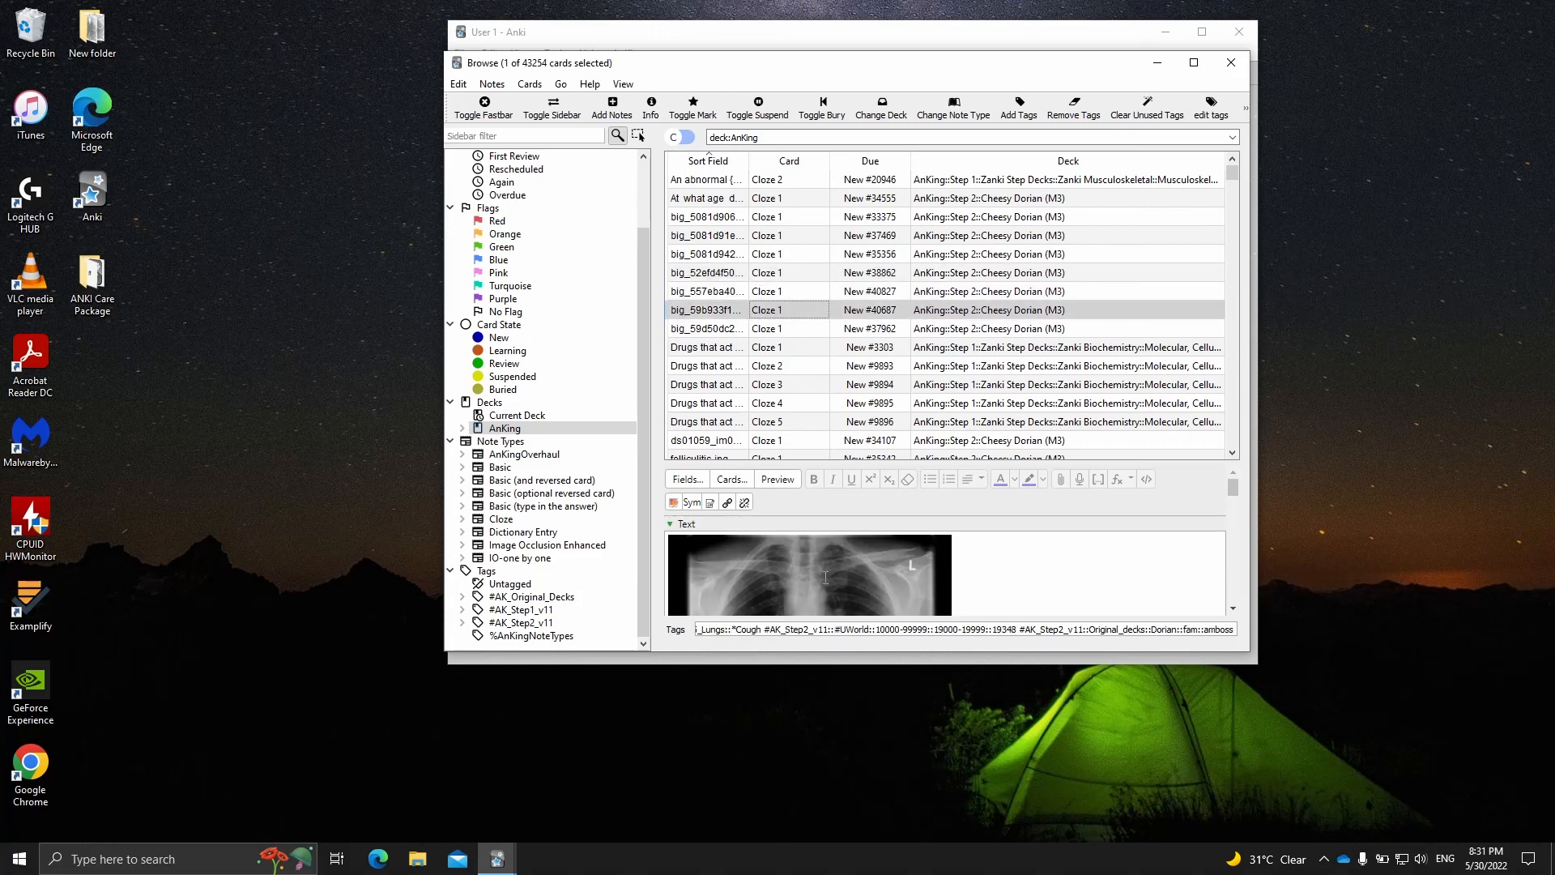
click(791, 422)
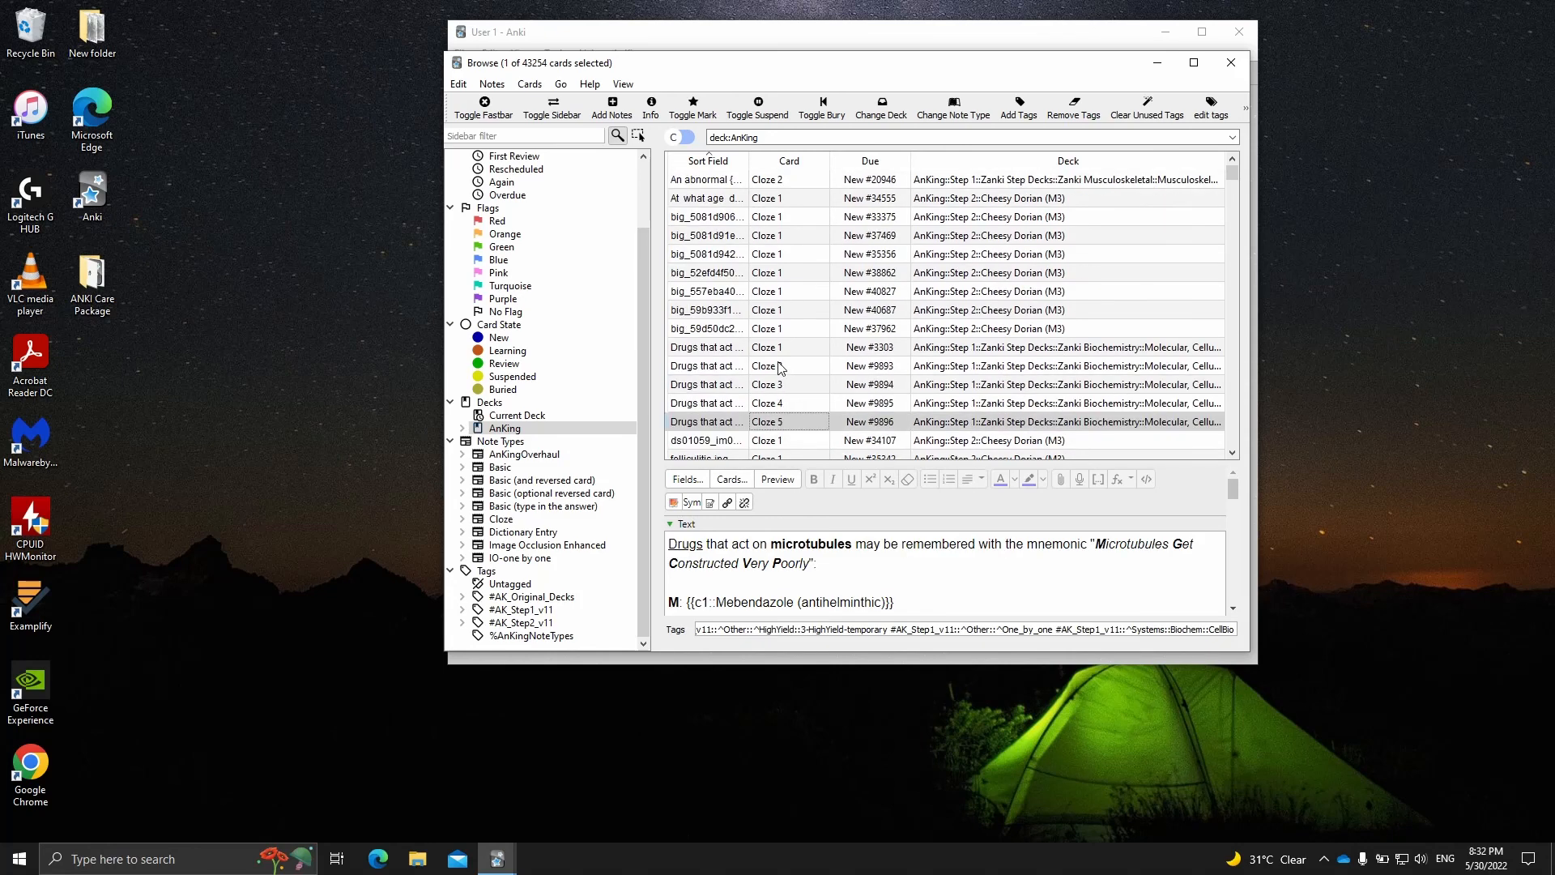
- Suspend all cards in the AnKing deck and close the card browser
click(784, 273)
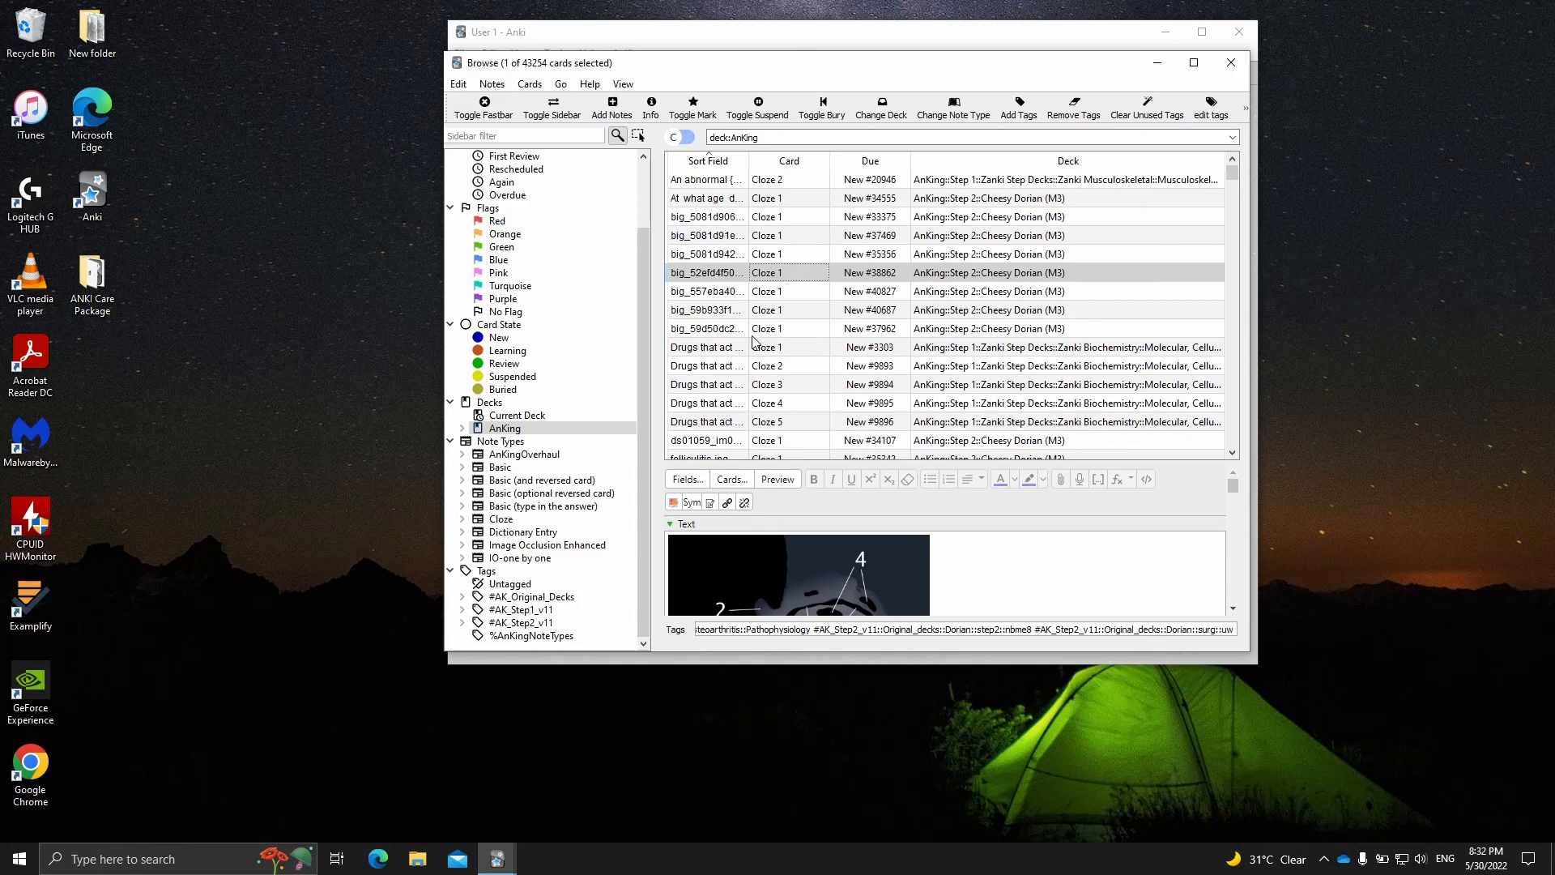
key(ctrl+a)
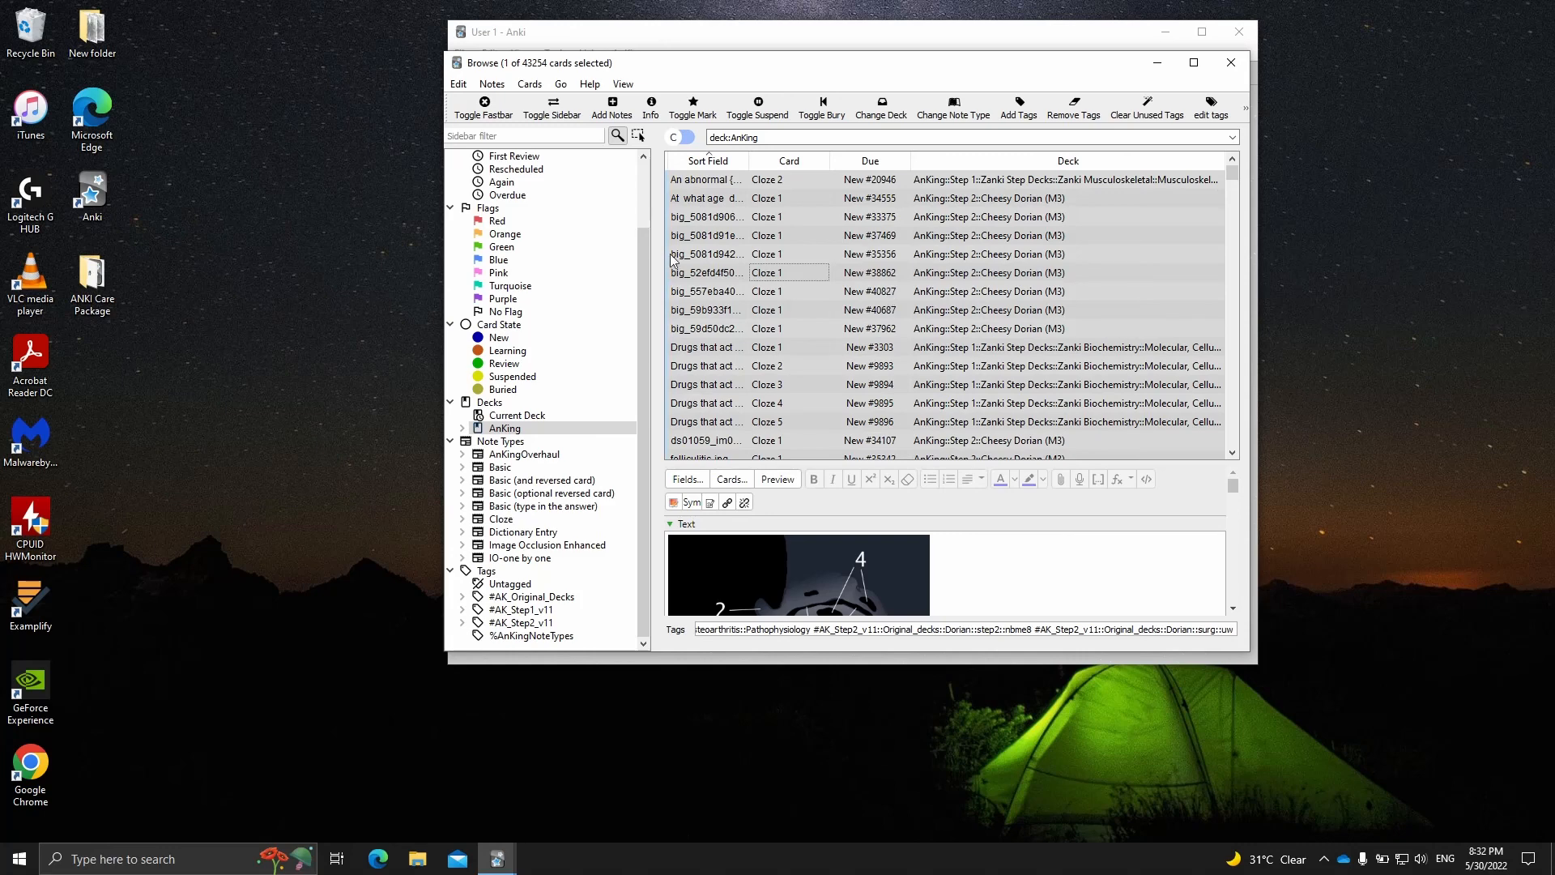
click(764, 114)
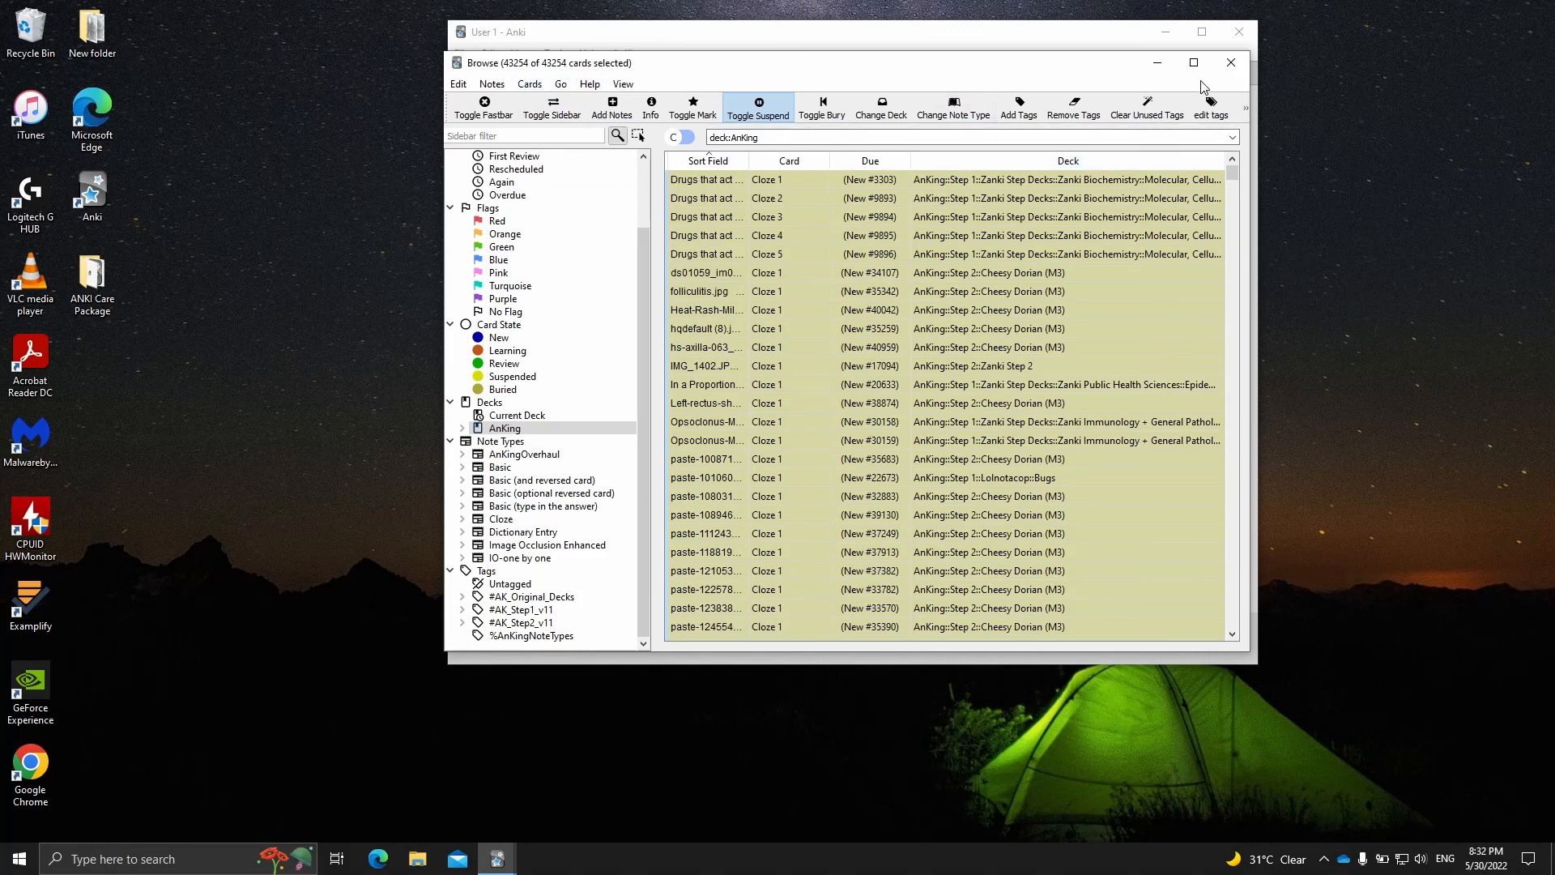
click(1230, 64)
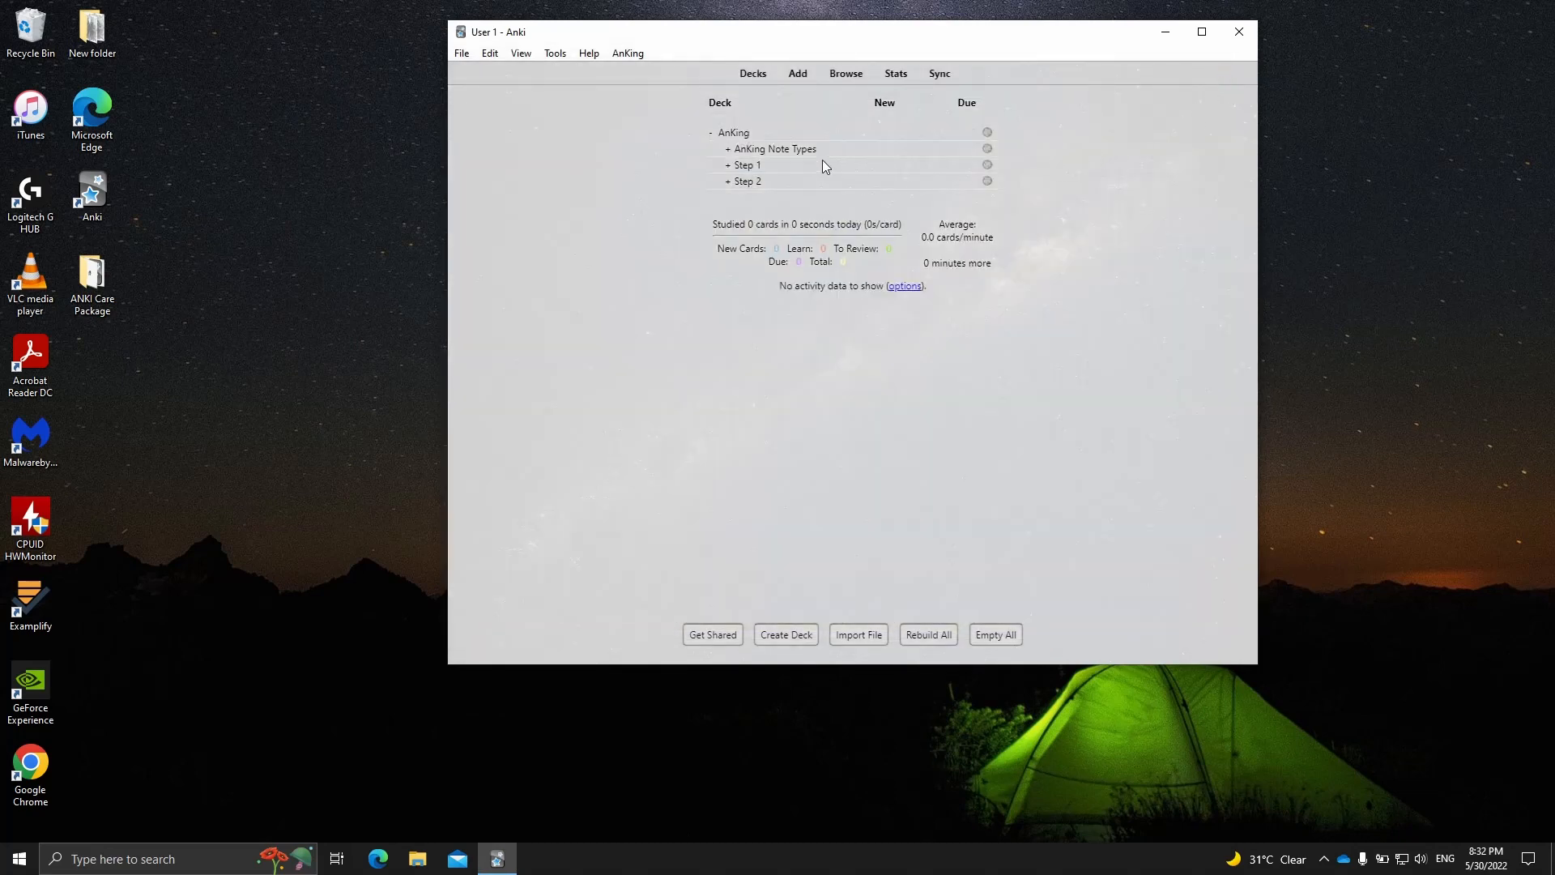